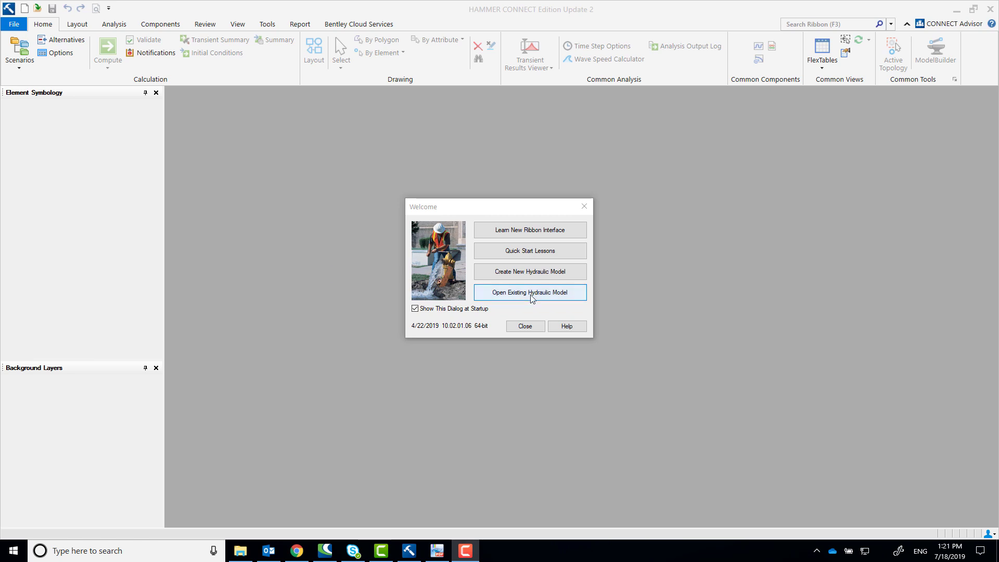
- Open the WaterNetworkSI model with change tracking turned on
{"action": "left_click", "coordinate": [531, 295]}
{"action": "left_click", "coordinate": [619, 330]}
{"action": "left_click", "coordinate": [807, 478]}
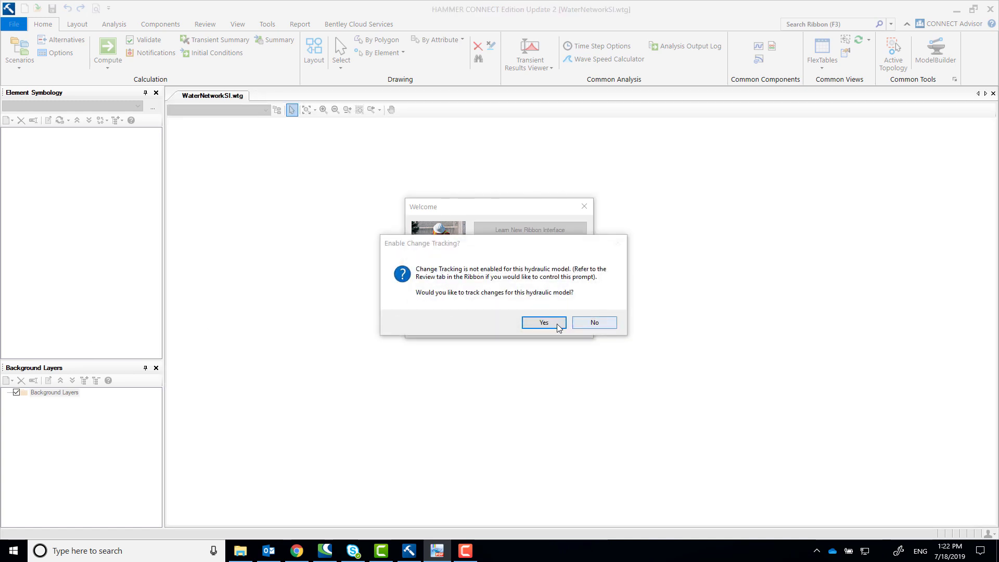
{"action": "left_click", "coordinate": [553, 324]}
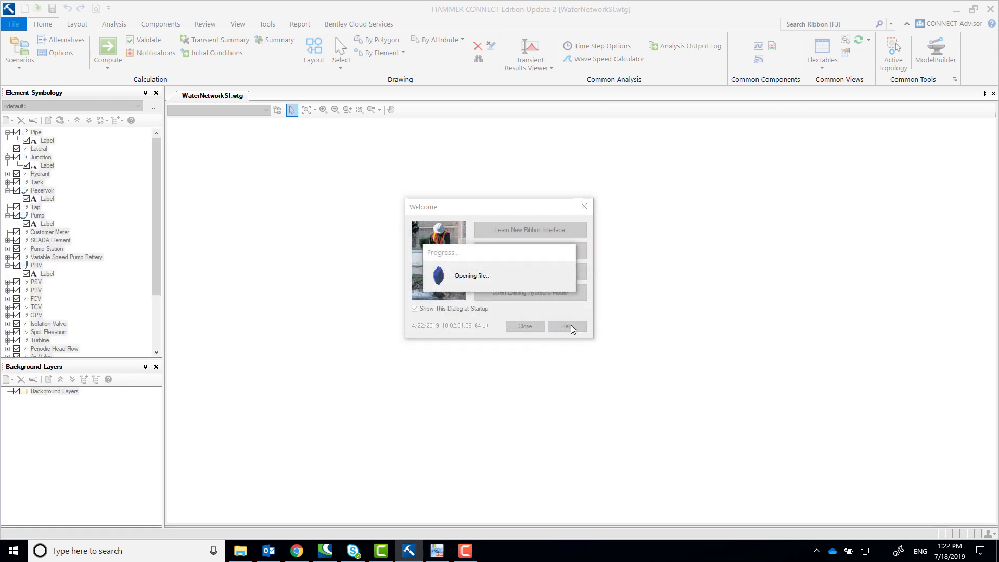
- Start a Save As of the model under the name 'Network Risk Evaluation'
{"action": "left_click", "coordinate": [15, 26]}
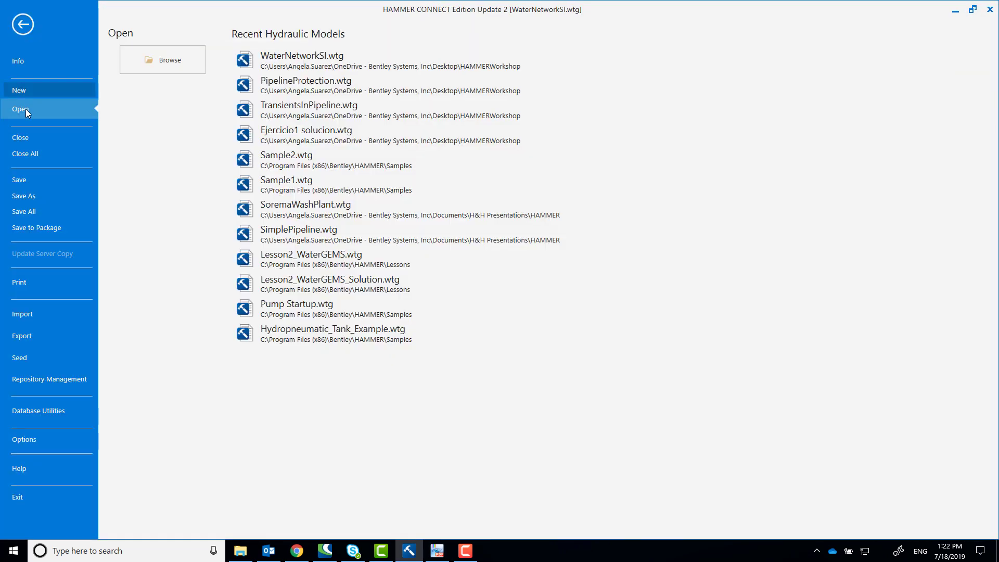
{"action": "left_click", "coordinate": [36, 196]}
{"action": "type", "text": "N"}
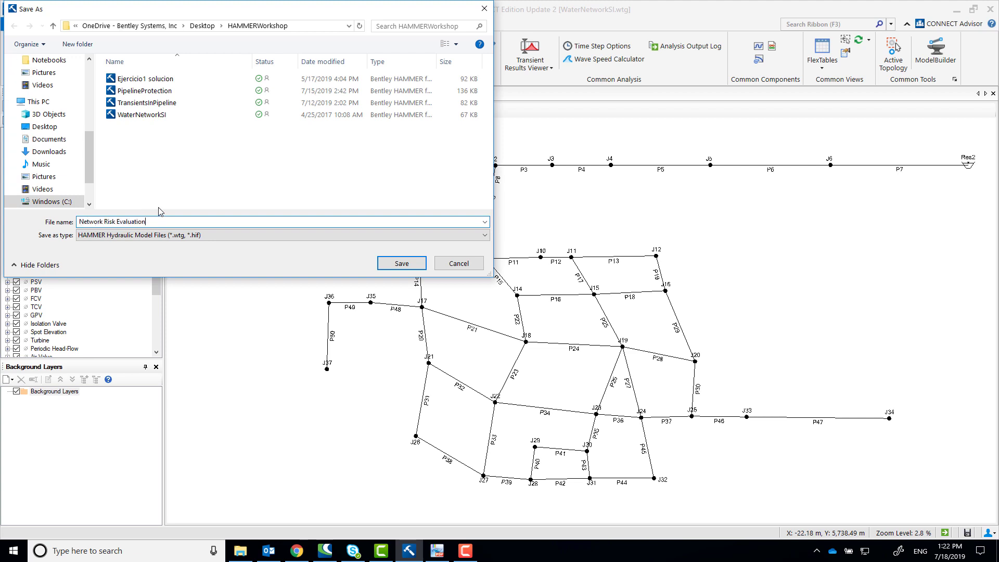
{"action": "type", "text": "etwork Risk Evaluation"}
- Save the copy, then dock valve VLV1's properties on the right and review its settings
{"action": "left_click", "coordinate": [402, 263]}
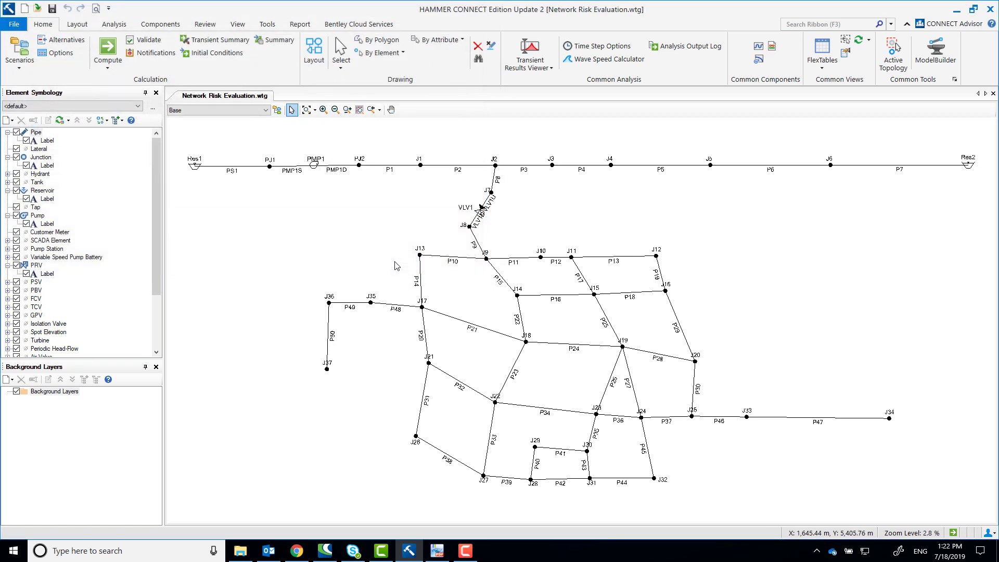
{"action": "scroll", "coordinate": [481, 224], "scroll_direction": "up", "scroll_amount": 2}
{"action": "double_click", "coordinate": [481, 207]}
{"action": "left_click_drag", "start_coordinate": [230, 124], "coordinate": [272, 124]}
{"action": "left_click_drag", "start_coordinate": [198, 77], "coordinate": [974, 316]}
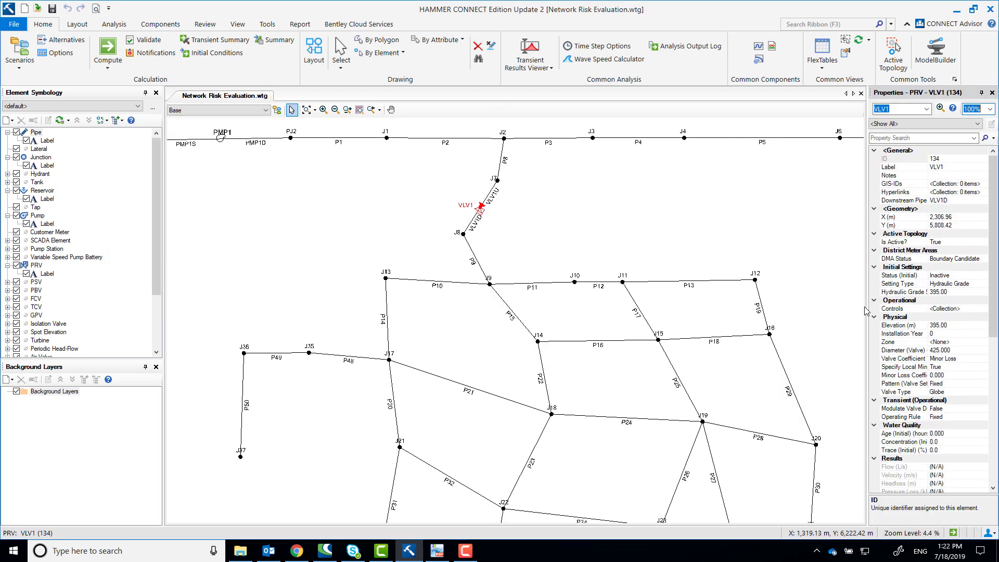
{"action": "left_click_drag", "start_coordinate": [865, 311], "coordinate": [821, 312]}
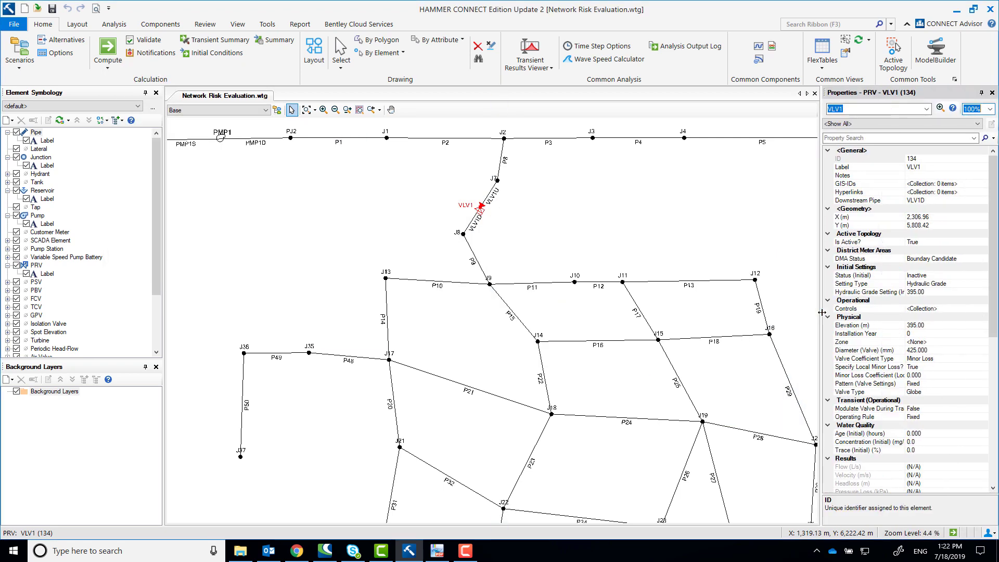
{"action": "left_click", "coordinate": [944, 275]}
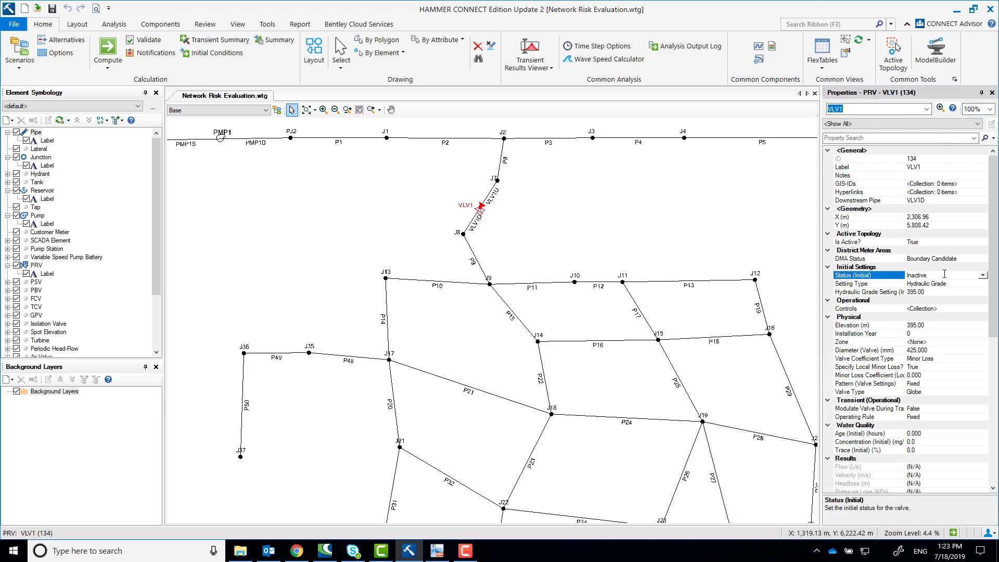
{"action": "left_click", "coordinate": [944, 391]}
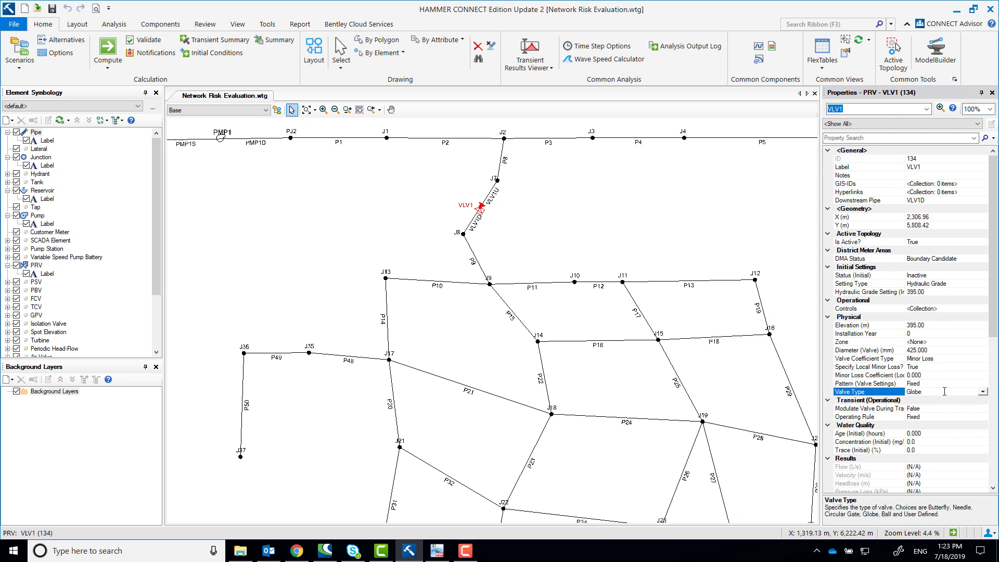
{"action": "left_click", "coordinate": [940, 416]}
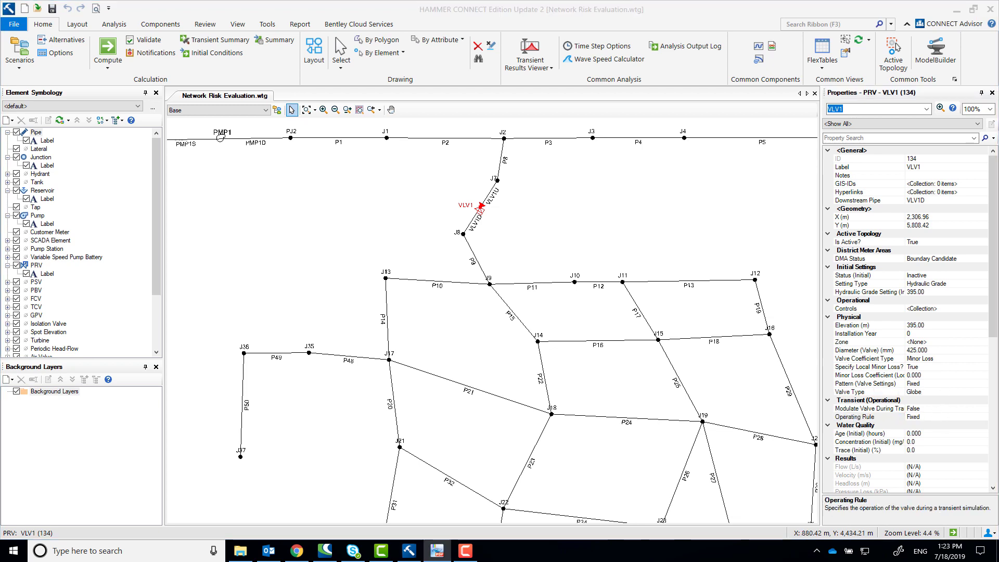
- Set the inlet/outlet invert elevations of Res1 to 377 and Res2 to 450
{"action": "left_click_drag", "start_coordinate": [241, 224], "coordinate": [375, 335]}
{"action": "scroll", "coordinate": [280, 302], "scroll_direction": "down", "scroll_amount": 1}
{"action": "left_click", "coordinate": [189, 259]}
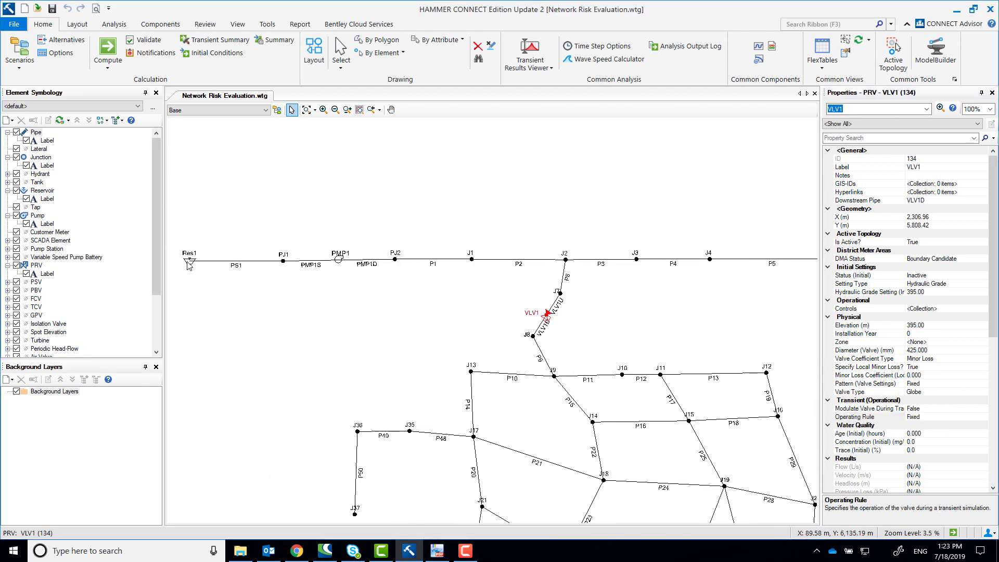
{"action": "left_click", "coordinate": [933, 302]}
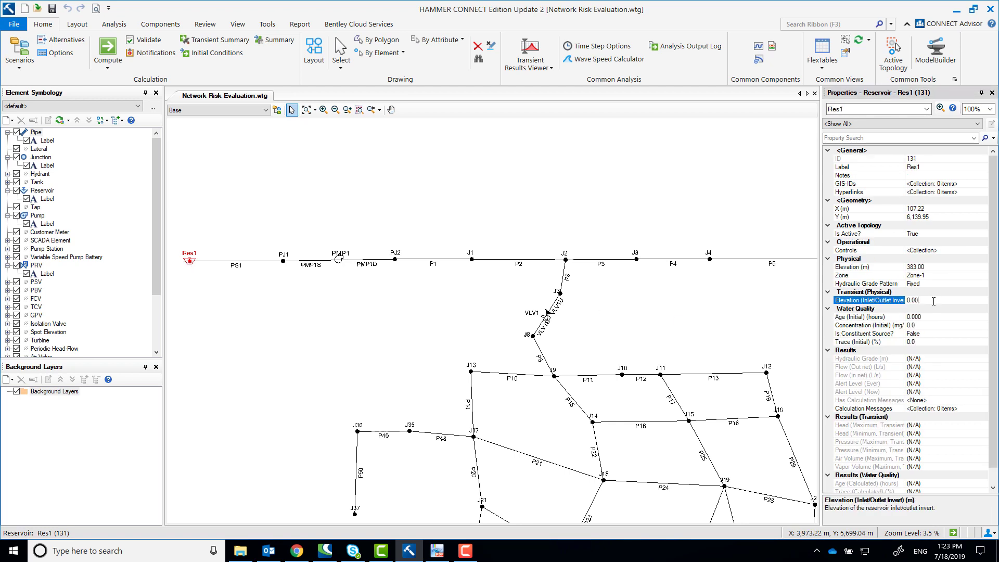
{"action": "type", "text": "377"}
{"action": "key", "text": "Return"}
{"action": "left_click", "coordinate": [925, 300]}
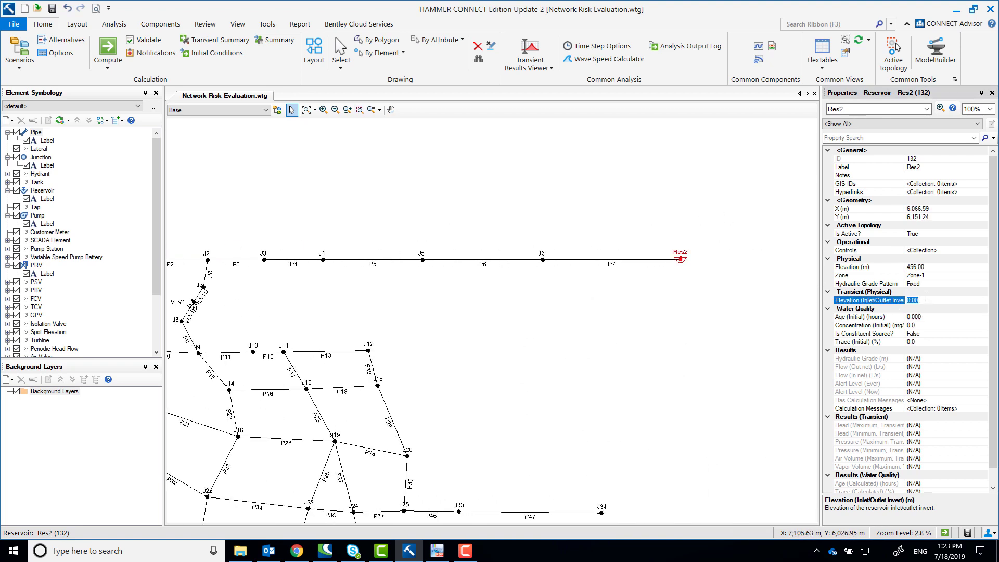
{"action": "type", "text": "450"}
- Compute the steady-state initial conditions and review the calculation summary
{"action": "left_click", "coordinate": [113, 24]}
{"action": "left_click", "coordinate": [215, 53]}
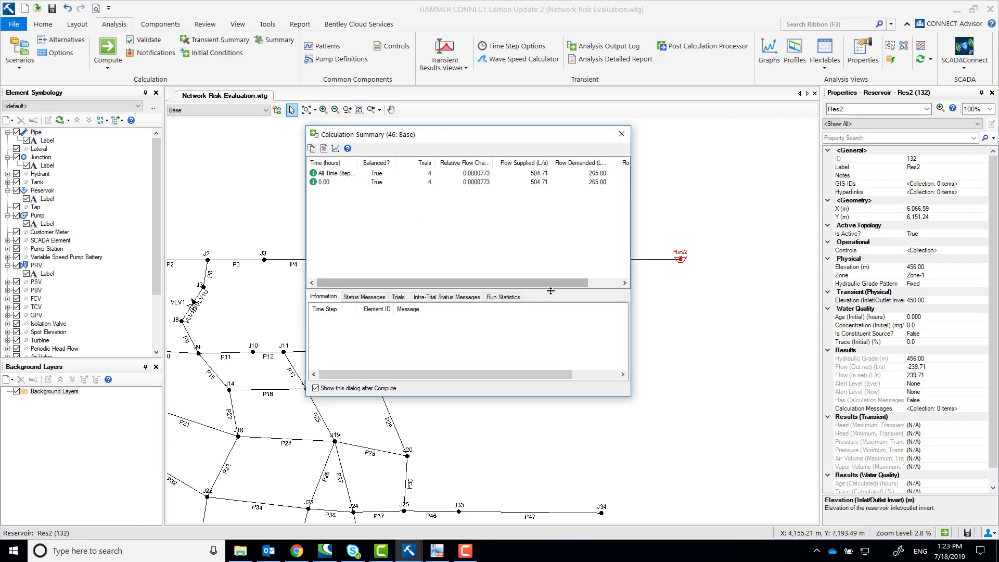
{"action": "left_click_drag", "start_coordinate": [631, 177], "coordinate": [743, 176]}
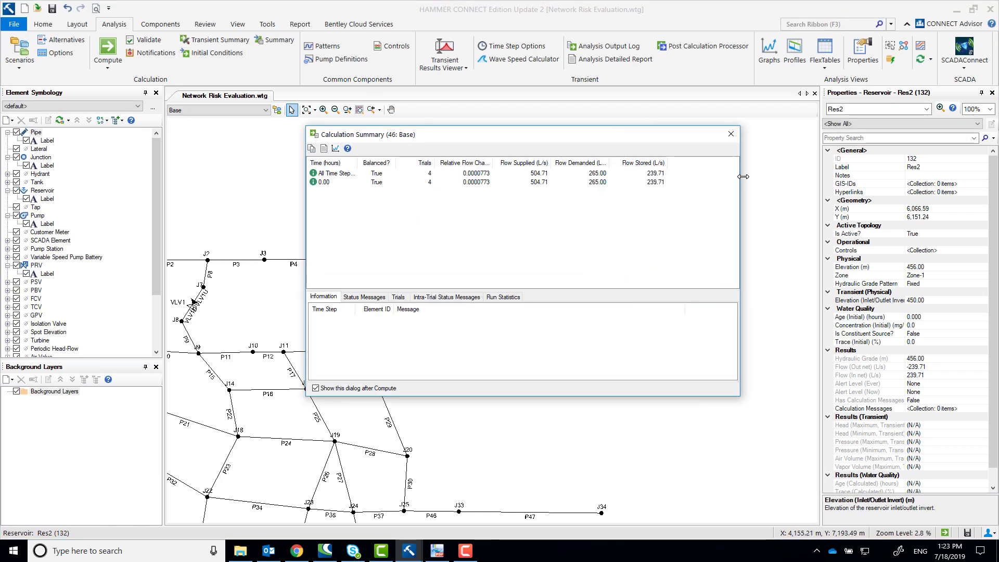
{"action": "left_click", "coordinate": [529, 177]}
{"action": "left_click", "coordinate": [731, 134]}
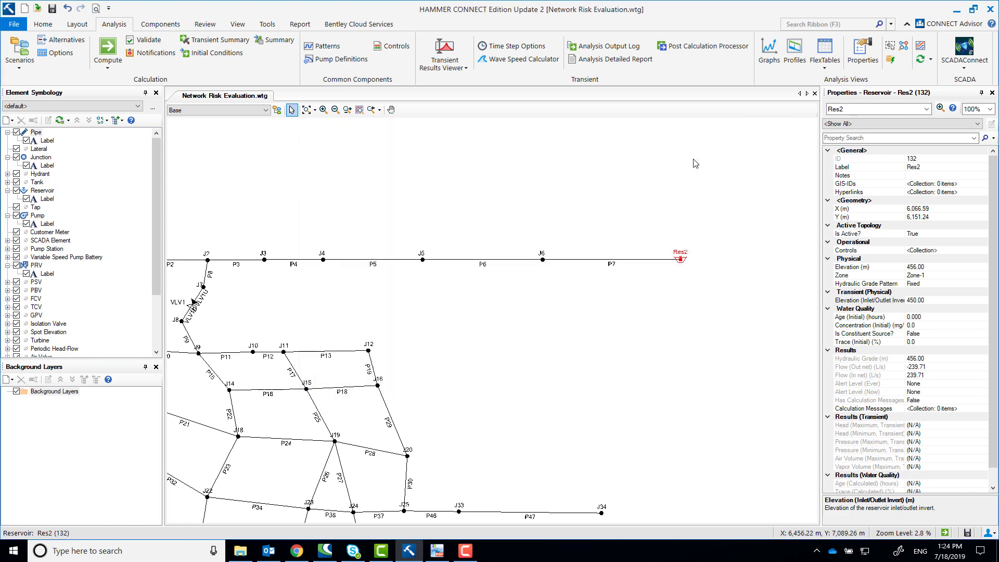
- Switch the pipe flow unit from L/s to m³/h and check P8's flow of 954.00 m³/h
{"action": "scroll", "coordinate": [590, 211], "scroll_direction": "down", "scroll_amount": 1}
{"action": "left_click_drag", "start_coordinate": [541, 388], "coordinate": [628, 351]}
{"action": "left_click", "coordinate": [742, 208]}
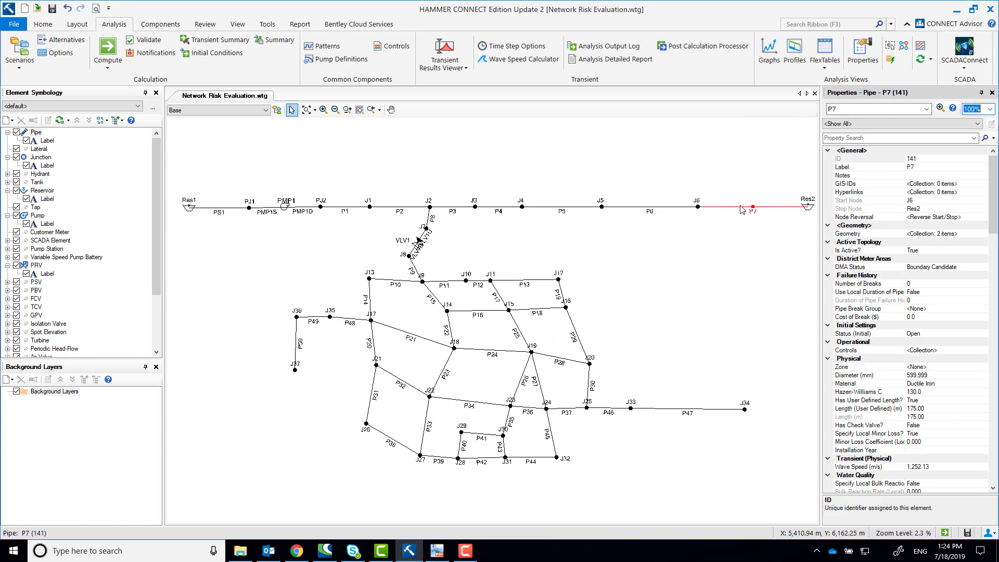
{"action": "scroll", "coordinate": [952, 326], "scroll_direction": "down", "scroll_amount": 5}
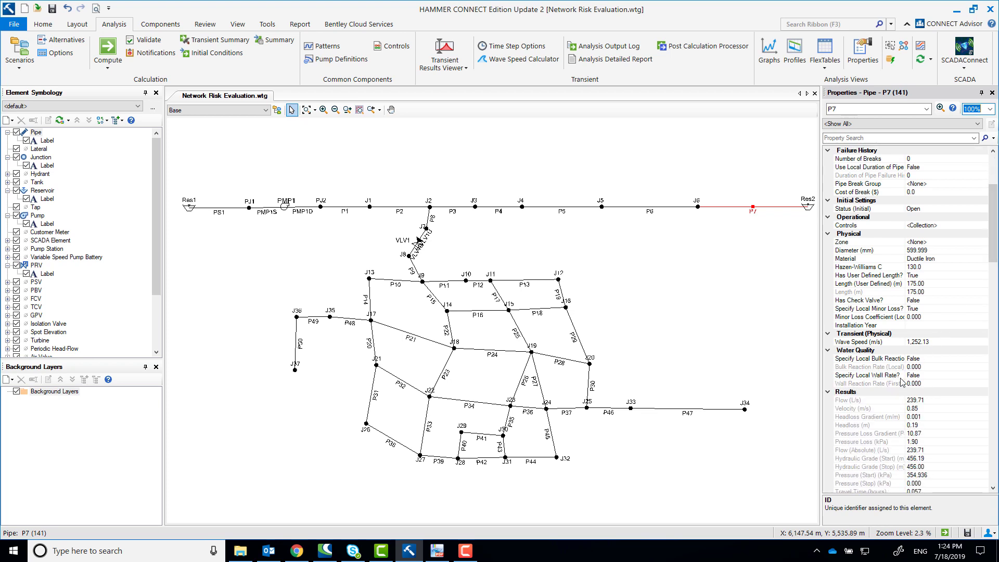
{"action": "right_click", "coordinate": [877, 406]}
{"action": "left_click", "coordinate": [906, 410]}
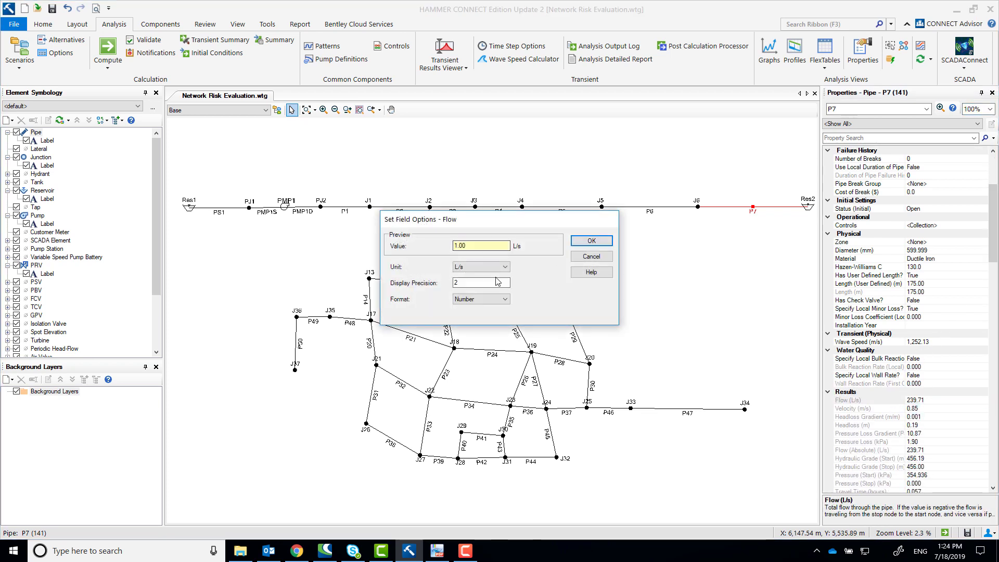
{"action": "left_click", "coordinate": [500, 269]}
{"action": "left_click", "coordinate": [460, 389]}
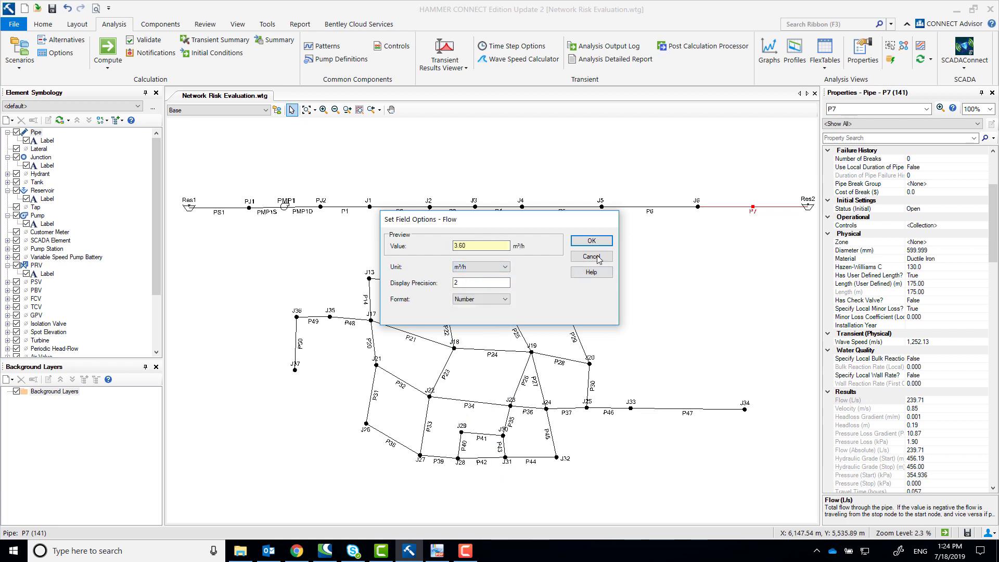
{"action": "left_click", "coordinate": [591, 240]}
{"action": "left_click", "coordinate": [428, 219]}
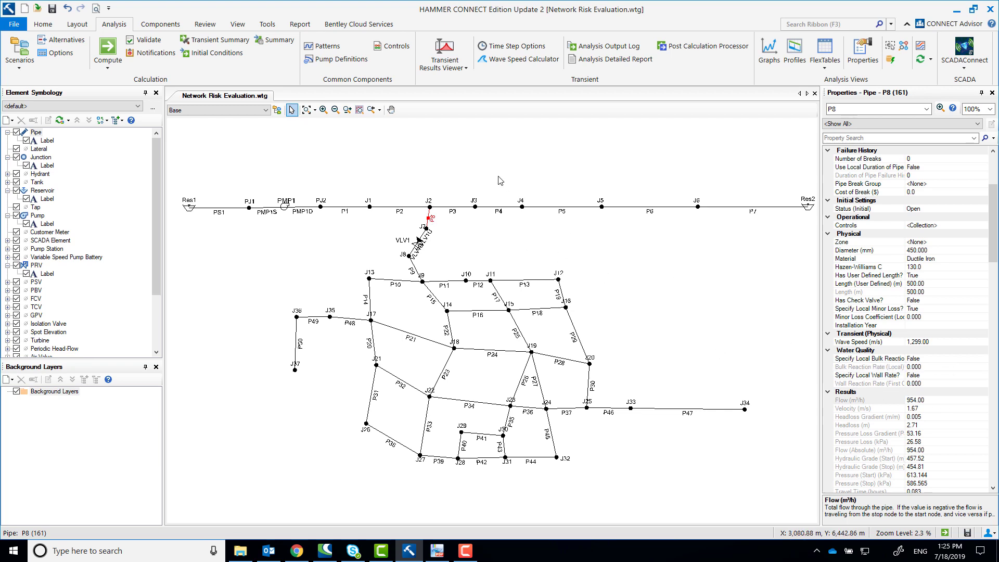
- Create a new Elevation contour definition initialized from the full elevation range
{"action": "left_click", "coordinate": [921, 46]}
{"action": "left_click", "coordinate": [116, 89]}
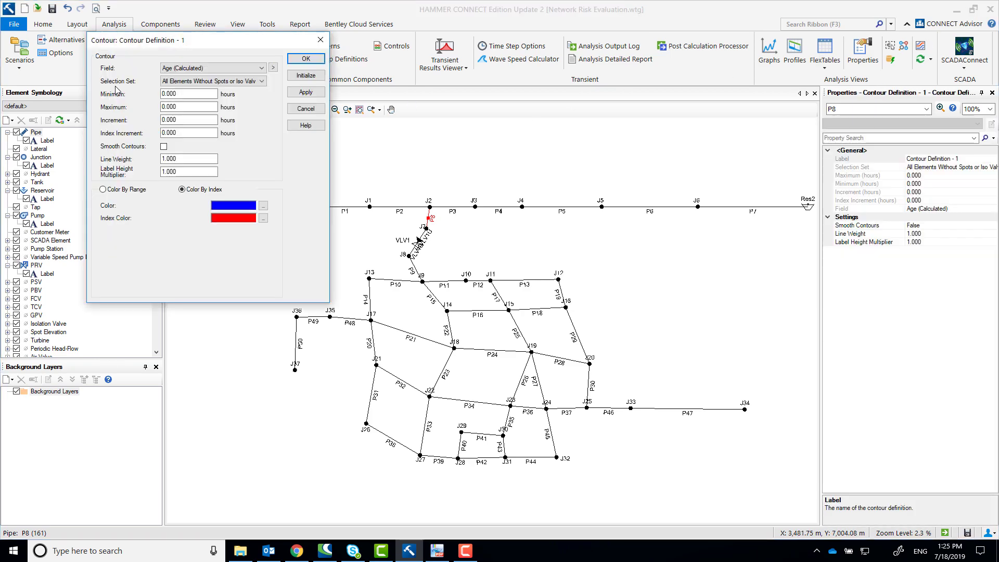
{"action": "left_click", "coordinate": [261, 68]}
{"action": "left_click", "coordinate": [274, 71]}
{"action": "left_click", "coordinate": [274, 70]}
{"action": "mouse_move", "coordinate": [448, 92]}
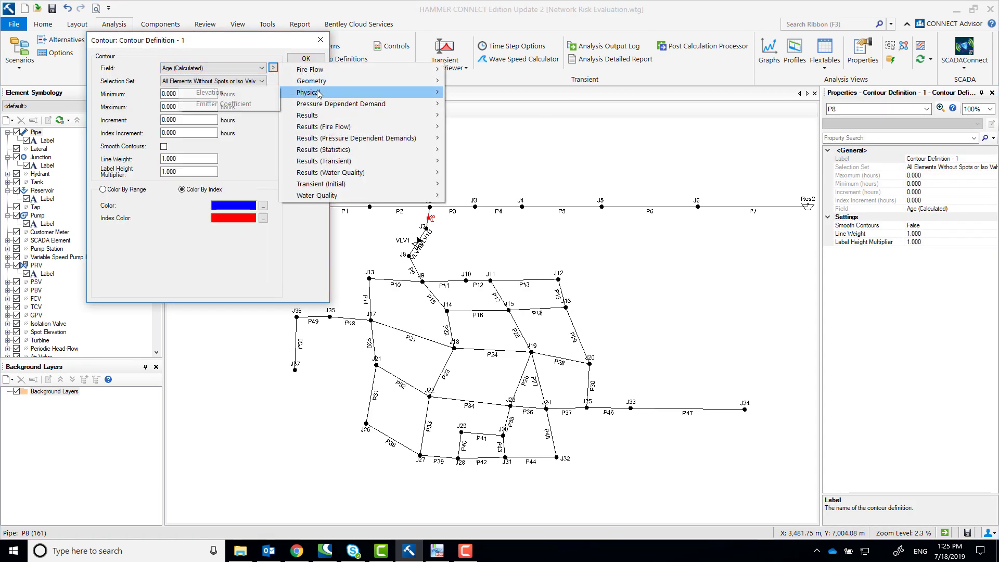
{"action": "left_click", "coordinate": [268, 91]}
{"action": "left_click", "coordinate": [305, 76]}
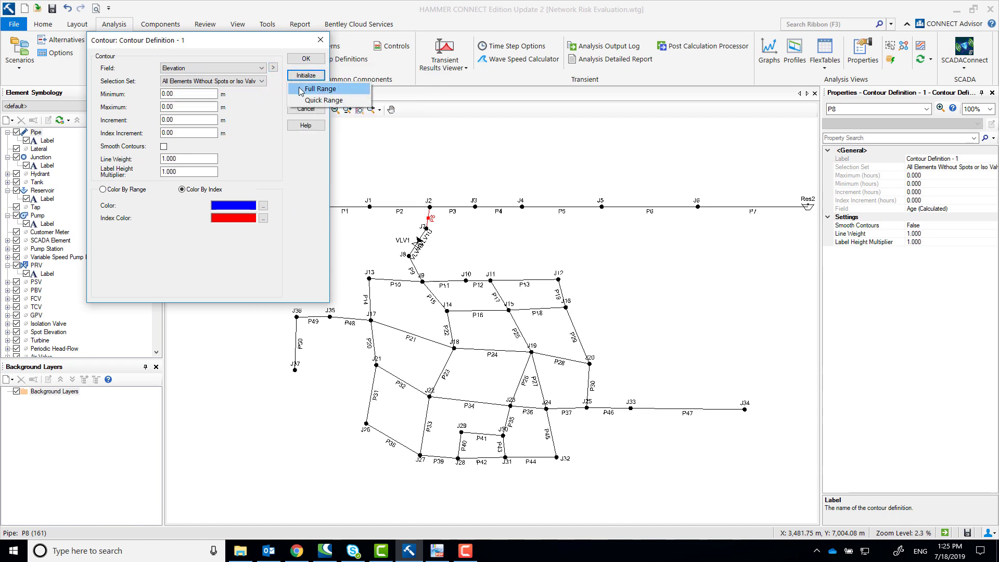
{"action": "left_click", "coordinate": [307, 89]}
- Set increment 1 and index increment 5, with smooth contours coloured by range
{"action": "double_click", "coordinate": [180, 118]}
{"action": "type", "text": "1"}
{"action": "key", "text": "Tab"}
{"action": "type", "text": "5"}
{"action": "left_click", "coordinate": [164, 147]}
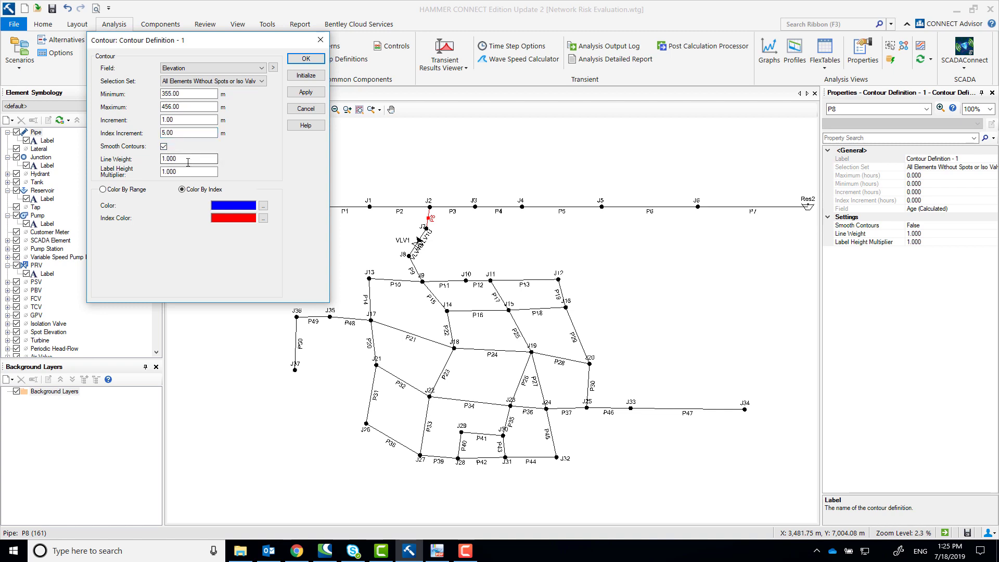
{"action": "left_click", "coordinate": [103, 190]}
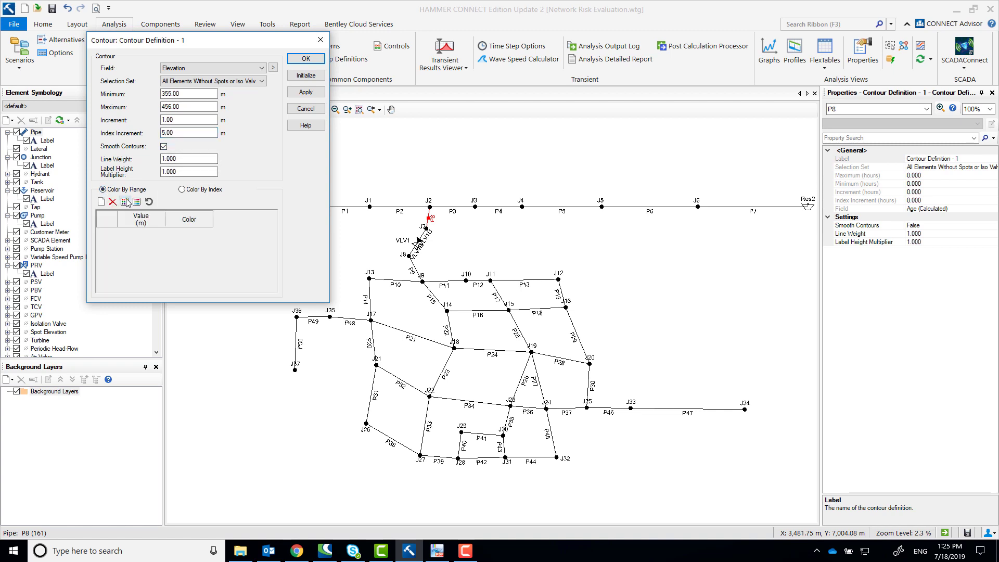
- Colour the 456.00 m band olive, then apply a green-to-red colour ramp
{"action": "left_click", "coordinate": [213, 277]}
{"action": "left_click", "coordinate": [209, 275]}
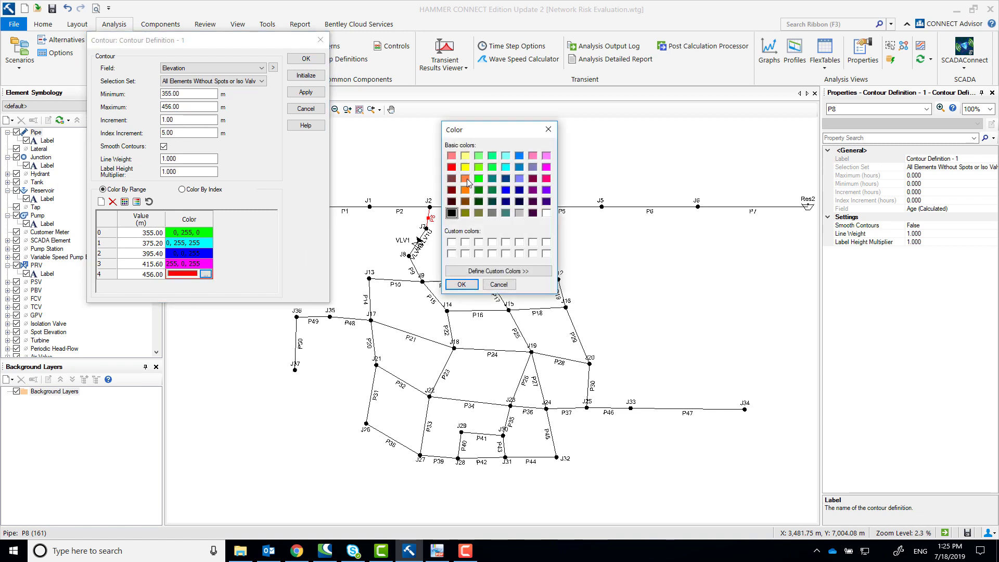
{"action": "left_click", "coordinate": [465, 213]}
{"action": "left_click", "coordinate": [463, 284]}
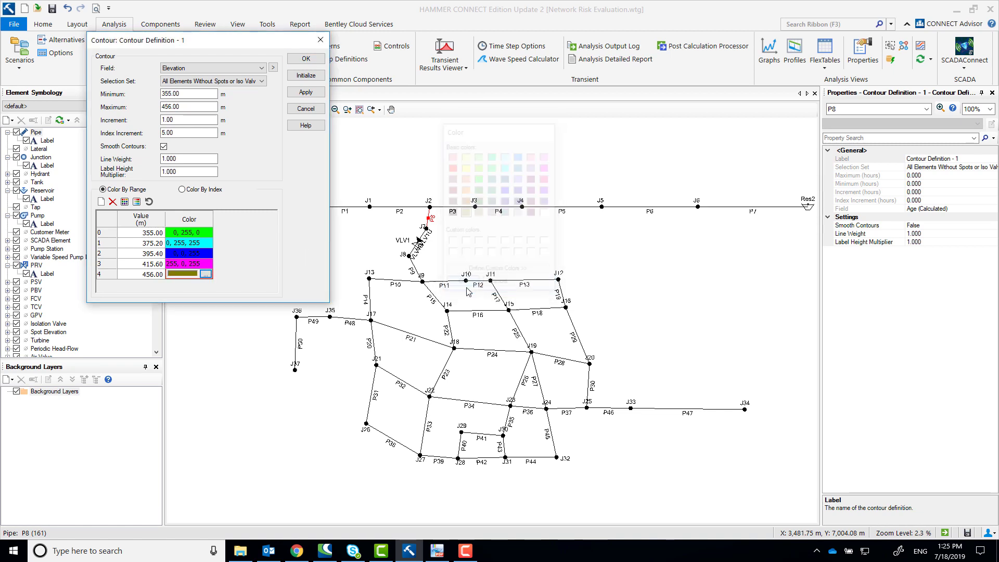
{"action": "left_click", "coordinate": [137, 202]}
{"action": "left_click", "coordinate": [306, 92]}
- Change the increment to 0.10 and dock the Contours manager in the left pane
{"action": "double_click", "coordinate": [180, 120]}
{"action": "left_click", "coordinate": [307, 94]}
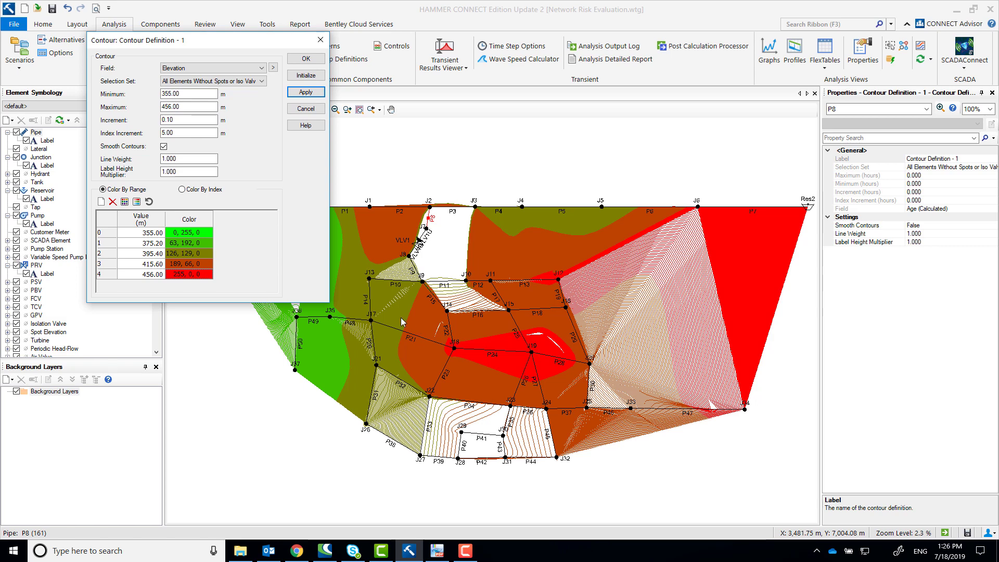
{"action": "left_click", "coordinate": [306, 59]}
{"action": "left_click_drag", "start_coordinate": [130, 74], "coordinate": [110, 365]}
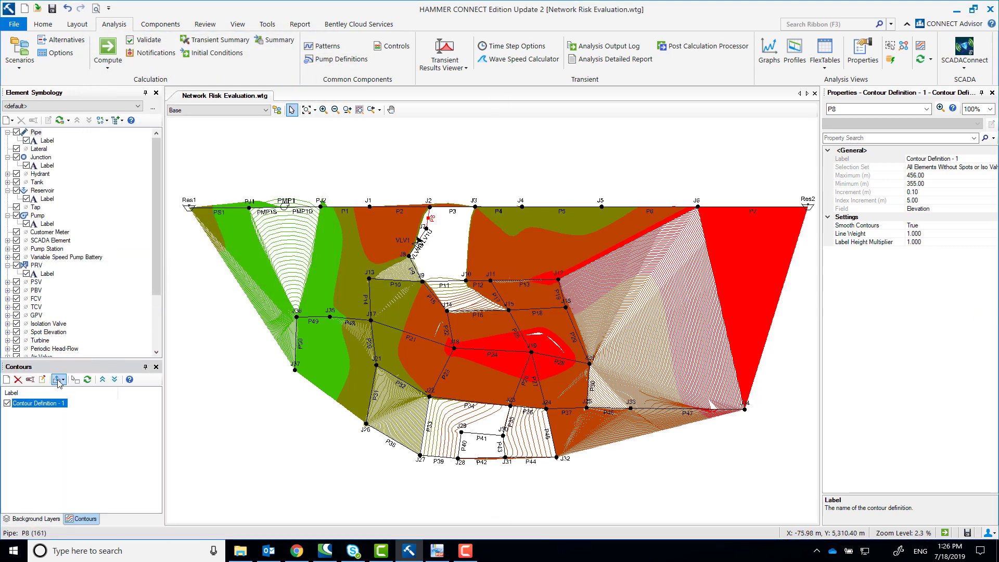
- Browse contour elevations, hide Contour Definition - 1, and bring up the Wave Speed Calculator
{"action": "left_click", "coordinate": [75, 380]}
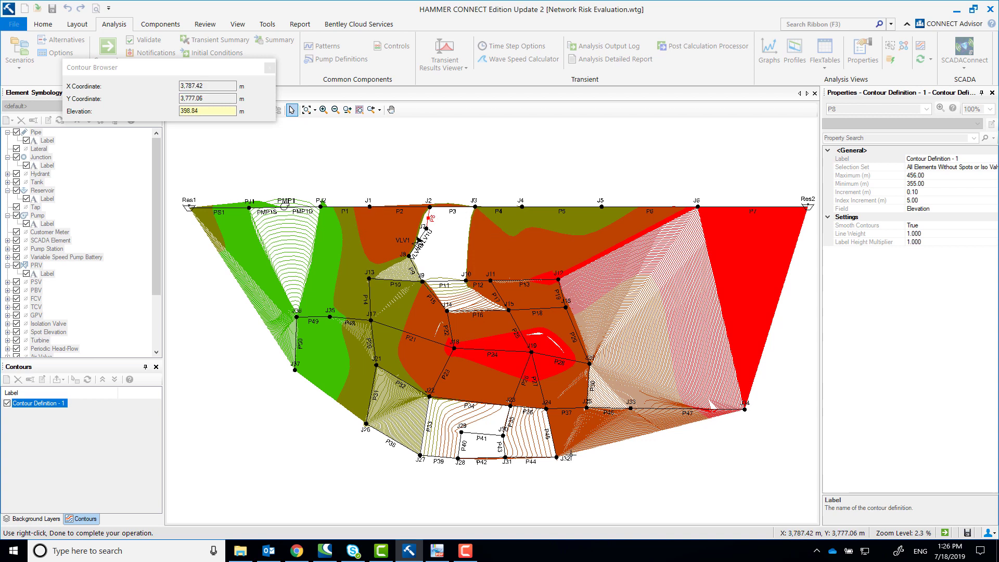
{"action": "left_click", "coordinate": [270, 68]}
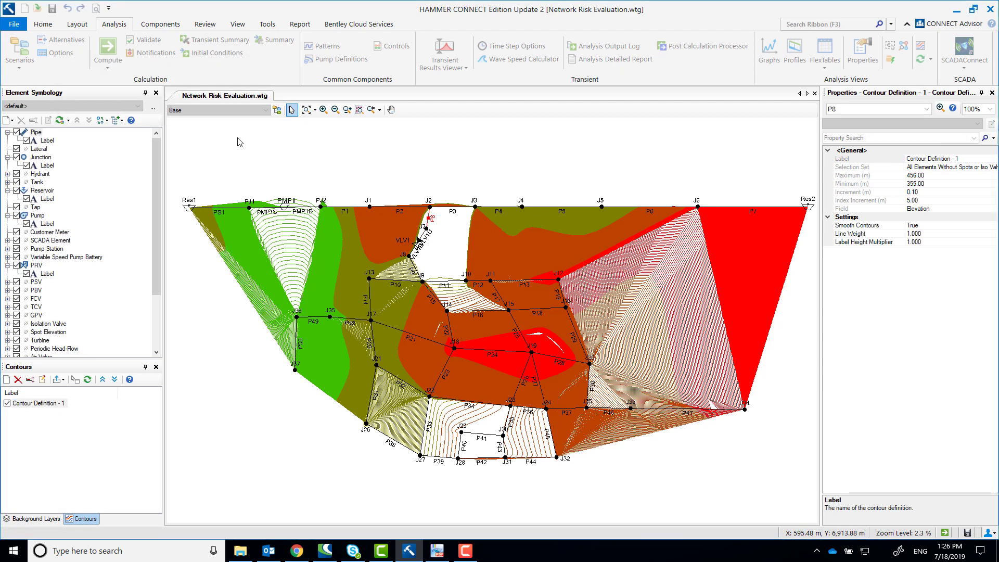
{"action": "left_click", "coordinate": [8, 404]}
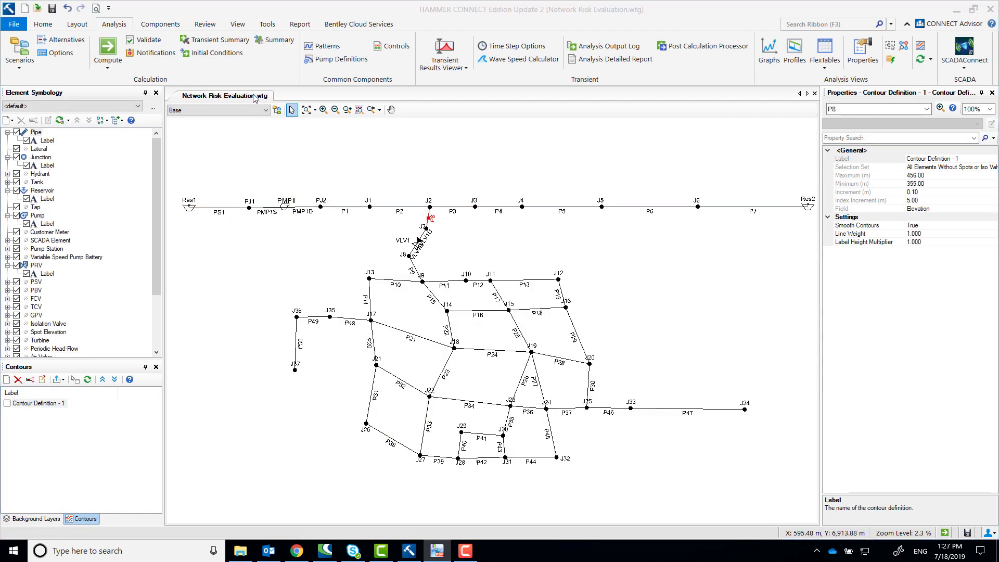
{"action": "left_click", "coordinate": [504, 59]}
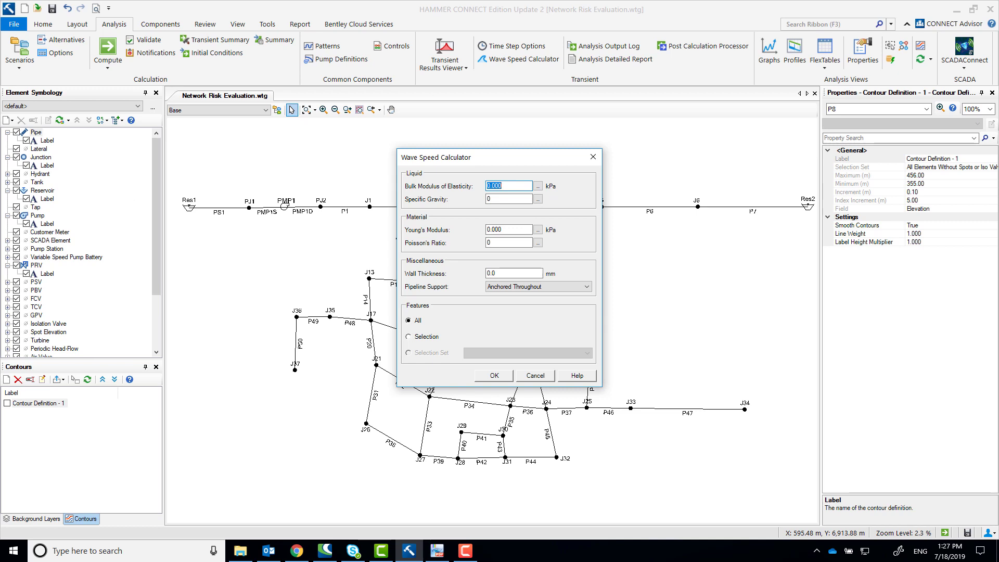
- Calculate wave speeds from Water at 4C(39F), ductile iron properties and 17.8 mm wall thickness
{"action": "left_click", "coordinate": [538, 186]}
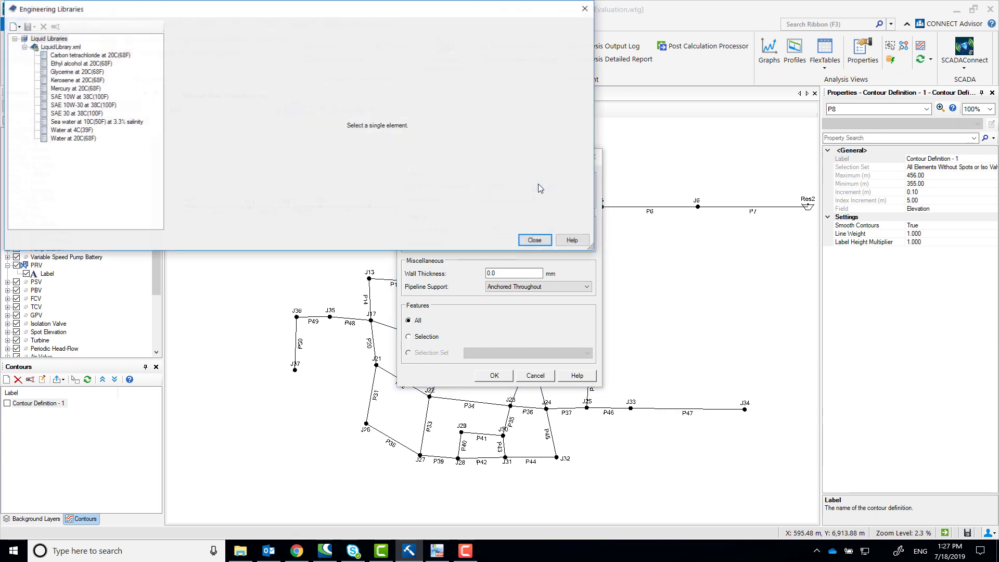
{"action": "left_click", "coordinate": [101, 130]}
{"action": "left_click", "coordinate": [498, 242]}
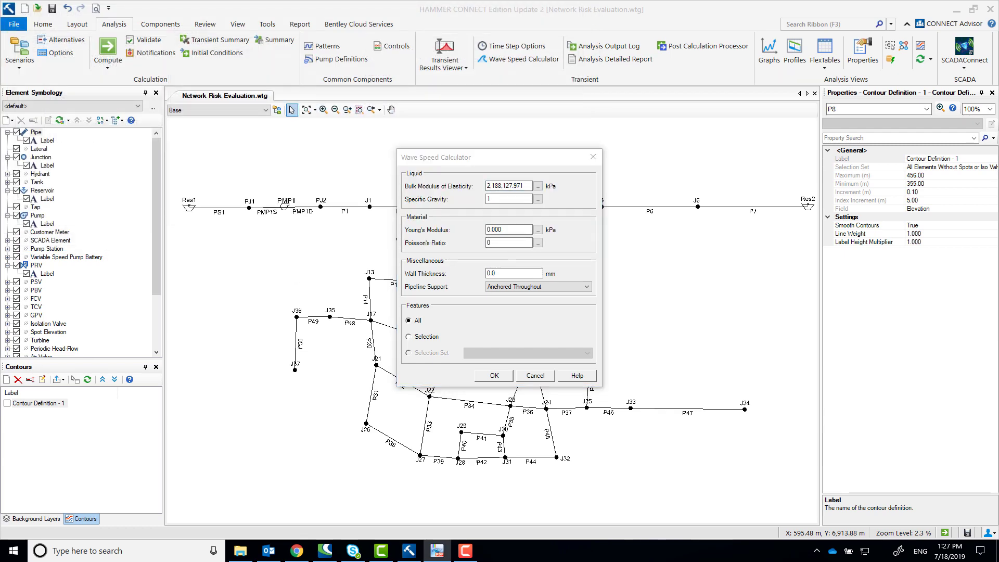
{"action": "left_click", "coordinate": [537, 229]}
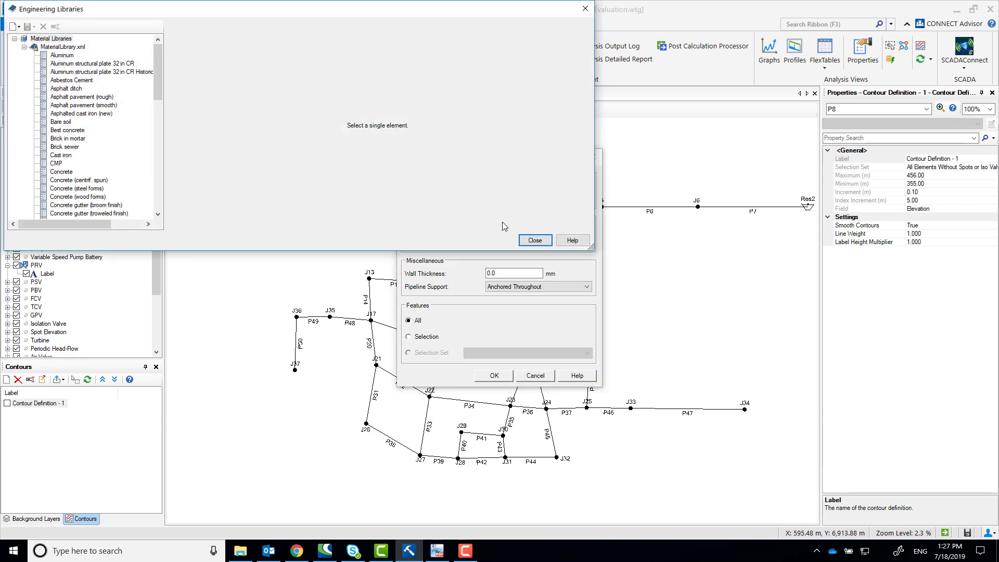
{"action": "left_click", "coordinate": [78, 181]}
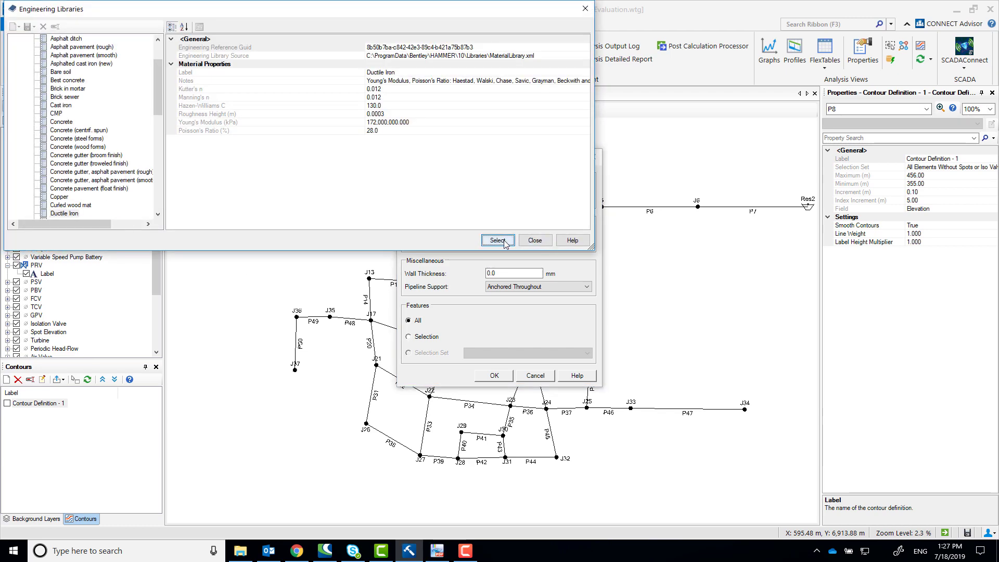
{"action": "left_click", "coordinate": [497, 240]}
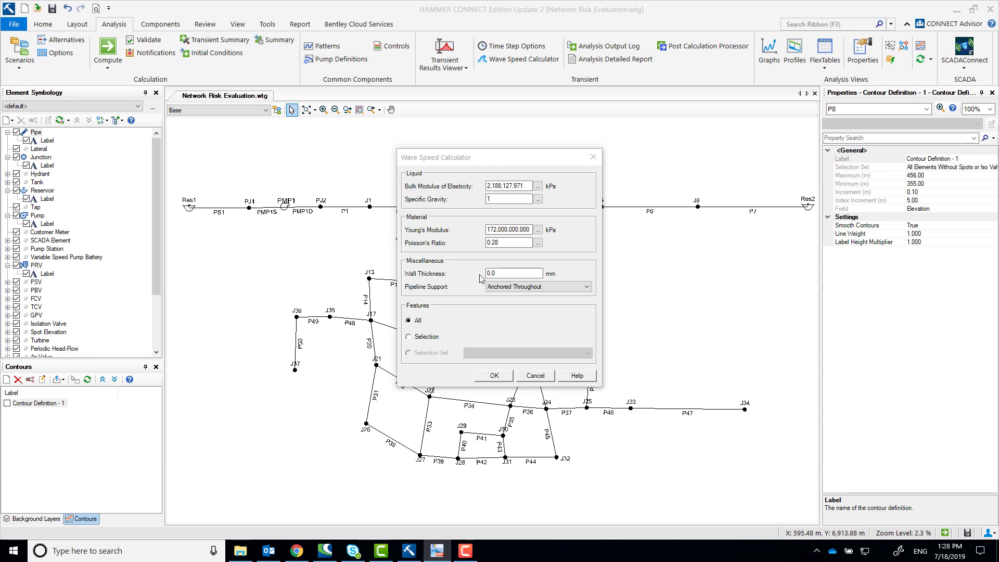
{"action": "double_click", "coordinate": [508, 272]}
{"action": "type", "text": "17.8"}
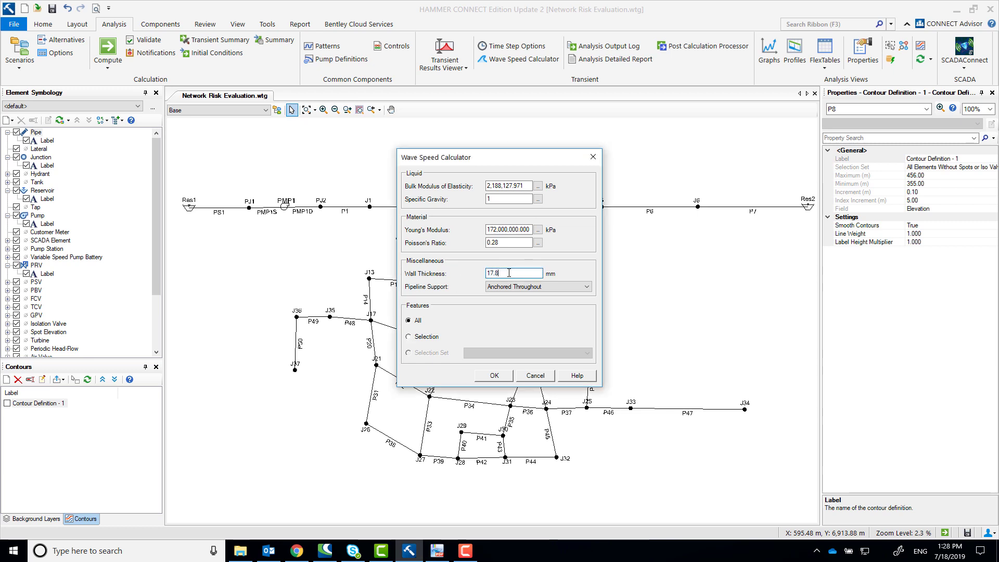
{"action": "left_click", "coordinate": [494, 375]}
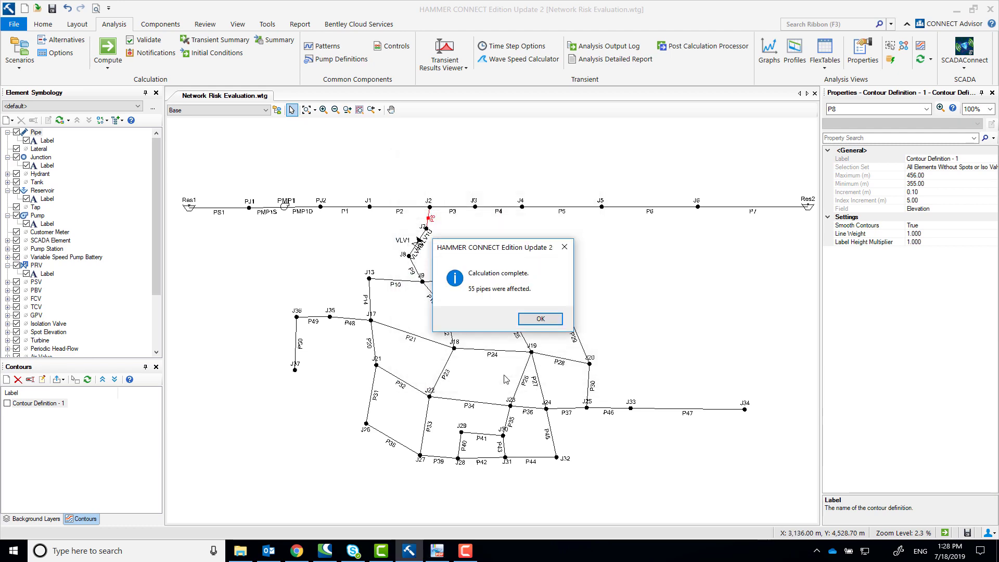
- Check the Pipe Table wave speeds (1,252.33–1,390.48 m/s), then close the table
{"action": "left_click", "coordinate": [540, 318]}
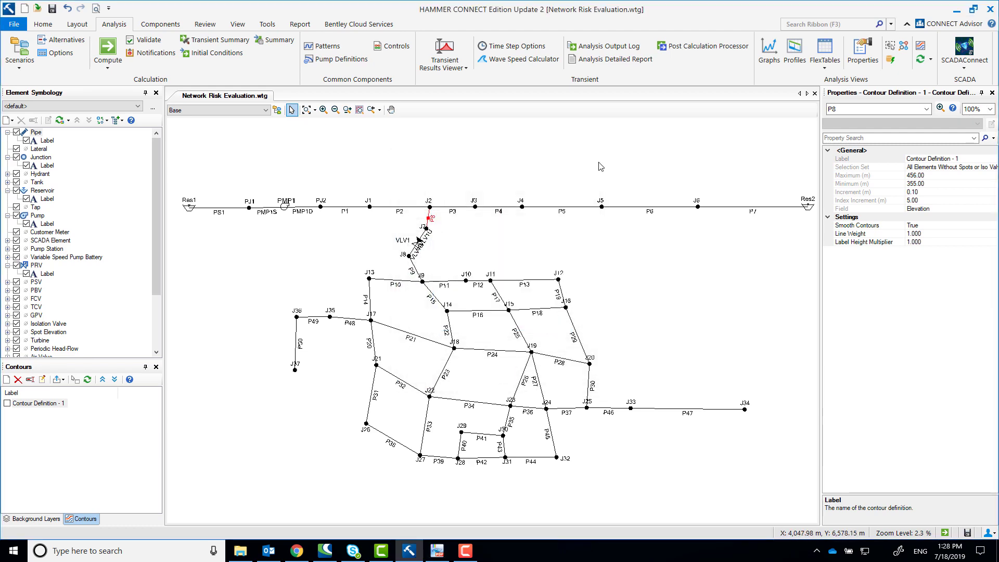
{"action": "left_click", "coordinate": [825, 52]}
{"action": "double_click", "coordinate": [161, 127]}
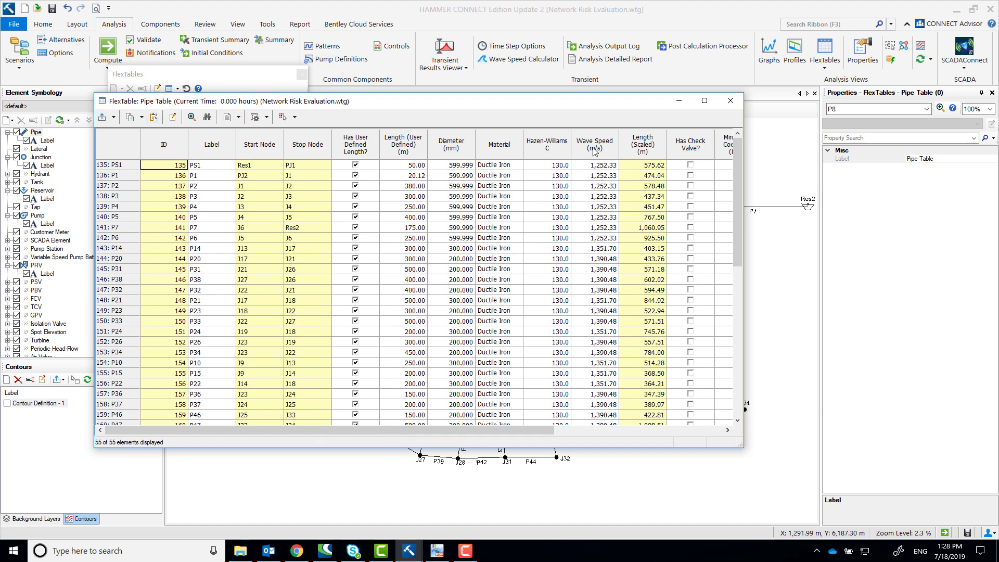
{"action": "left_click_drag", "start_coordinate": [738, 160], "coordinate": [607, 421]}
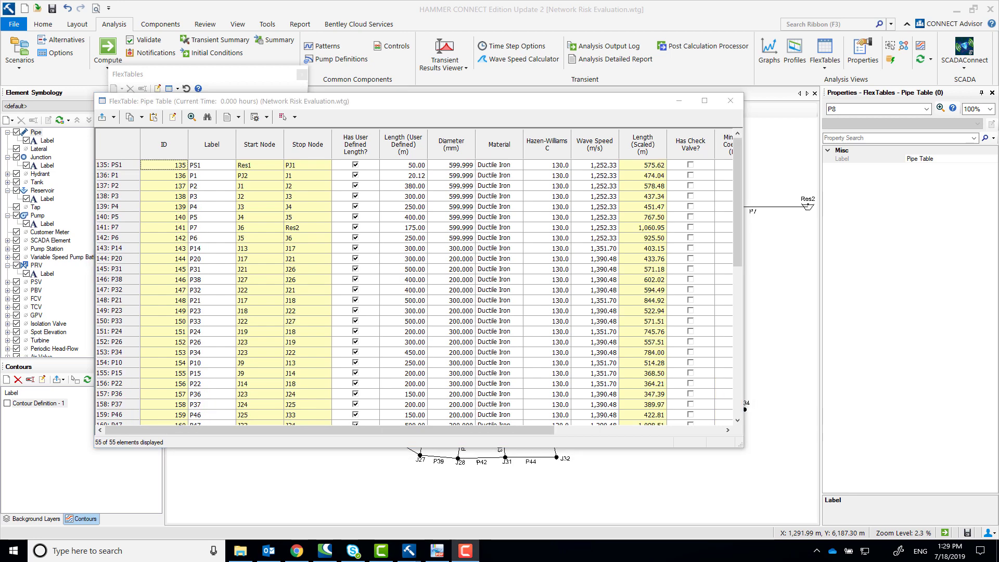
{"action": "left_click", "coordinate": [730, 101]}
- Show the transient solver's Base Calculation Options in Calculation Options
{"action": "left_click", "coordinate": [302, 76]}
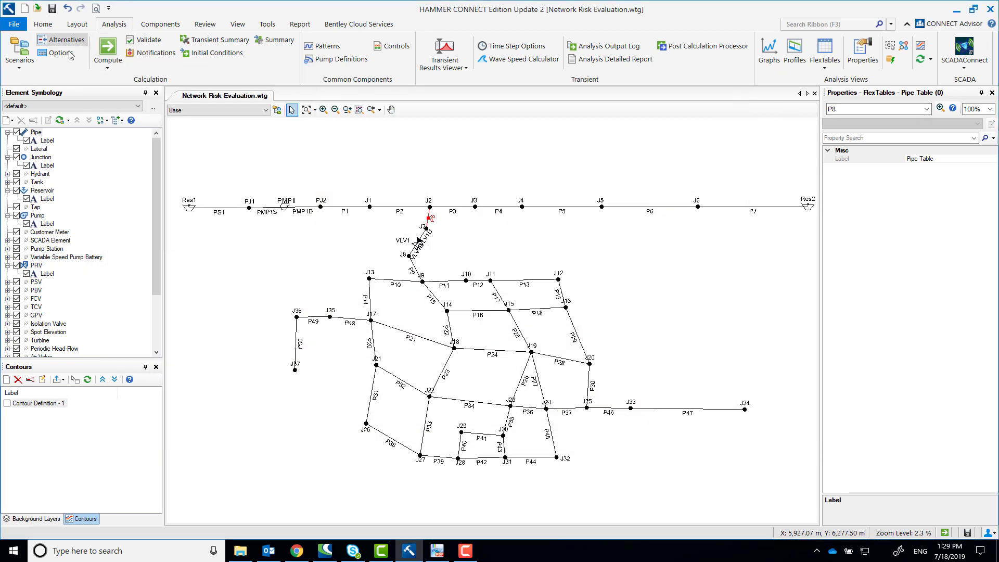
{"action": "left_click", "coordinate": [60, 53]}
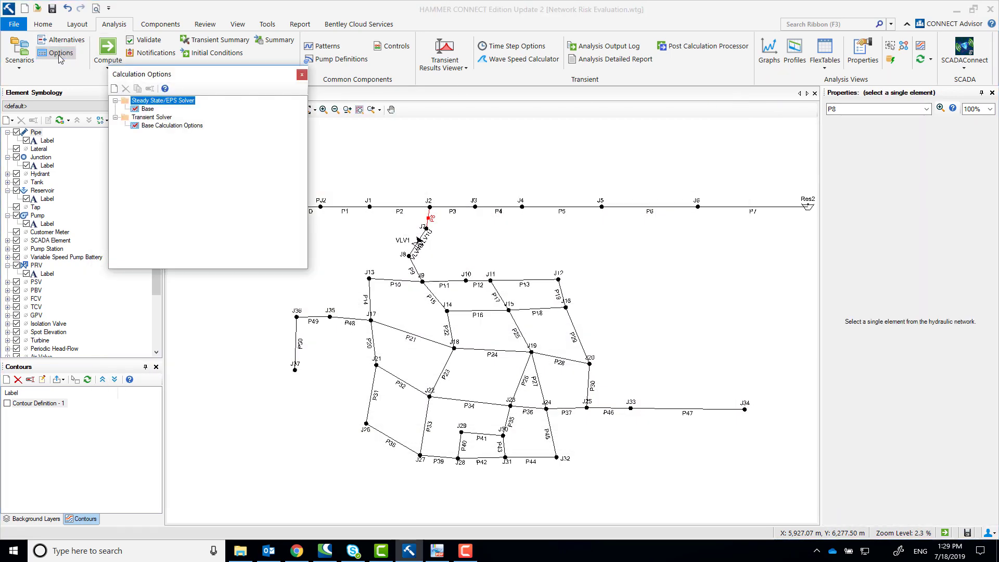
{"action": "left_click", "coordinate": [190, 128]}
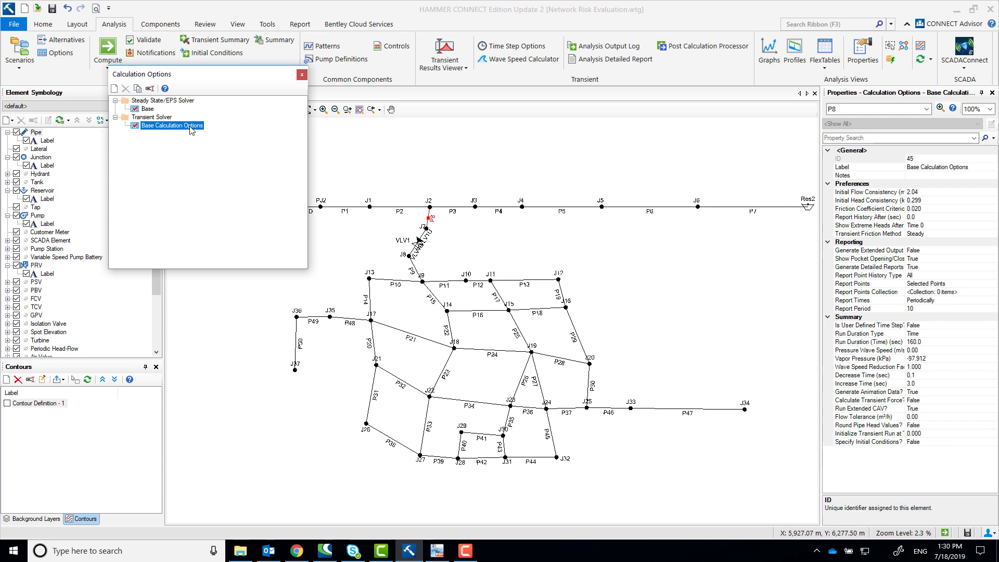
{"action": "left_click", "coordinate": [189, 129]}
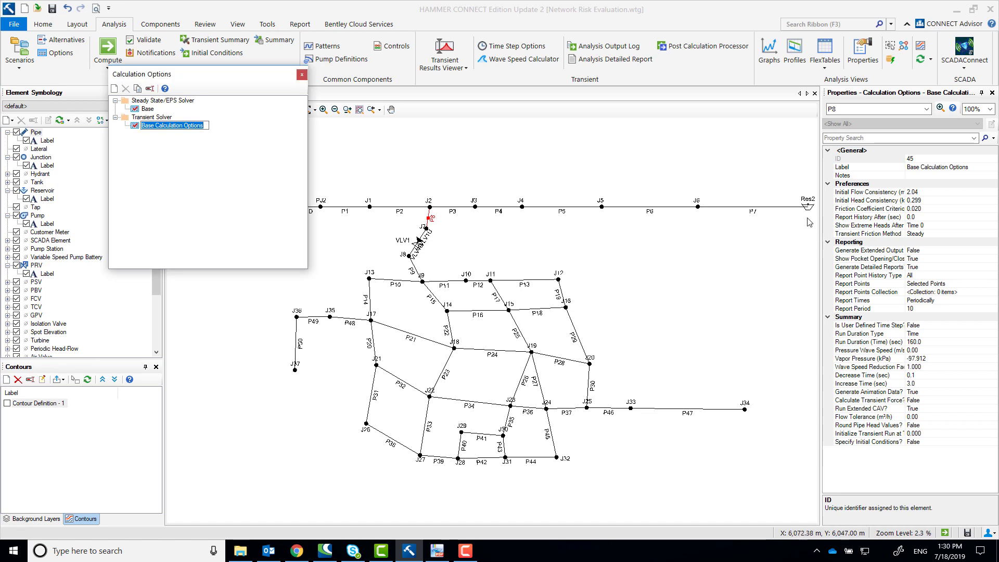
{"action": "left_click_drag", "start_coordinate": [824, 229], "coordinate": [778, 230]}
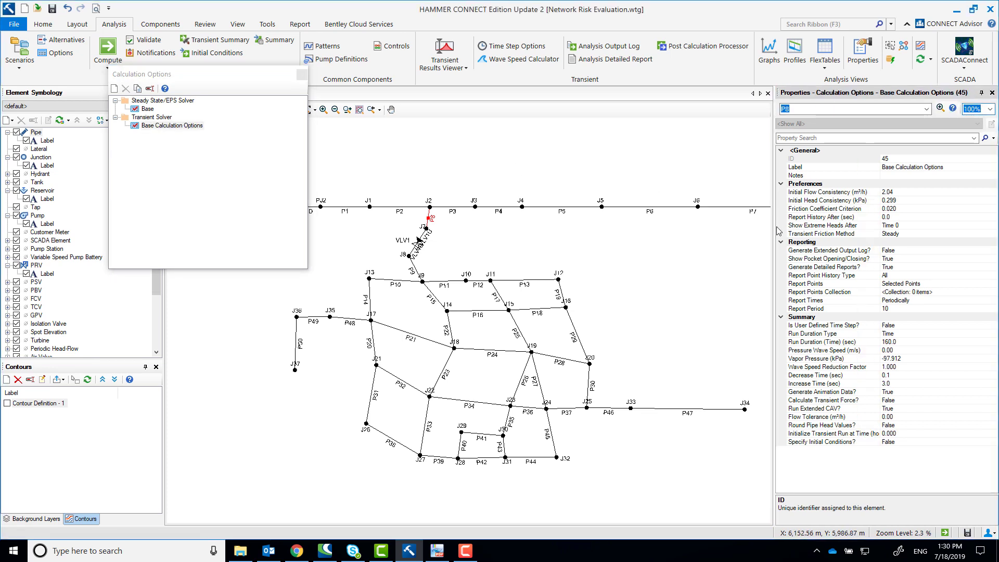
- Review detailed-report, run-duration and animation settings, then open the Report Points Collection
{"action": "left_click", "coordinate": [906, 259]}
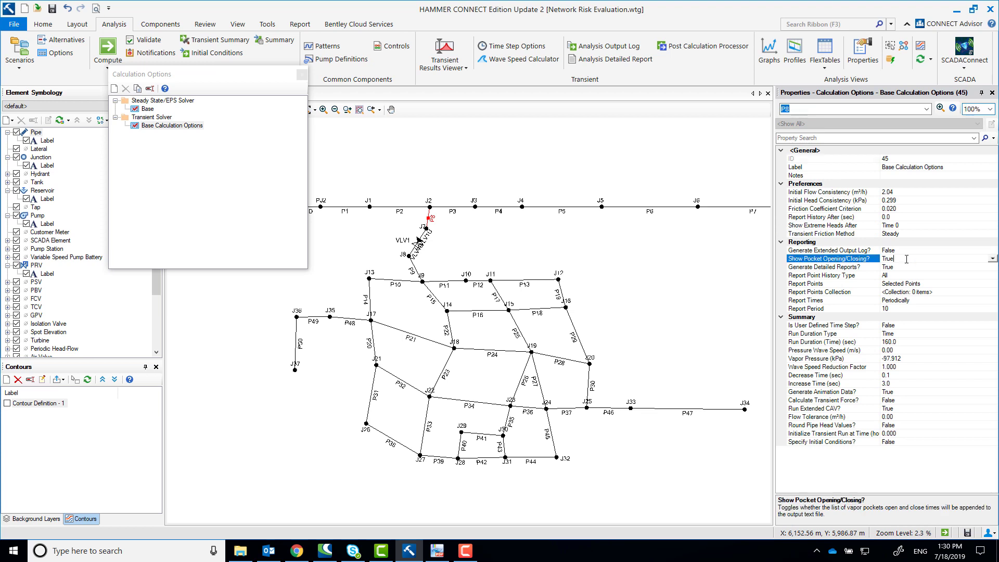
{"action": "left_click", "coordinate": [903, 266]}
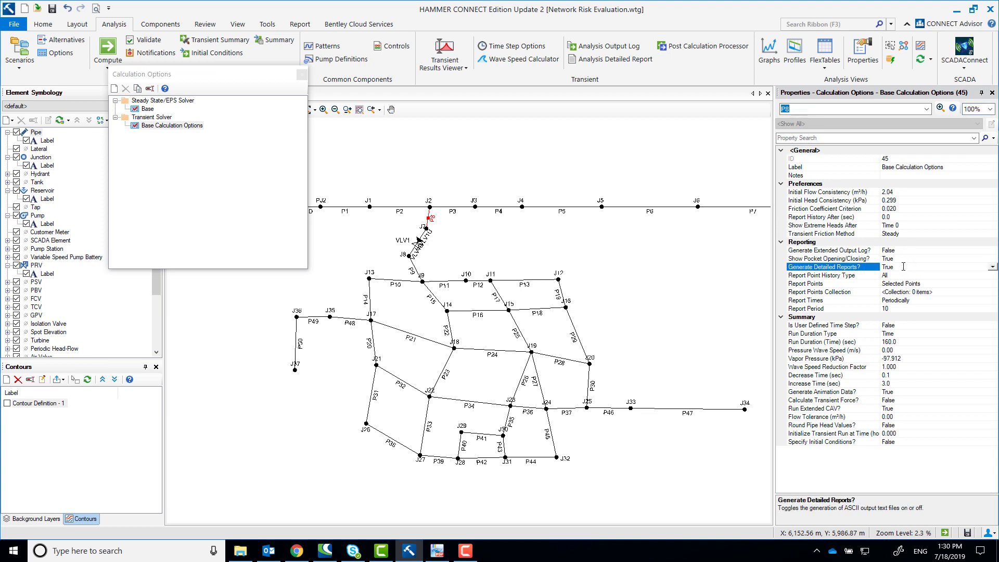
{"action": "left_click", "coordinate": [903, 334]}
{"action": "left_click", "coordinate": [912, 341]}
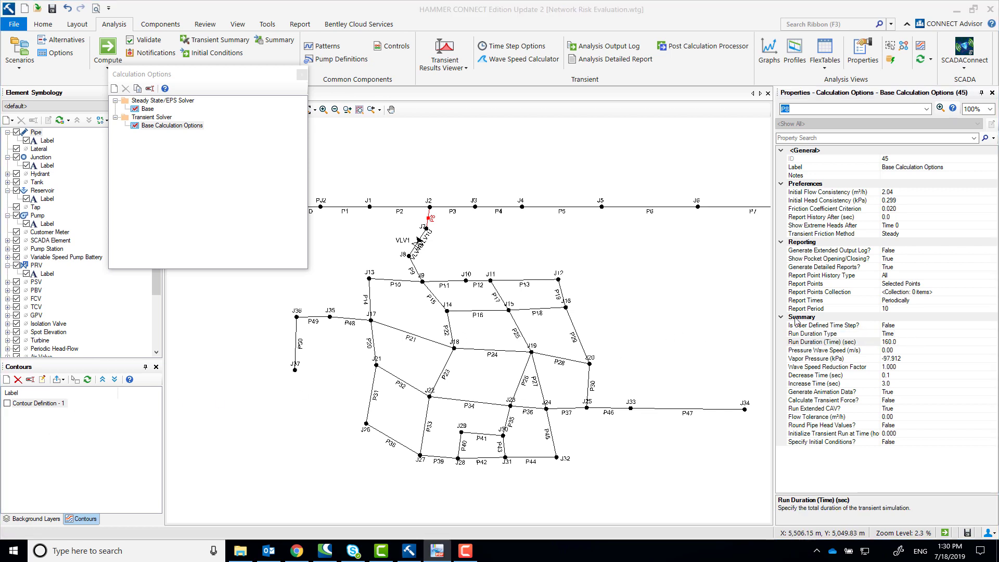
{"action": "left_click", "coordinate": [900, 392]}
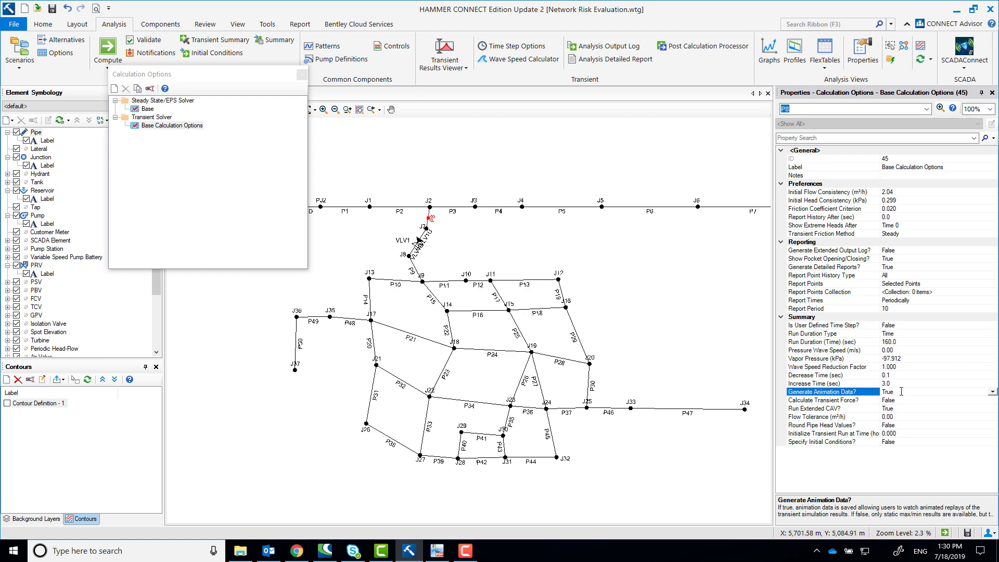
{"action": "left_click", "coordinate": [927, 284]}
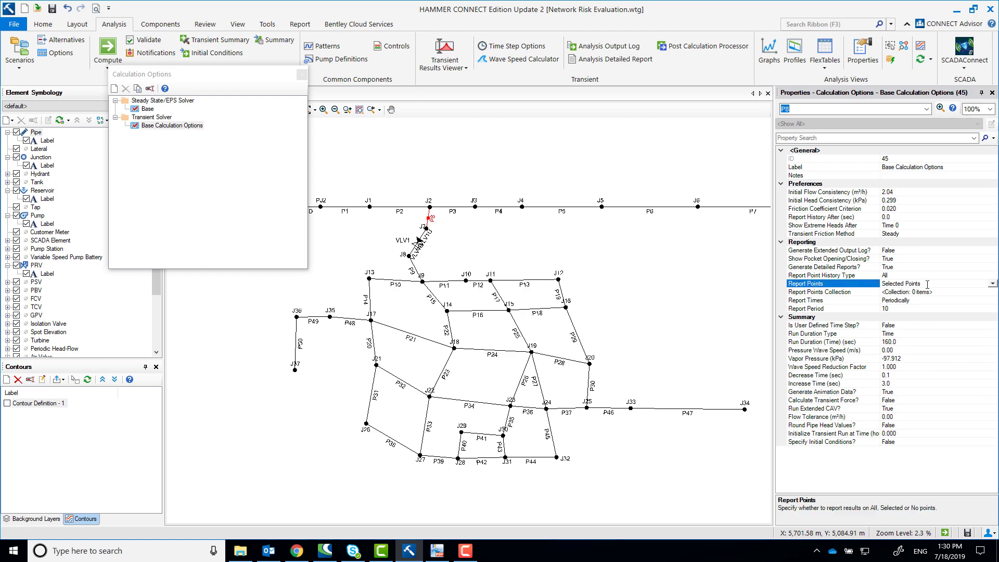
{"action": "left_click", "coordinate": [926, 292]}
{"action": "left_click", "coordinate": [991, 295]}
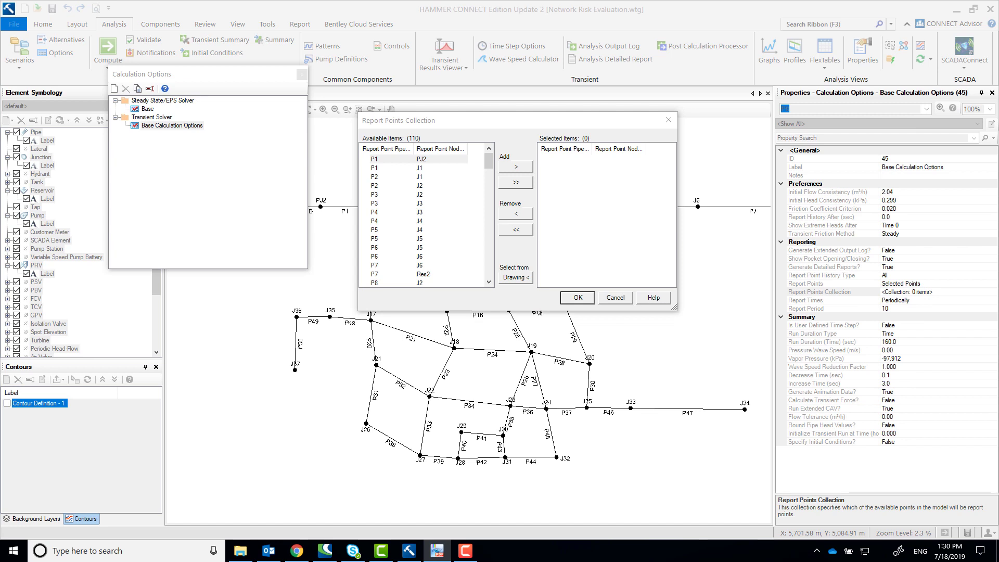
- Add report points PMP1D/PMP1, P1/J1, P2/J1, P2/J2 and P8/J2
{"action": "left_click", "coordinate": [376, 230]}
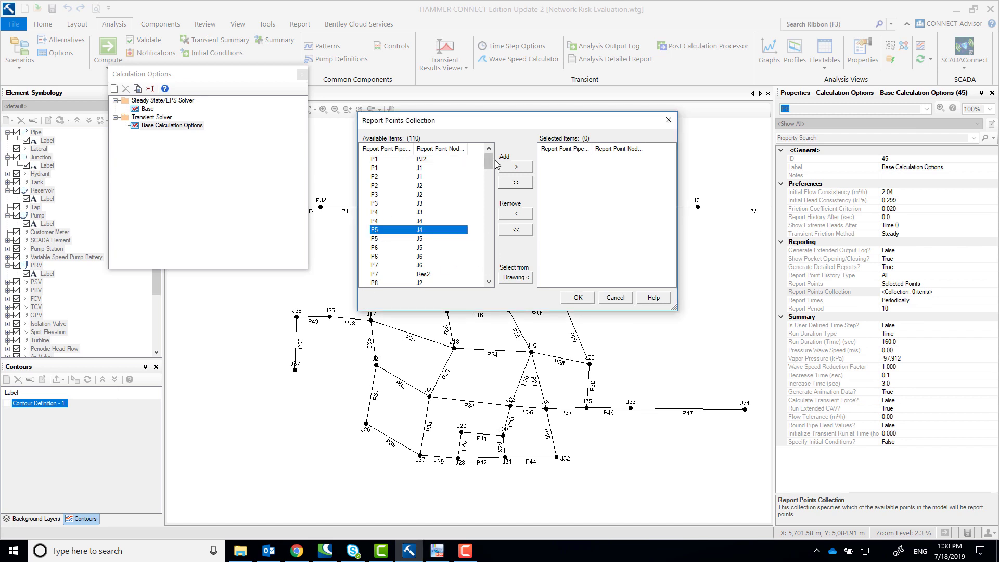
{"action": "left_click_drag", "start_coordinate": [489, 161], "coordinate": [488, 136]}
{"action": "double_click", "coordinate": [390, 195]}
{"action": "double_click", "coordinate": [378, 168]}
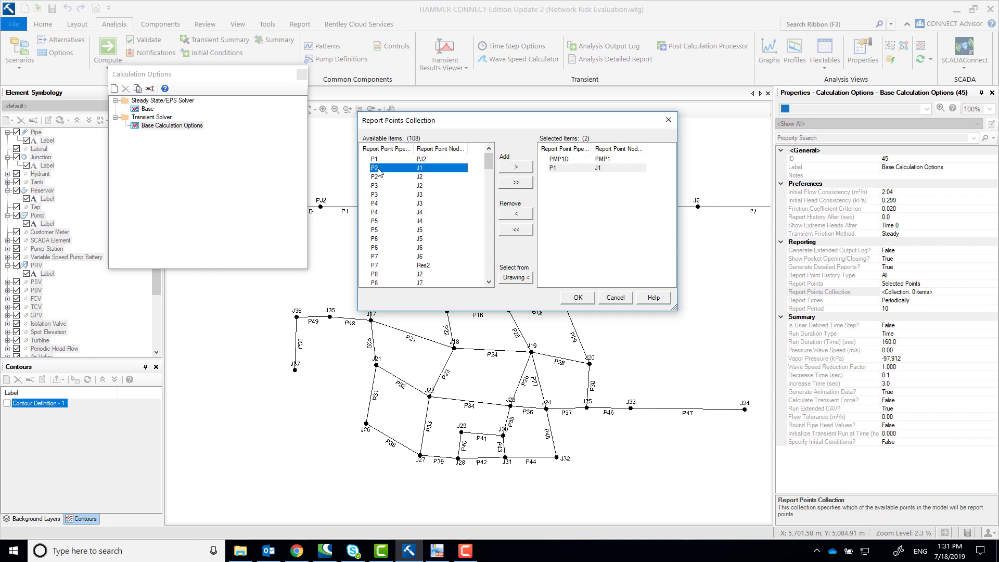
{"action": "double_click", "coordinate": [378, 168]}
{"action": "double_click", "coordinate": [378, 168]}
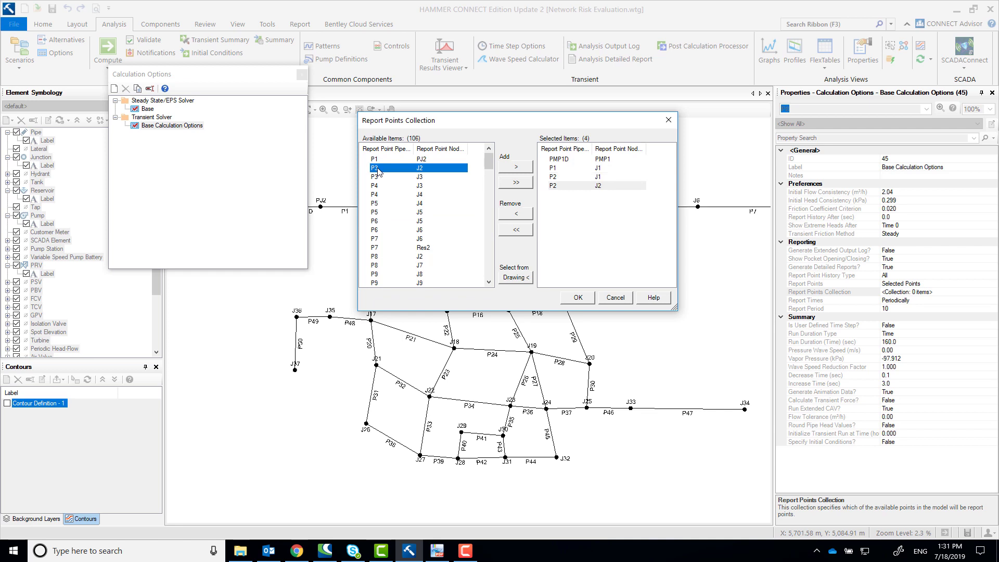
{"action": "double_click", "coordinate": [378, 257]}
- Add report points P27/J19, P28/J19, P47/J34 and P50/J37
{"action": "scroll", "coordinate": [378, 257], "scroll_direction": "down", "scroll_amount": 12}
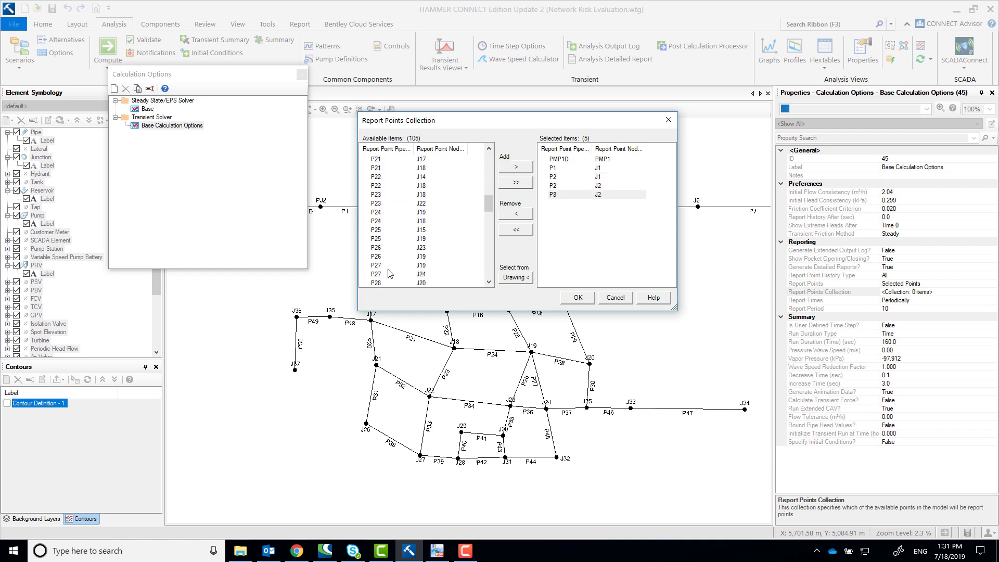
{"action": "left_click", "coordinate": [385, 266]}
{"action": "double_click", "coordinate": [385, 266]}
{"action": "scroll", "coordinate": [387, 277], "scroll_direction": "down", "scroll_amount": 1}
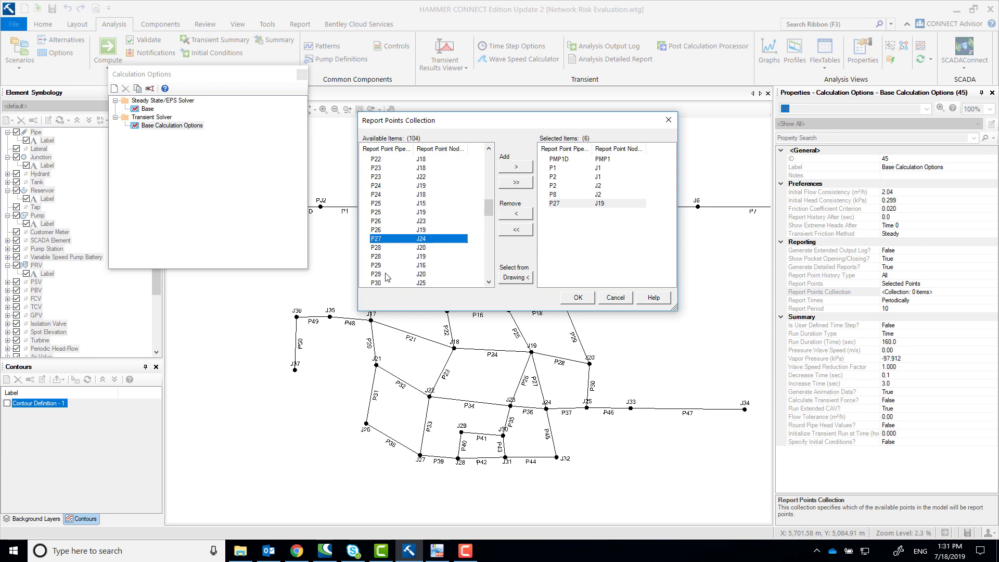
{"action": "double_click", "coordinate": [387, 256]}
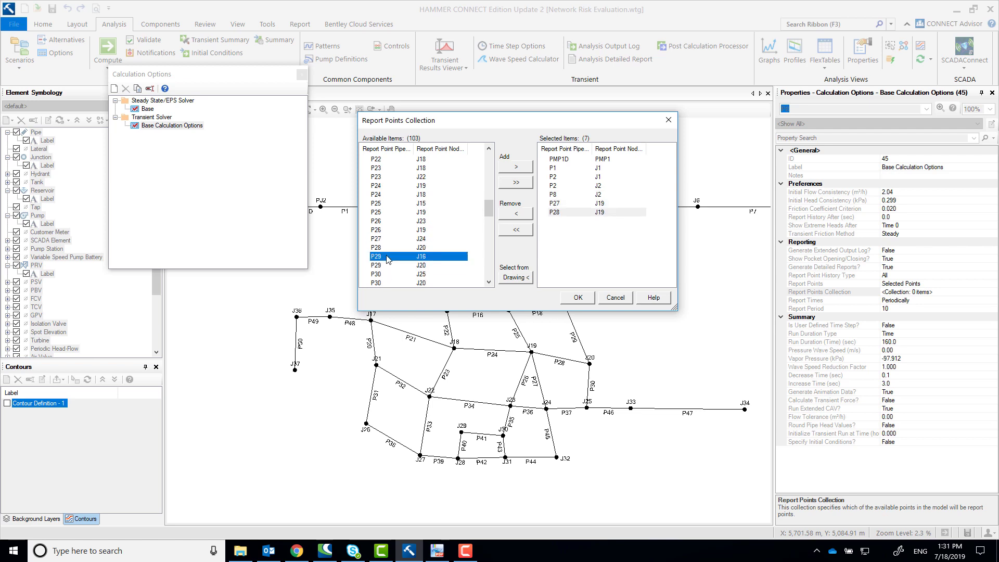
{"action": "scroll", "coordinate": [388, 259], "scroll_direction": "down", "scroll_amount": 10}
{"action": "double_click", "coordinate": [378, 283]}
{"action": "double_click", "coordinate": [378, 279]}
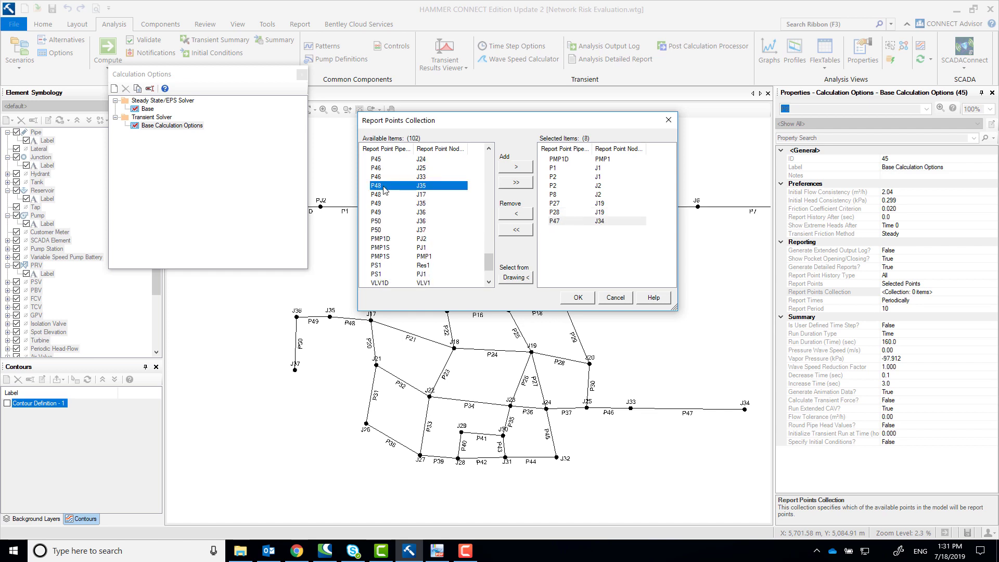
{"action": "left_click", "coordinate": [418, 231]}
{"action": "double_click", "coordinate": [445, 231]}
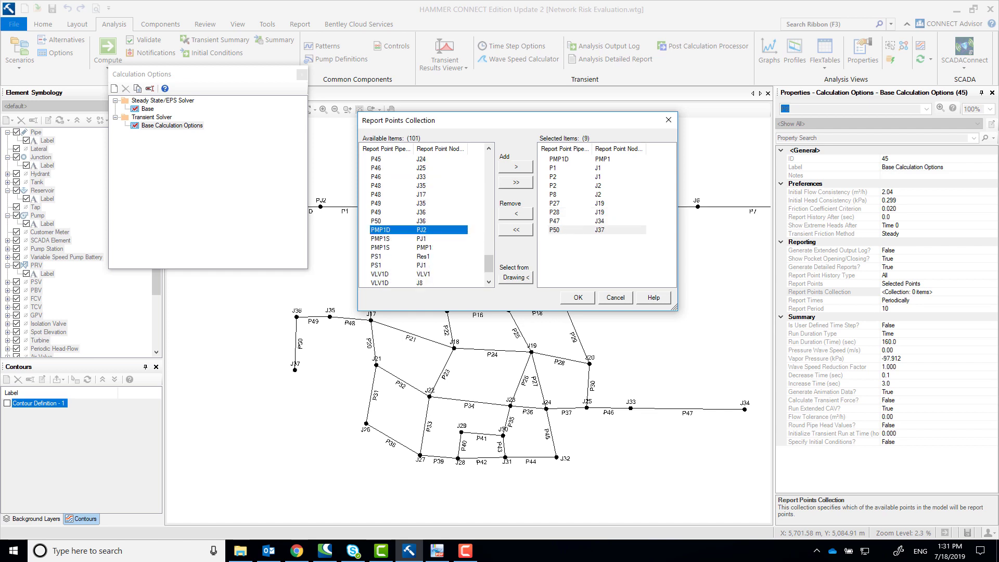
- Confirm the nine report points and compute the network's initial conditions
{"action": "left_click", "coordinate": [579, 298]}
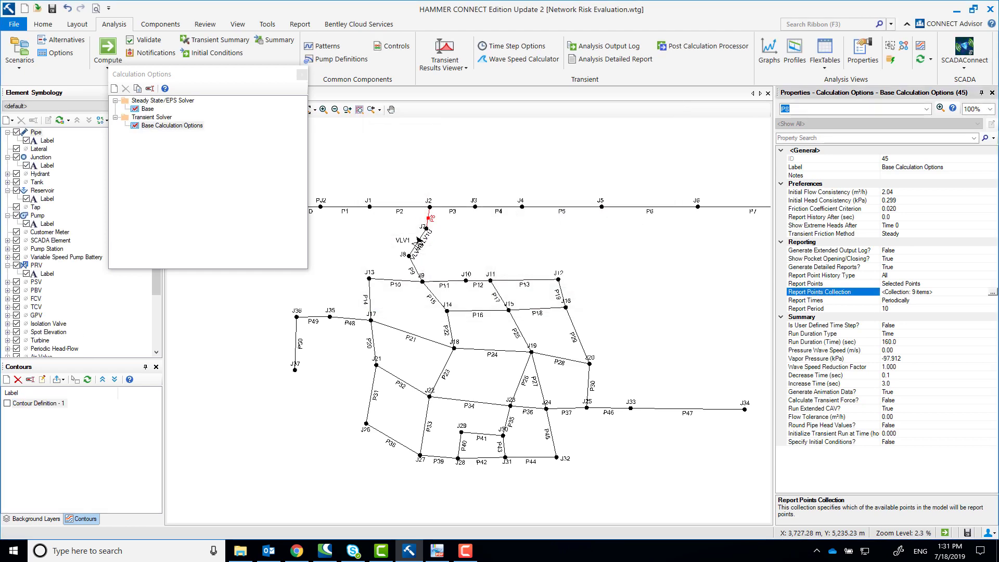
{"action": "left_click", "coordinate": [936, 301]}
{"action": "left_click", "coordinate": [917, 309]}
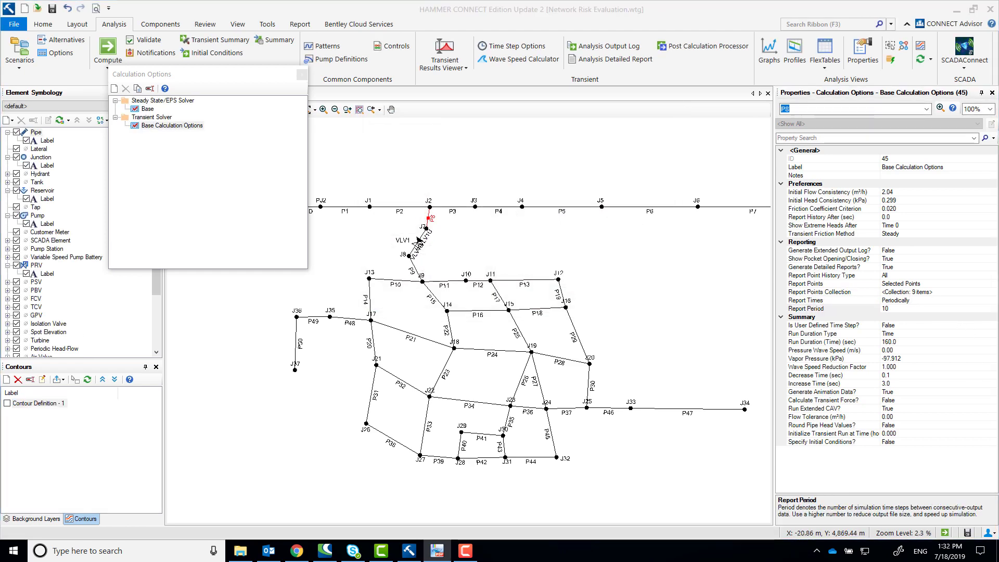
{"action": "left_click", "coordinate": [302, 74]}
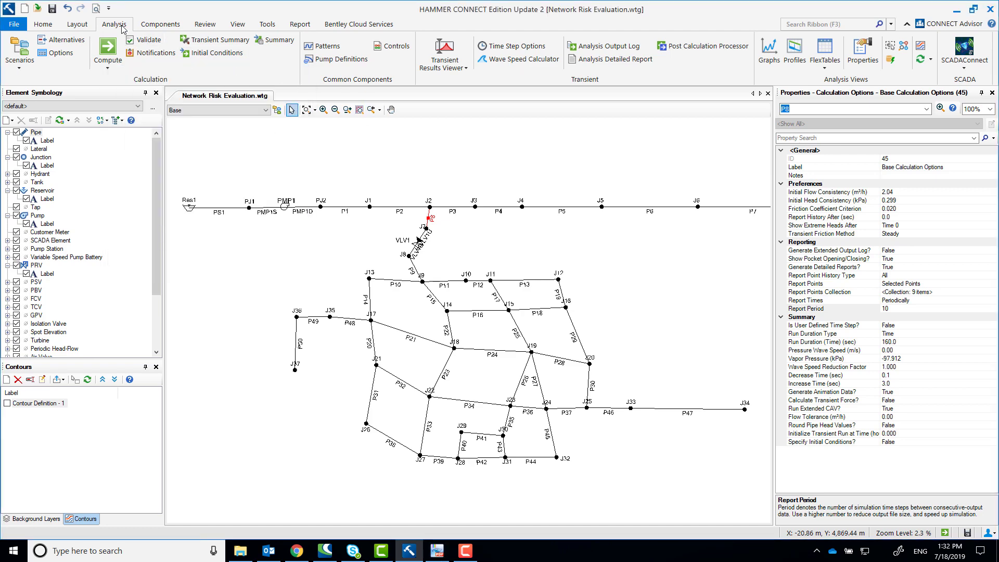
{"action": "left_click", "coordinate": [209, 54]}
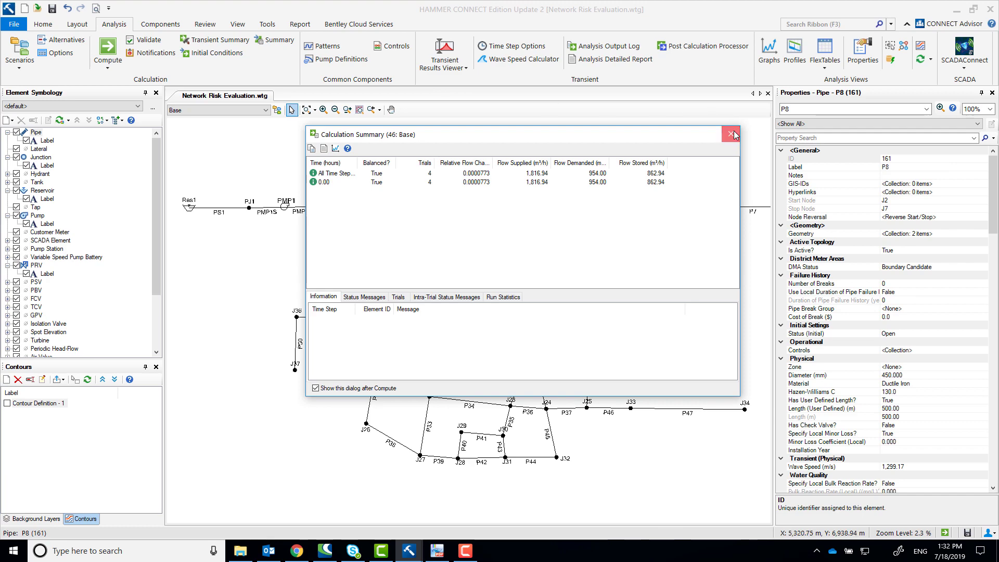
{"action": "left_click", "coordinate": [731, 133]}
- Run the transient analysis and sort extreme pressures and heads by ascending Upsurge Ratio
{"action": "key", "text": "F9"}
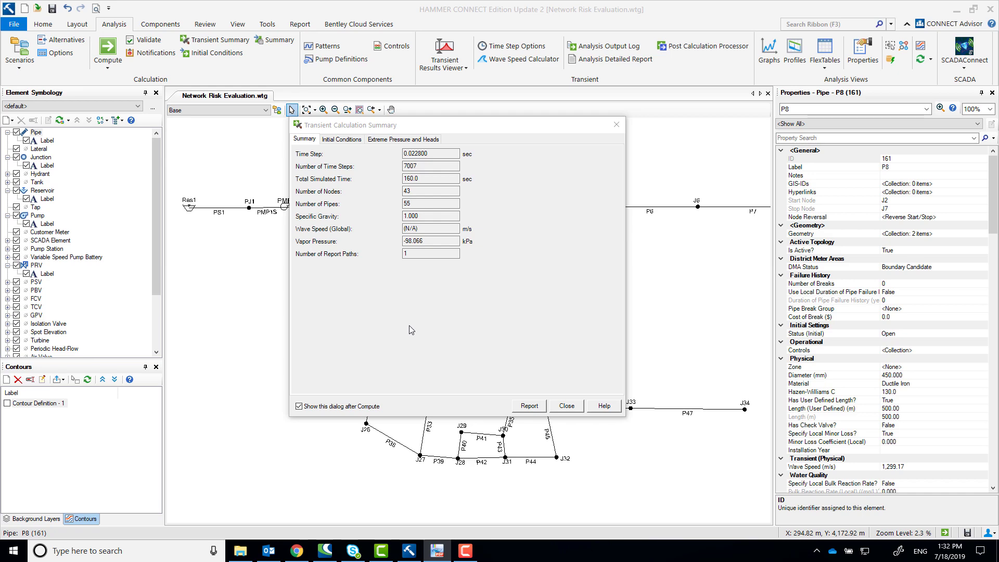
{"action": "left_click", "coordinate": [404, 139]}
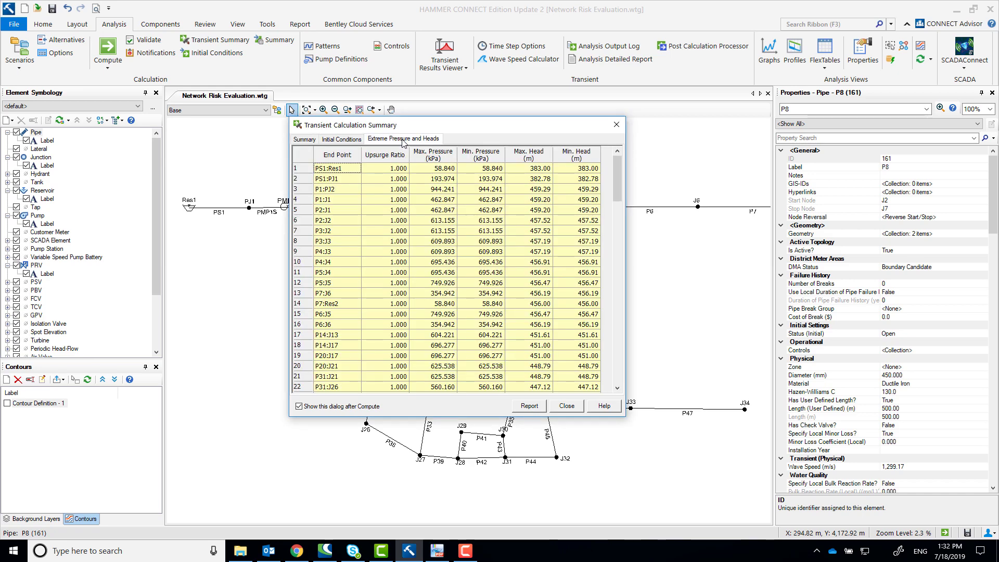
{"action": "right_click", "coordinate": [398, 157]}
{"action": "mouse_move", "coordinate": [411, 178]}
{"action": "left_click", "coordinate": [556, 183]}
{"action": "left_click_drag", "start_coordinate": [617, 177], "coordinate": [605, 137]}
- Open the Profiles list, highlight Path1's route, and dock the Profiles panel
{"action": "left_click", "coordinate": [570, 404]}
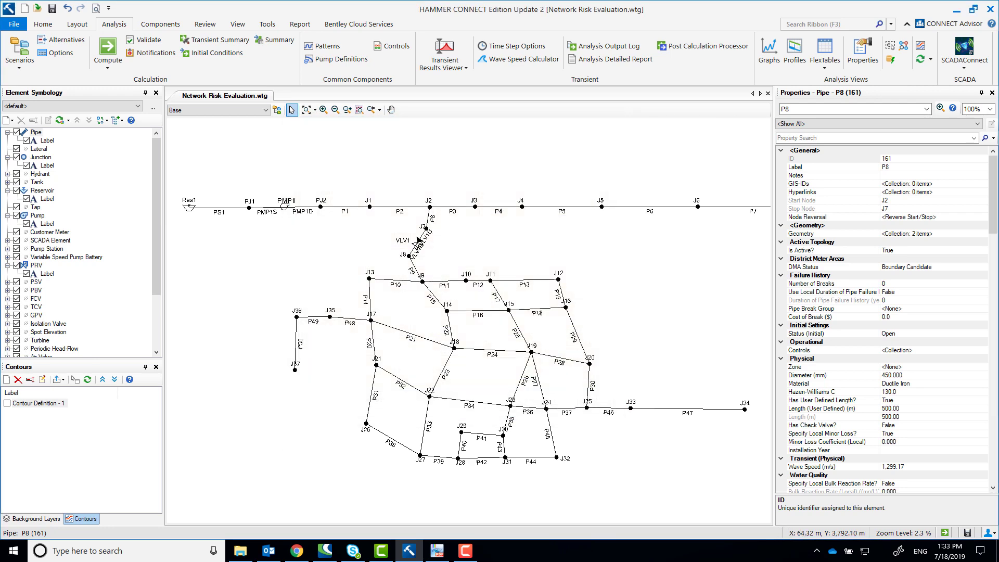
{"action": "left_click", "coordinate": [239, 25]}
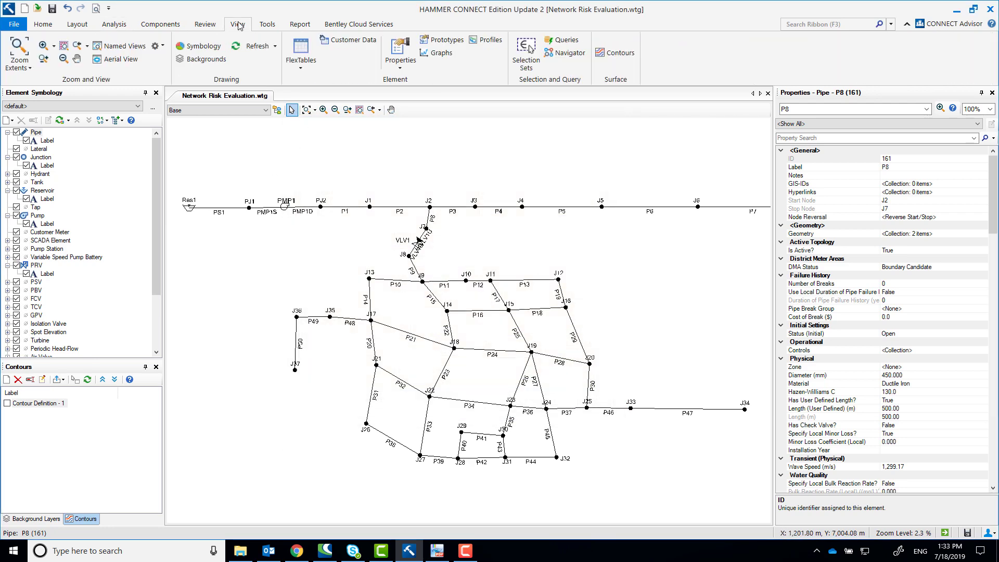
{"action": "left_click", "coordinate": [474, 41]}
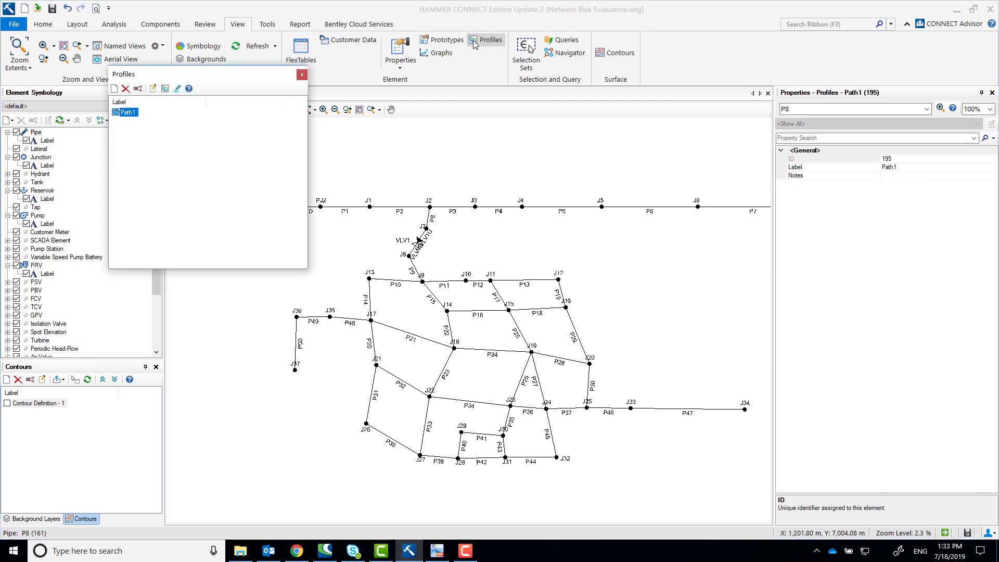
{"action": "left_click", "coordinate": [177, 88]}
{"action": "left_click_drag", "start_coordinate": [156, 74], "coordinate": [152, 222]}
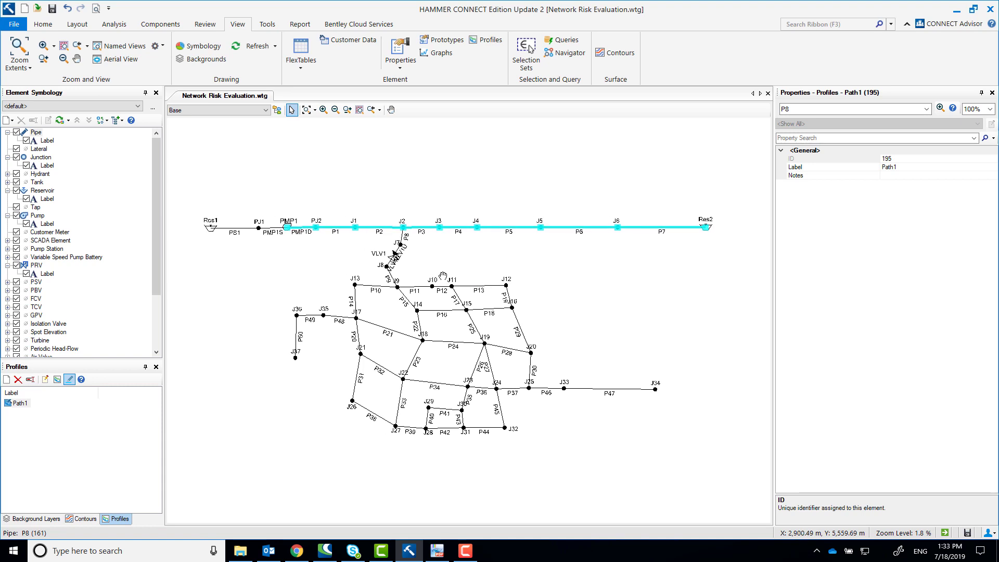
- View Path1's hydraulic grade and elevation profile from PMP1 to Res2, then close it
{"action": "left_click_drag", "start_coordinate": [442, 275], "coordinate": [451, 271]}
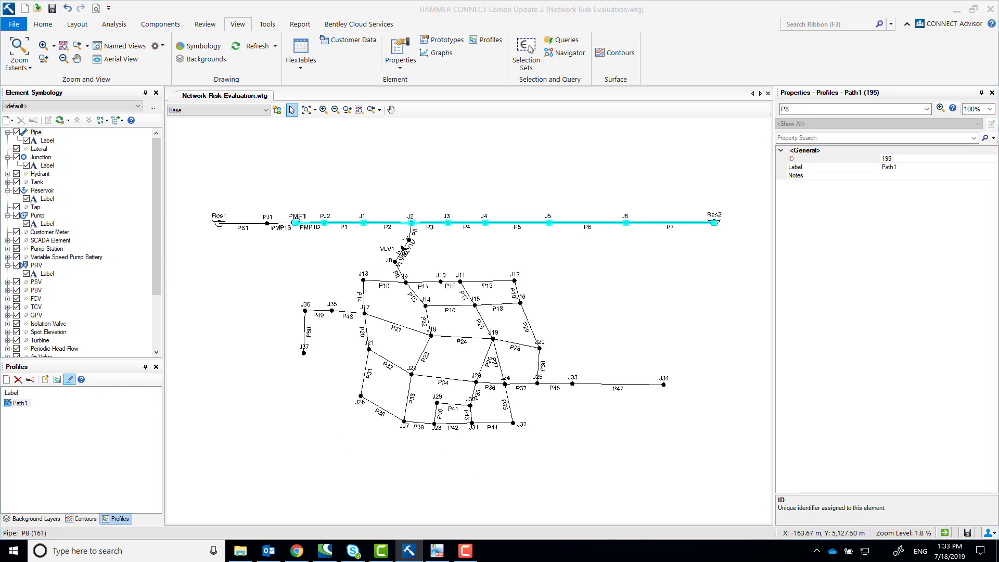
{"action": "left_click", "coordinate": [69, 380]}
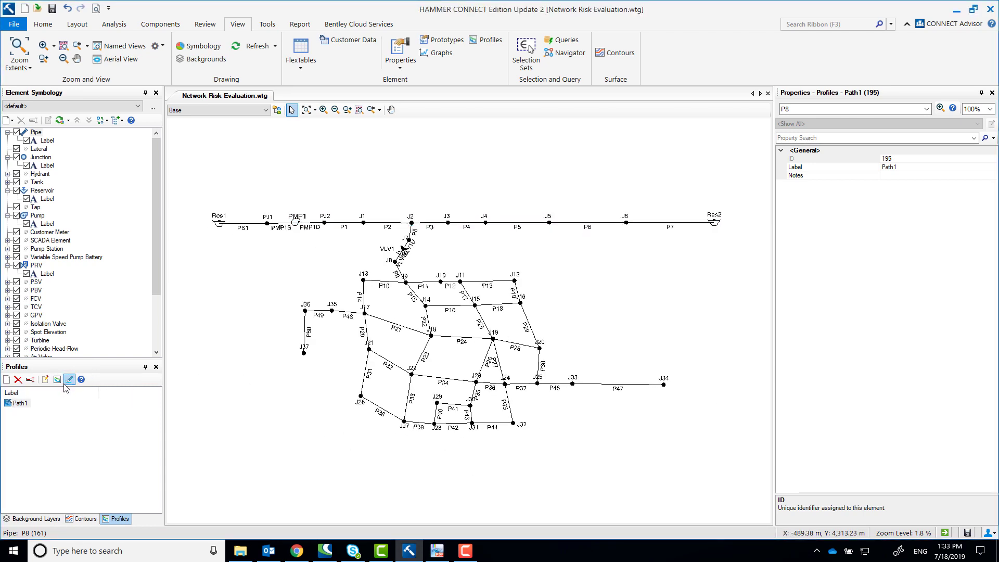
{"action": "double_click", "coordinate": [17, 401]}
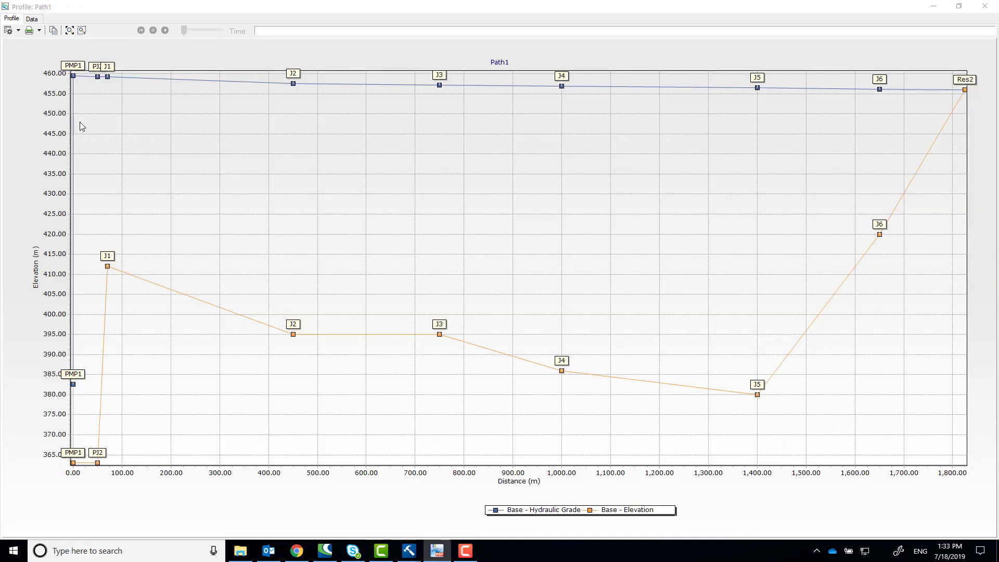
{"action": "left_click", "coordinate": [987, 9]}
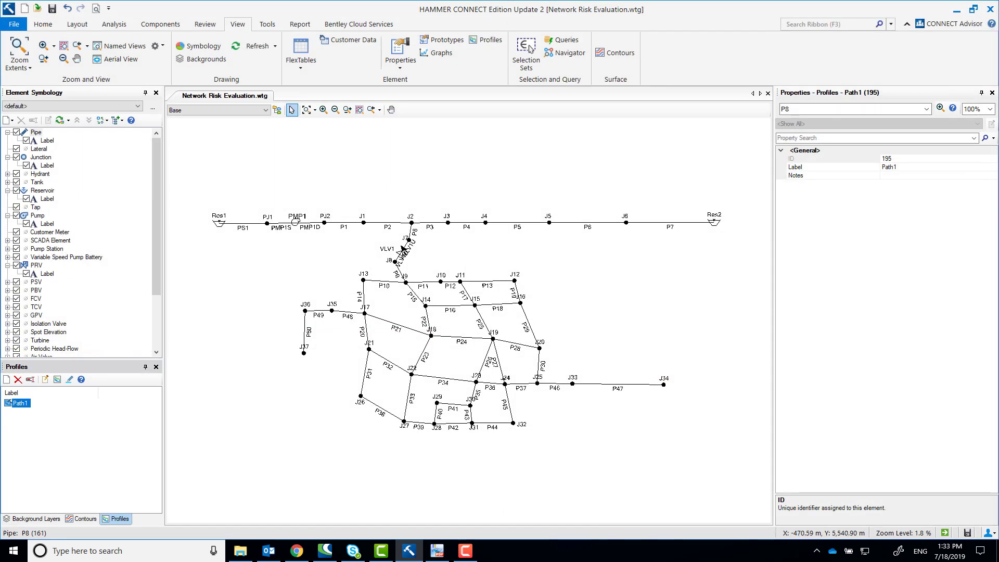
- Create a new profile picked from the drawing, running from PMP1 through J9 to J37
{"action": "right_click", "coordinate": [24, 407]}
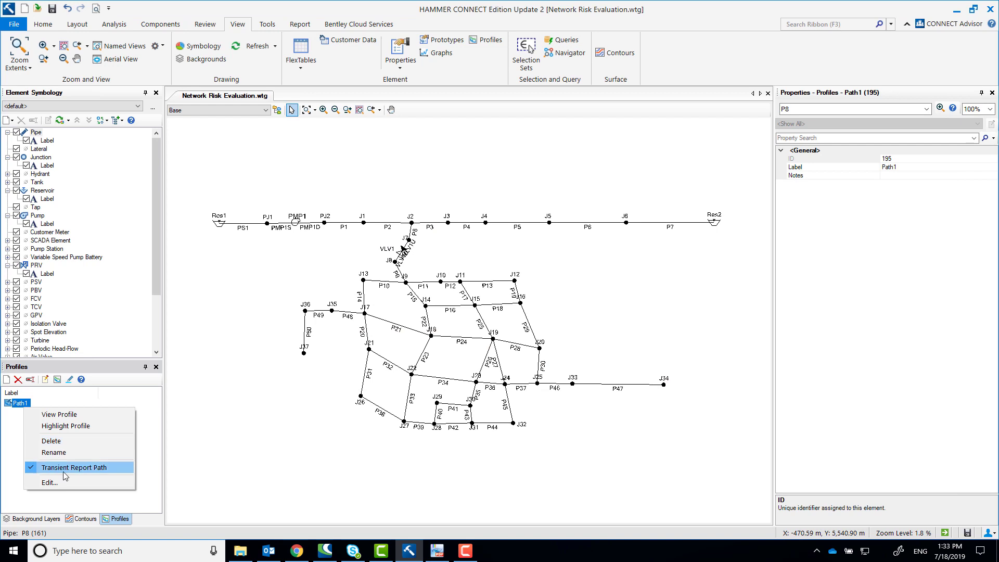
{"action": "left_click", "coordinate": [12, 420]}
{"action": "left_click", "coordinate": [6, 379]}
{"action": "left_click", "coordinate": [523, 124]}
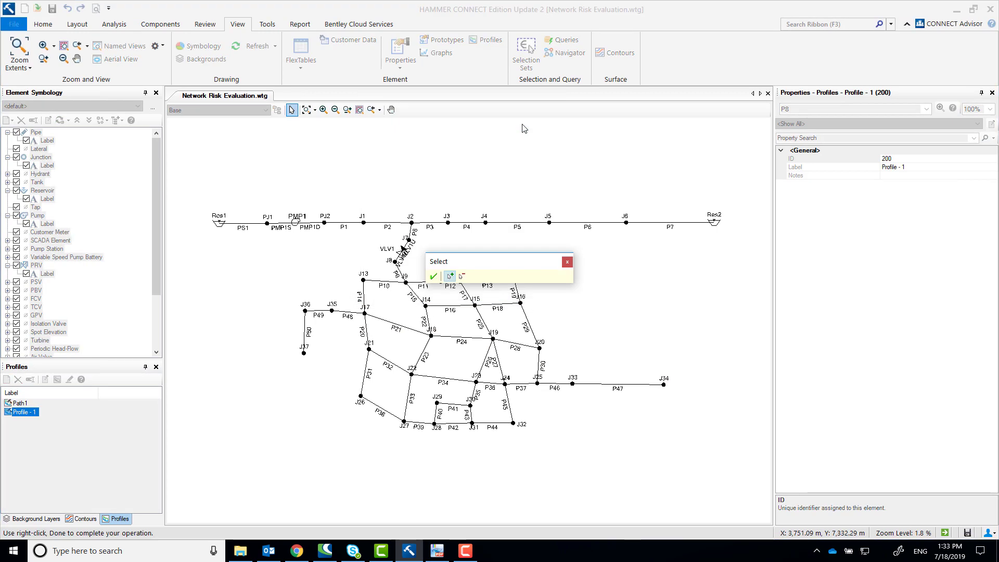
{"action": "left_click", "coordinate": [295, 223]}
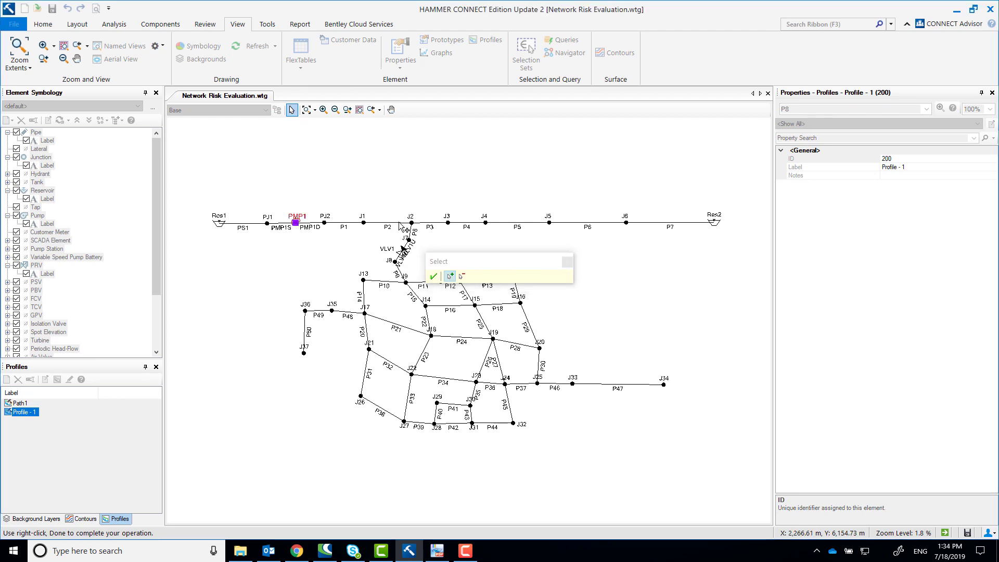
{"action": "left_click", "coordinate": [405, 282]}
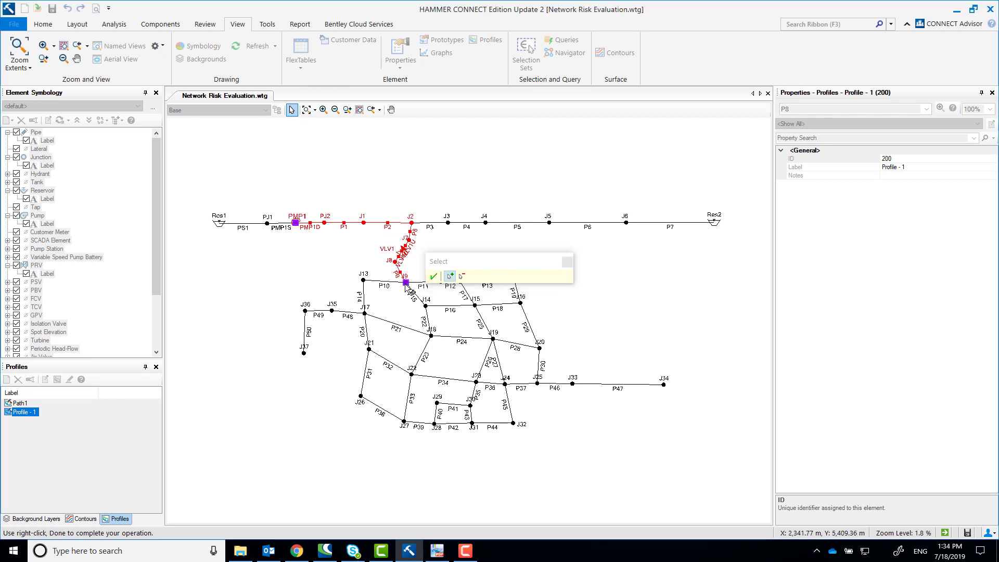
{"action": "left_click_drag", "start_coordinate": [480, 261], "coordinate": [655, 229]}
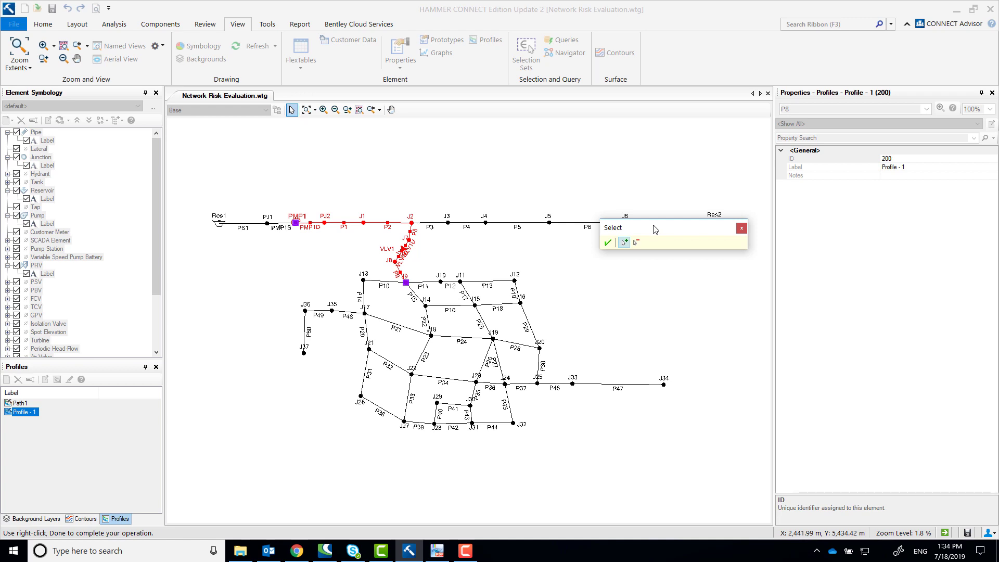
{"action": "left_click", "coordinate": [304, 353]}
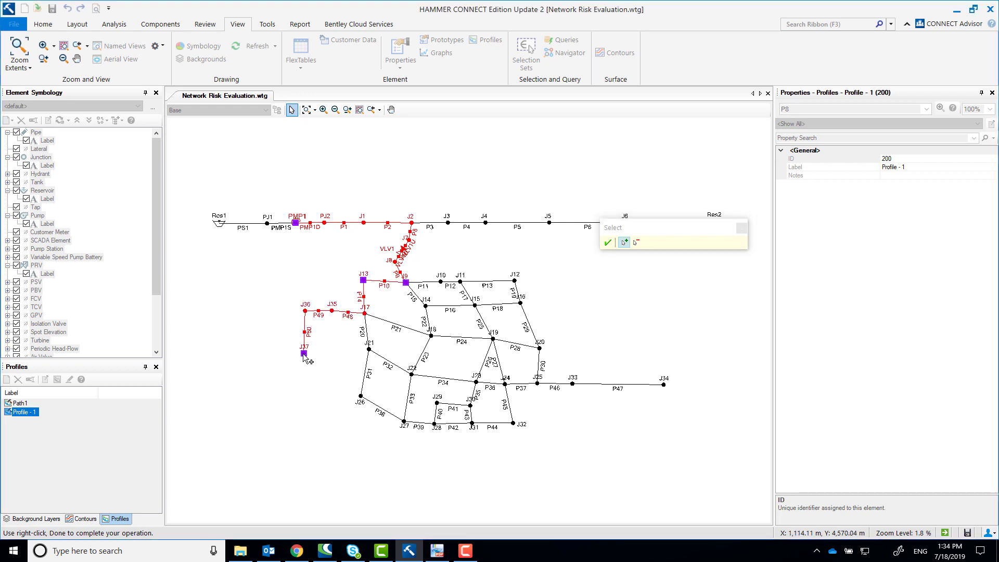
{"action": "left_click", "coordinate": [608, 242]}
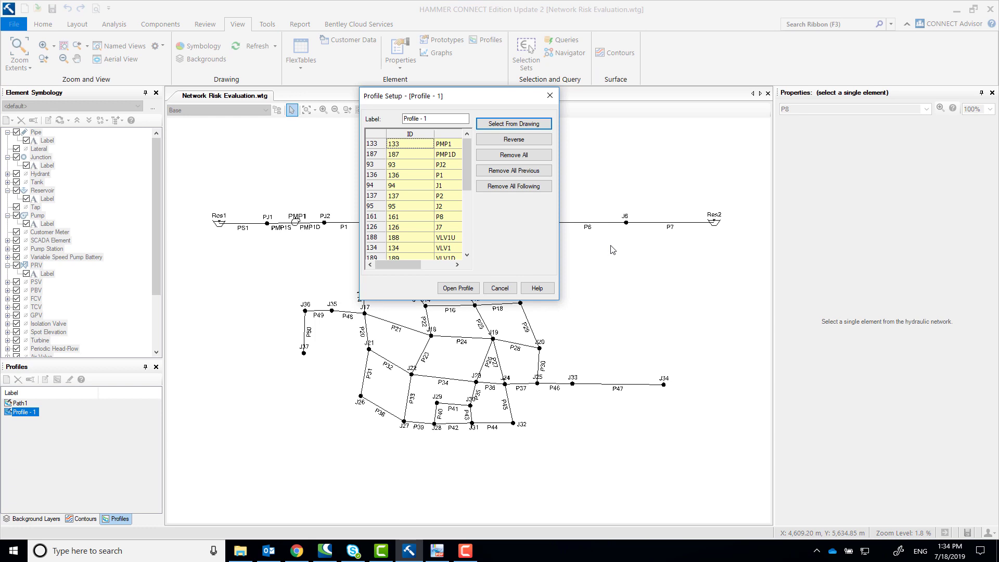
- Review the new profile's graph using default series options, then close it
{"action": "left_click", "coordinate": [468, 287]}
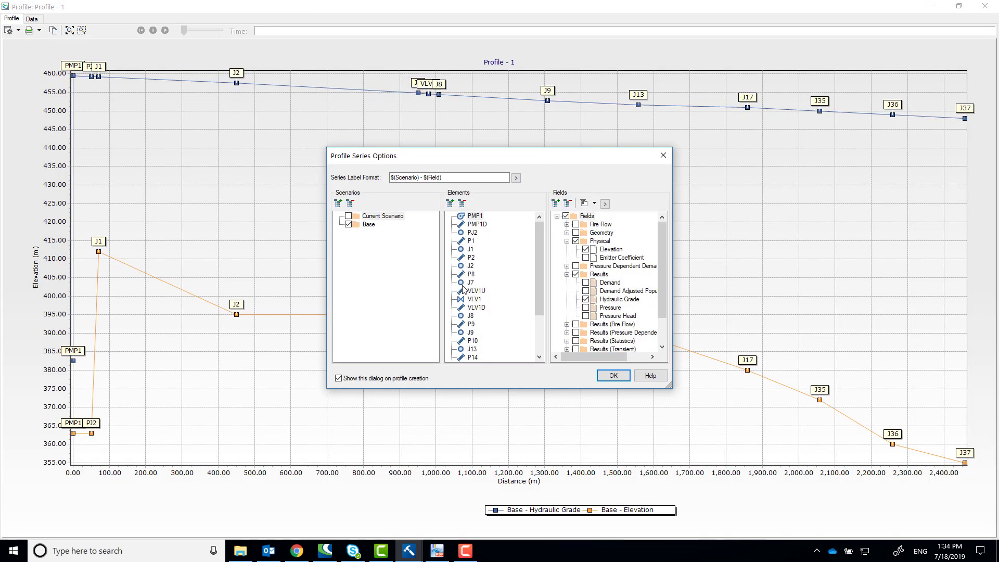
{"action": "left_click", "coordinate": [603, 379]}
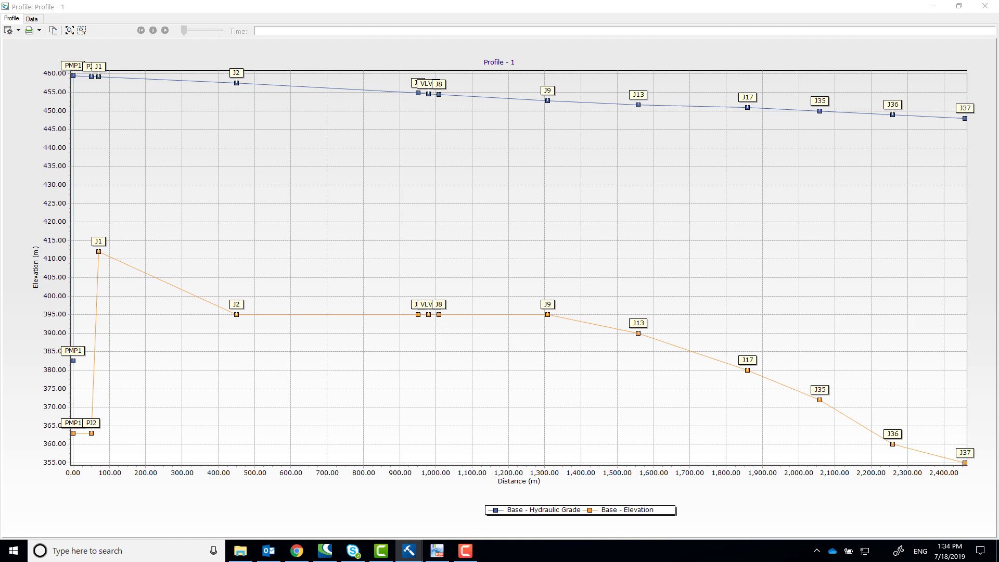
{"action": "left_click", "coordinate": [985, 6]}
- Name the previous profile Path 2, then pick a new route PMP1–J9–J18–J20–J25–J34
{"action": "type", "text": "Path 2"}
{"action": "key", "text": "Return"}
{"action": "left_click", "coordinate": [6, 379]}
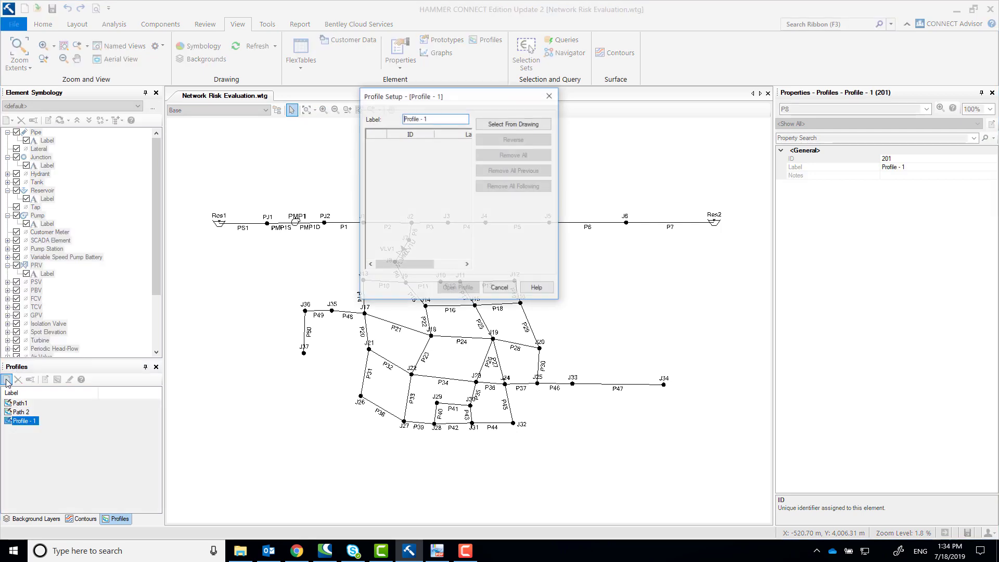
{"action": "left_click", "coordinate": [537, 127]}
{"action": "left_click", "coordinate": [296, 222]}
{"action": "left_click", "coordinate": [405, 283]}
{"action": "left_click_drag", "start_coordinate": [480, 264], "coordinate": [630, 250]}
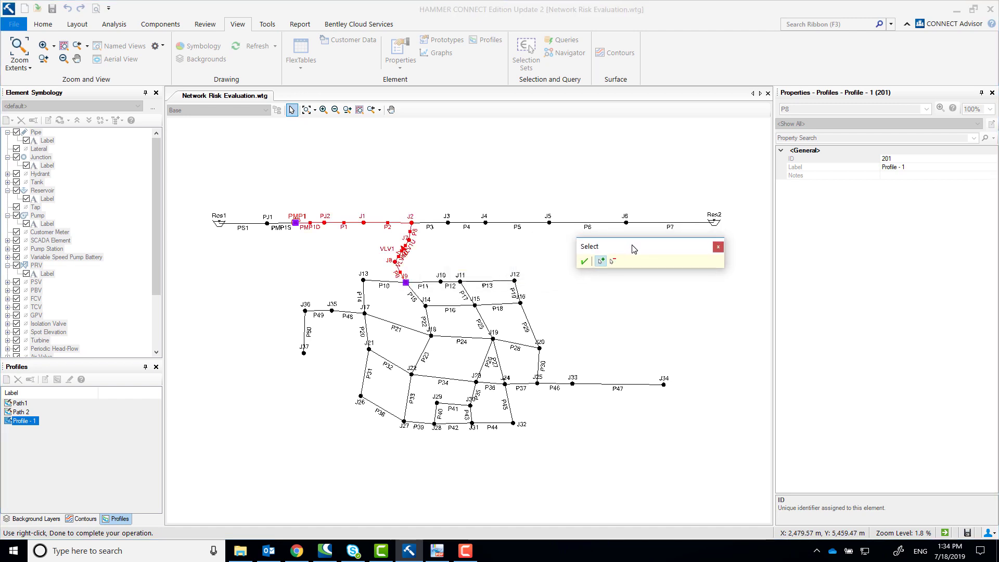
{"action": "left_click", "coordinate": [431, 335]}
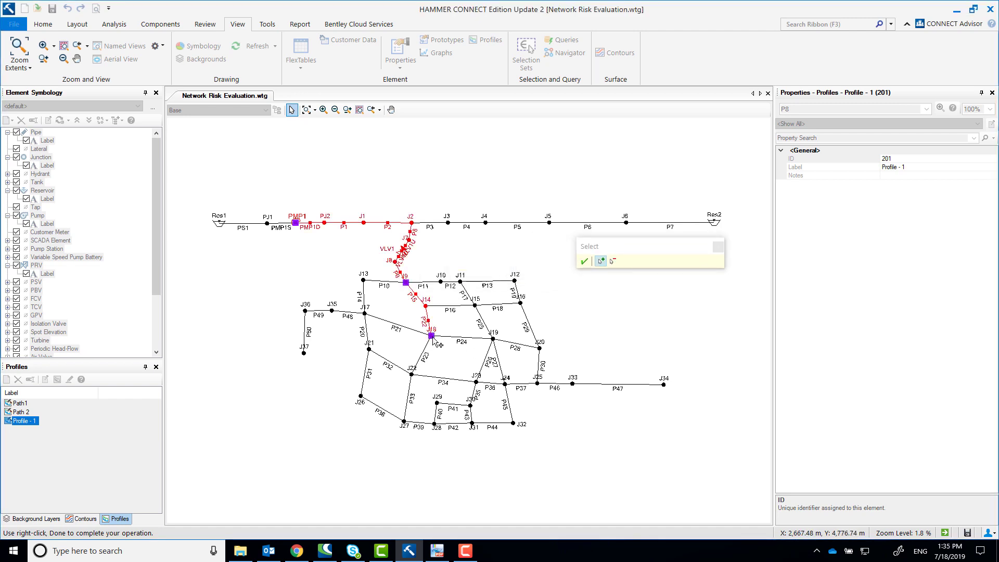
{"action": "left_click", "coordinate": [540, 348]}
{"action": "left_click", "coordinate": [537, 383]}
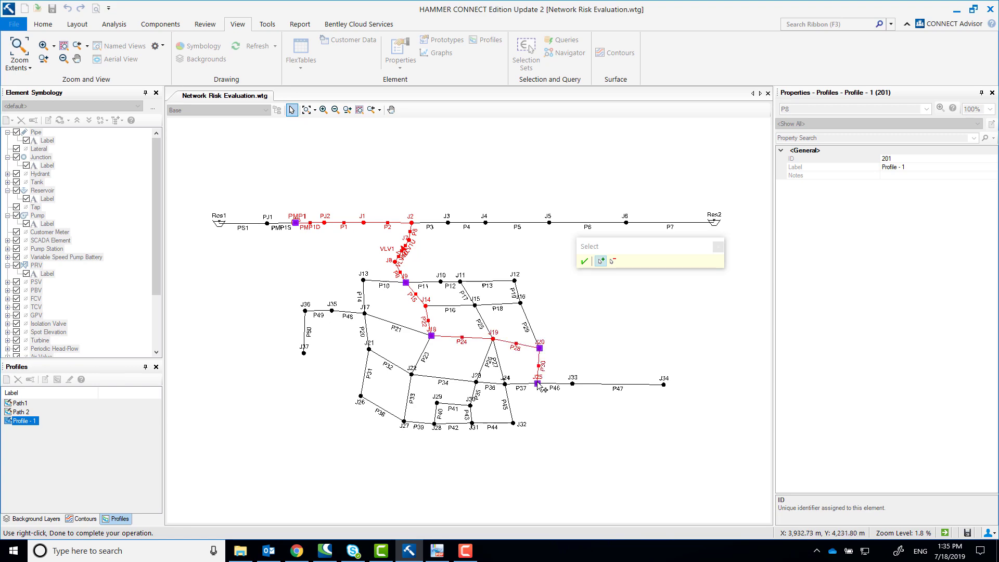
{"action": "left_click", "coordinate": [663, 384]}
{"action": "left_click", "coordinate": [584, 261]}
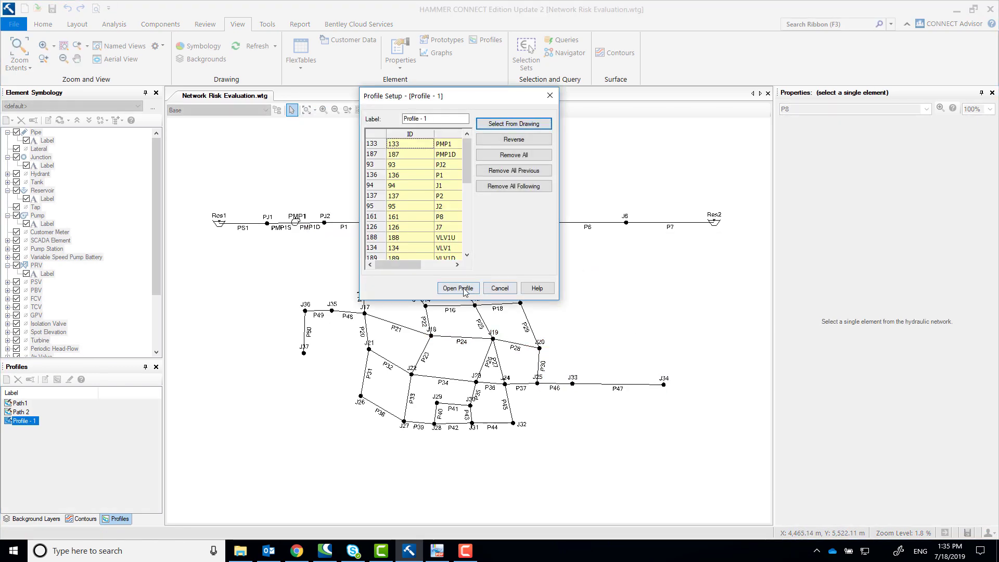
- View the new profile's graph with default series options, then rename it Path 3
{"action": "left_click", "coordinate": [458, 288]}
{"action": "left_click", "coordinate": [613, 375]}
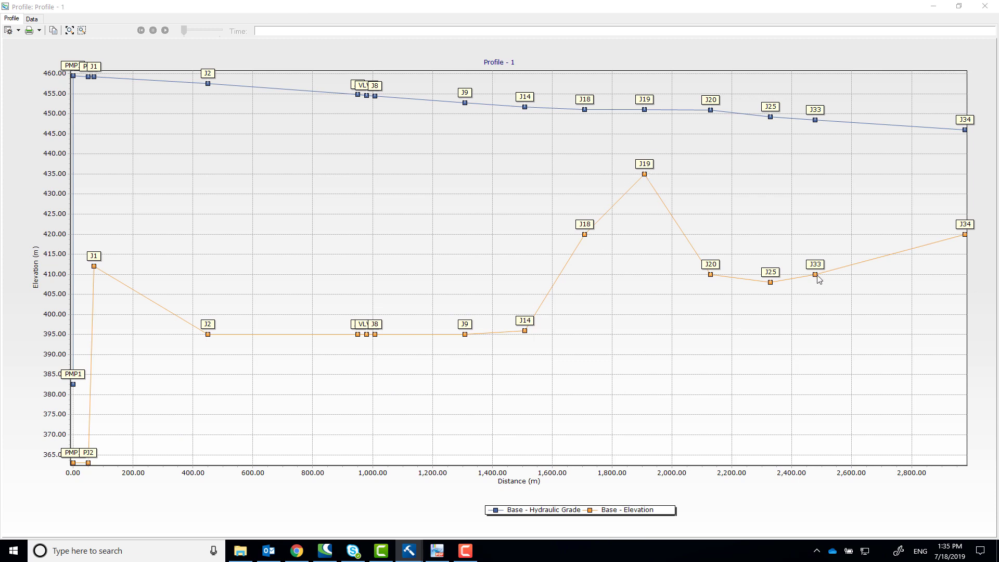
{"action": "left_click", "coordinate": [984, 5]}
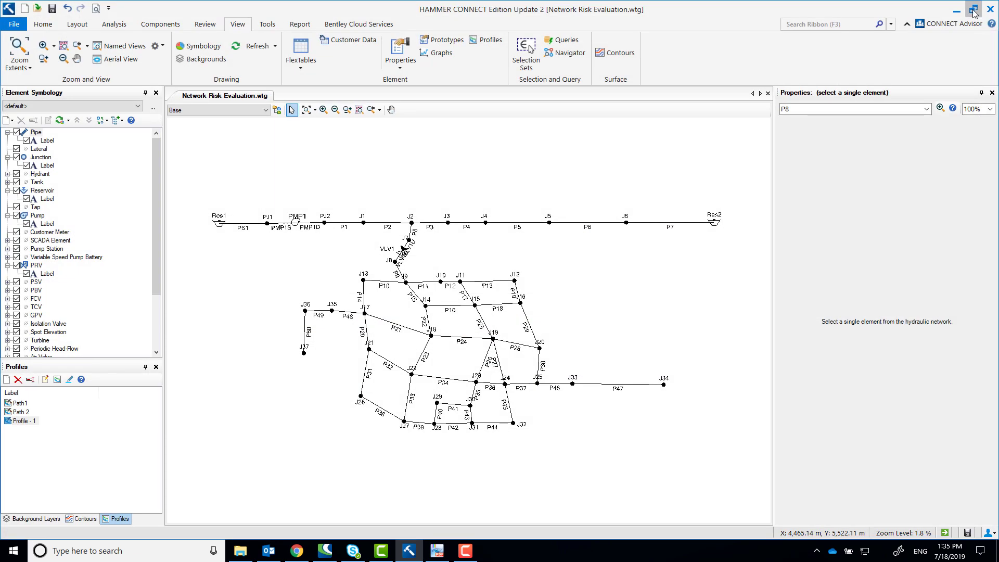
{"action": "left_click", "coordinate": [32, 421]}
{"action": "left_click", "coordinate": [28, 421]}
{"action": "type", "text": "Path 3"}
{"action": "key", "text": "Return"}
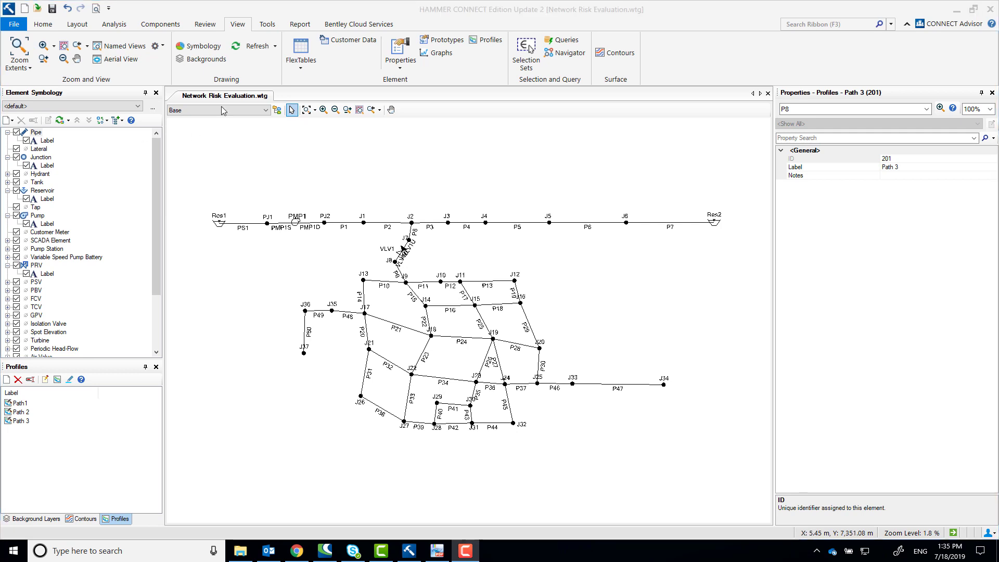
- In Alternatives, add a child Active Topology alternative named Existing System under Base-Active Topology
{"action": "left_click", "coordinate": [113, 23]}
{"action": "left_click", "coordinate": [77, 41]}
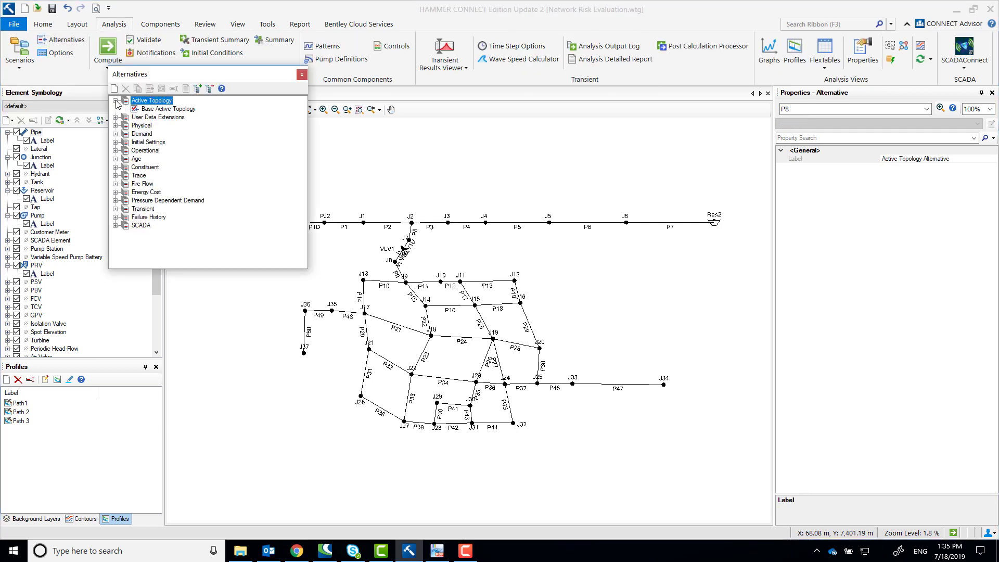
{"action": "right_click", "coordinate": [177, 109]}
{"action": "left_click", "coordinate": [206, 117]}
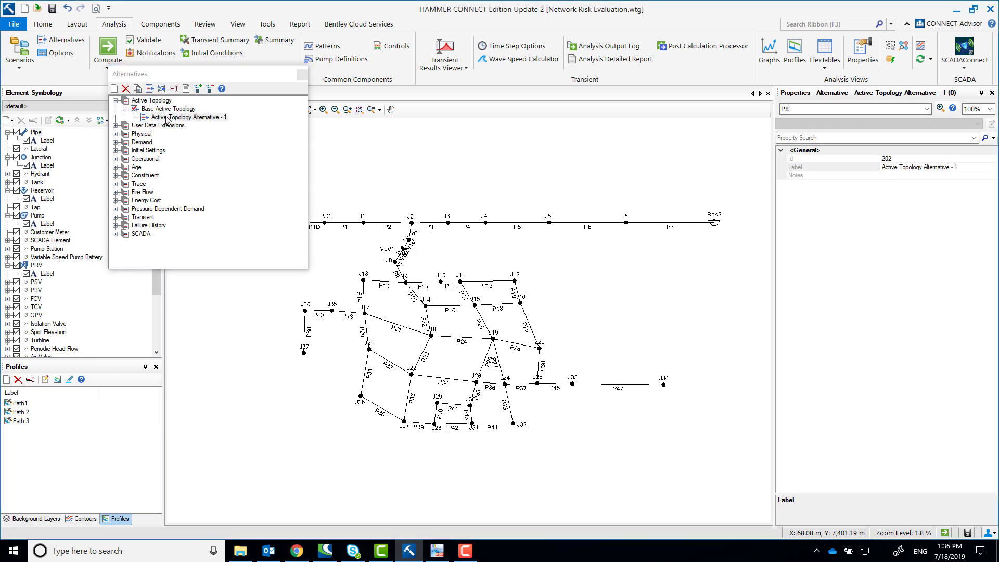
{"action": "left_click", "coordinate": [166, 117]}
{"action": "type", "text": "Exis"}
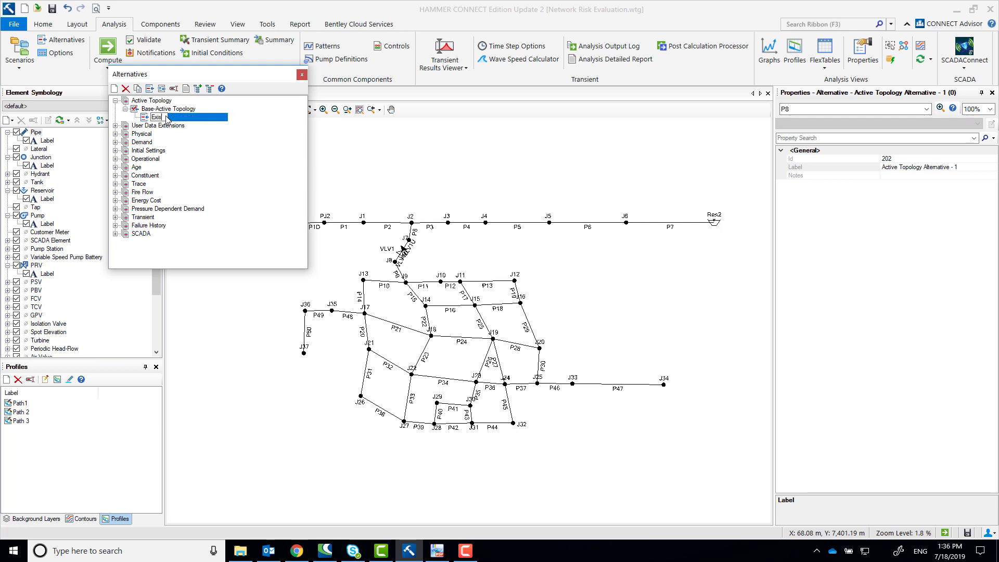
{"action": "type", "text": "ting System"}
{"action": "key", "text": "Return"}
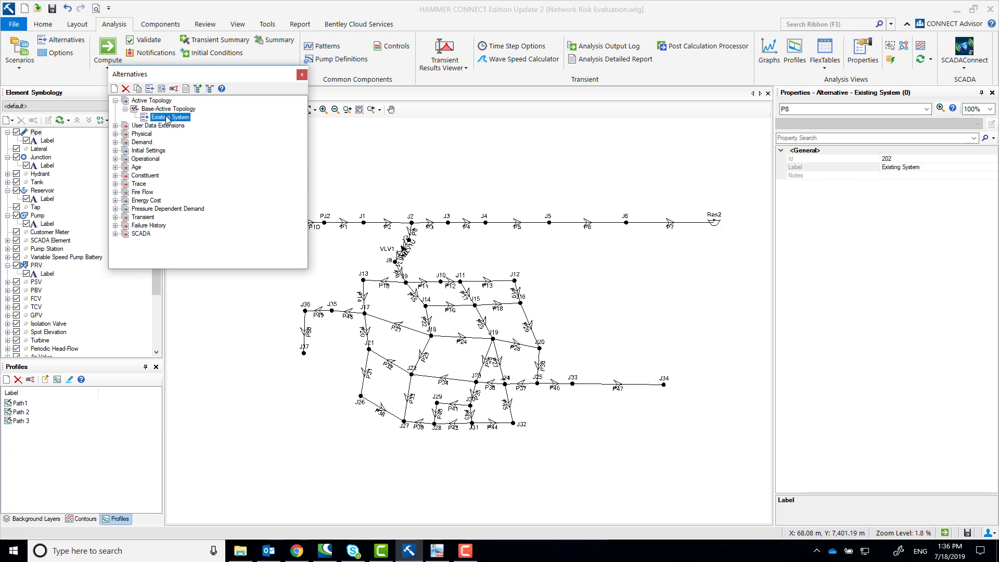
{"action": "key", "text": "alt+Tab"}
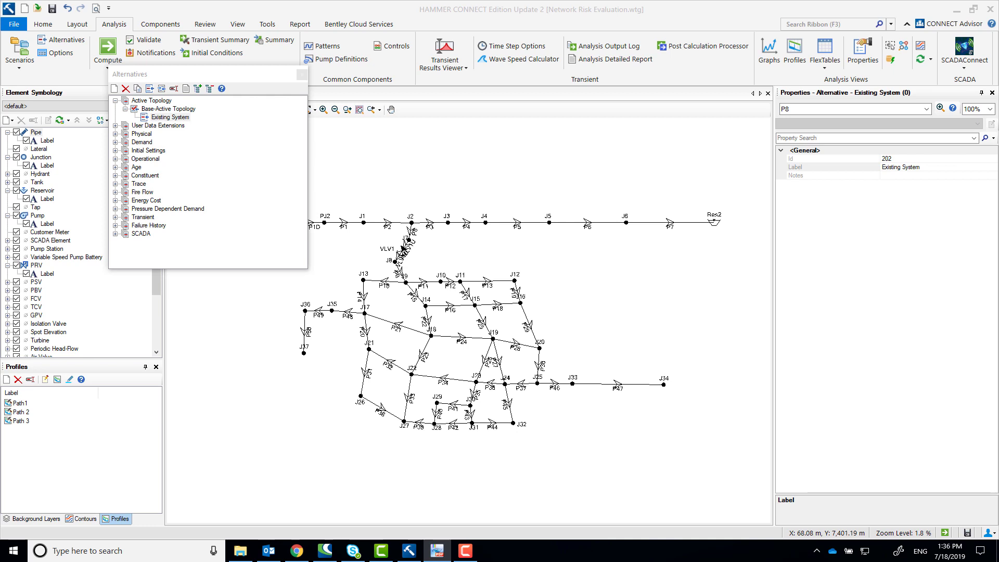
- Add a child scenario under Base named Existing System
{"action": "left_click", "coordinate": [24, 53]}
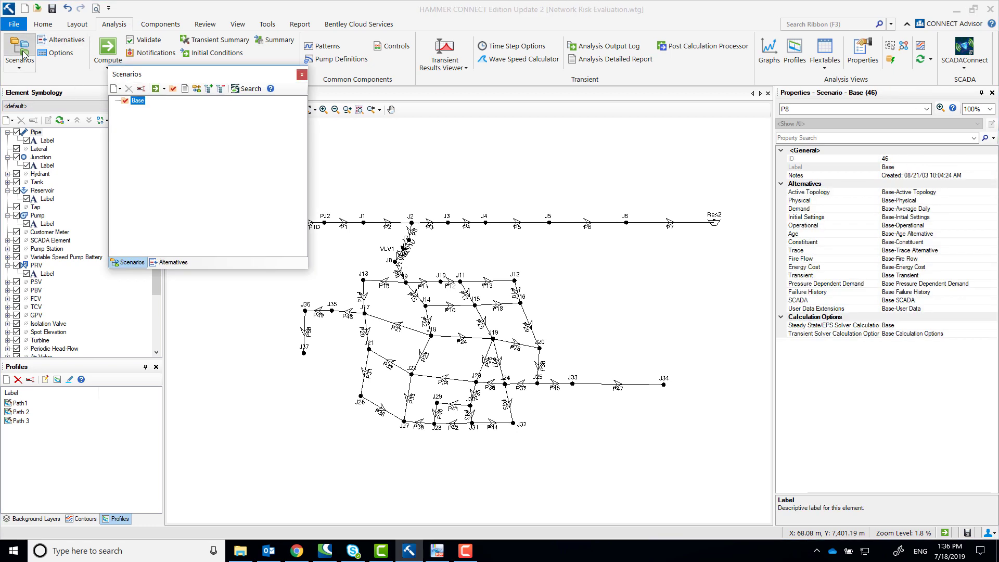
{"action": "right_click", "coordinate": [142, 100]}
{"action": "mouse_move", "coordinate": [156, 132]}
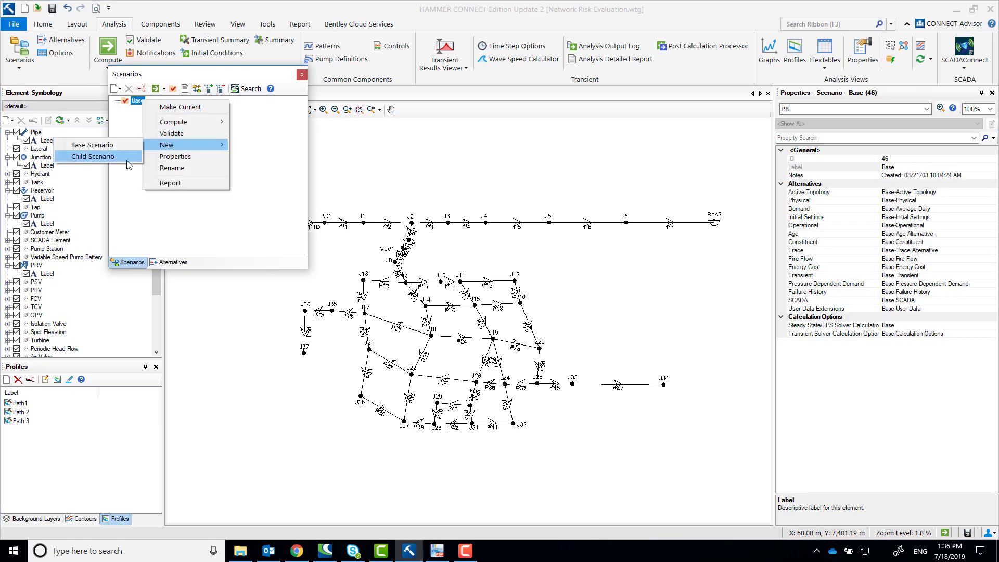
{"action": "left_click", "coordinate": [127, 160]}
{"action": "type", "text": "Existing S"}
{"action": "key", "text": "Return"}
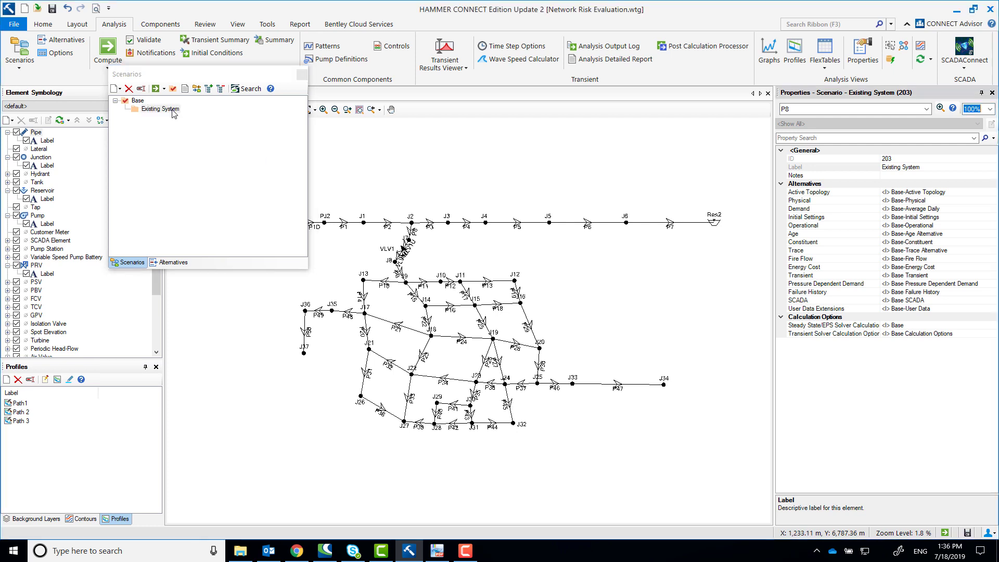
- Set the scenario's Active Topology to Existing System and close the Scenarios manager
{"action": "left_click", "coordinate": [995, 192]}
{"action": "left_click", "coordinate": [995, 193]}
{"action": "left_click", "coordinate": [927, 219]}
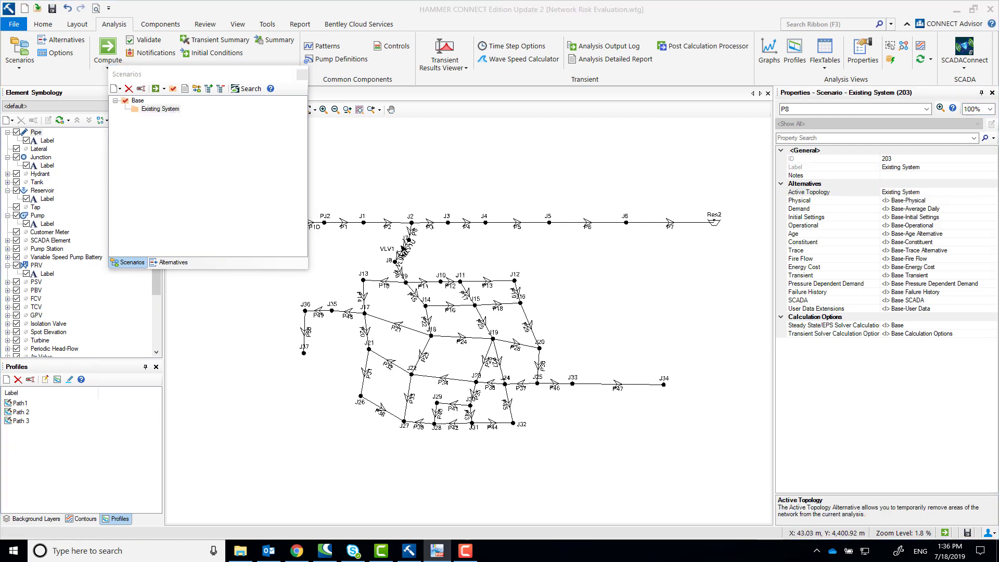
{"action": "left_click", "coordinate": [137, 101]}
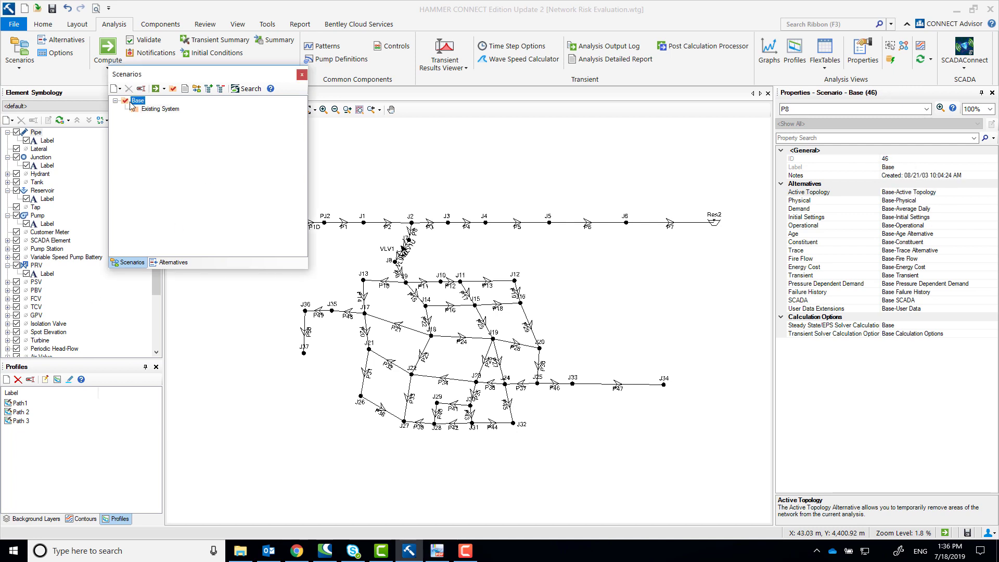
{"action": "left_click", "coordinate": [302, 75]}
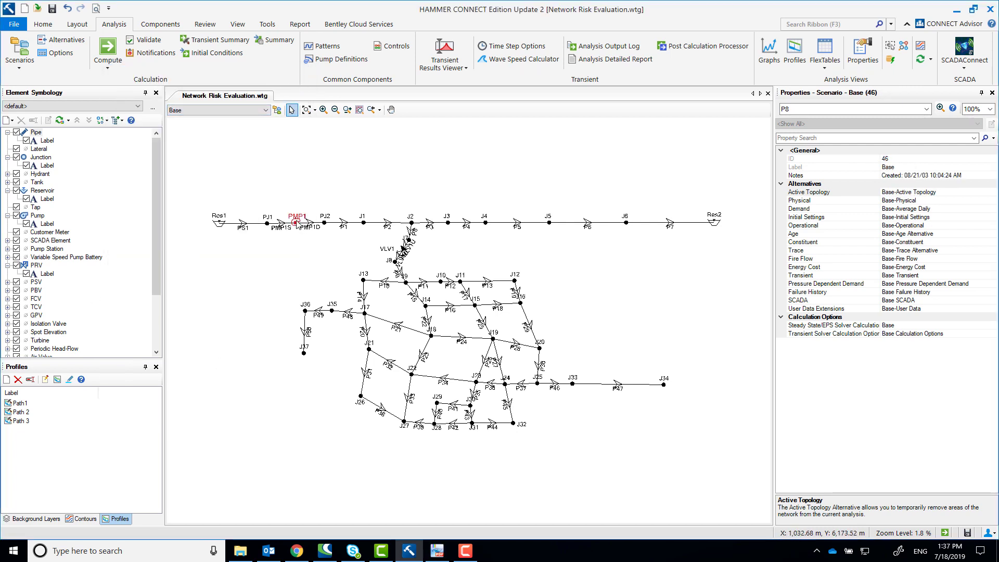
- Set pump PMP1's transient type to Variable Speed/Torque with a 575 mm pump valve diameter
{"action": "left_click", "coordinate": [296, 224]}
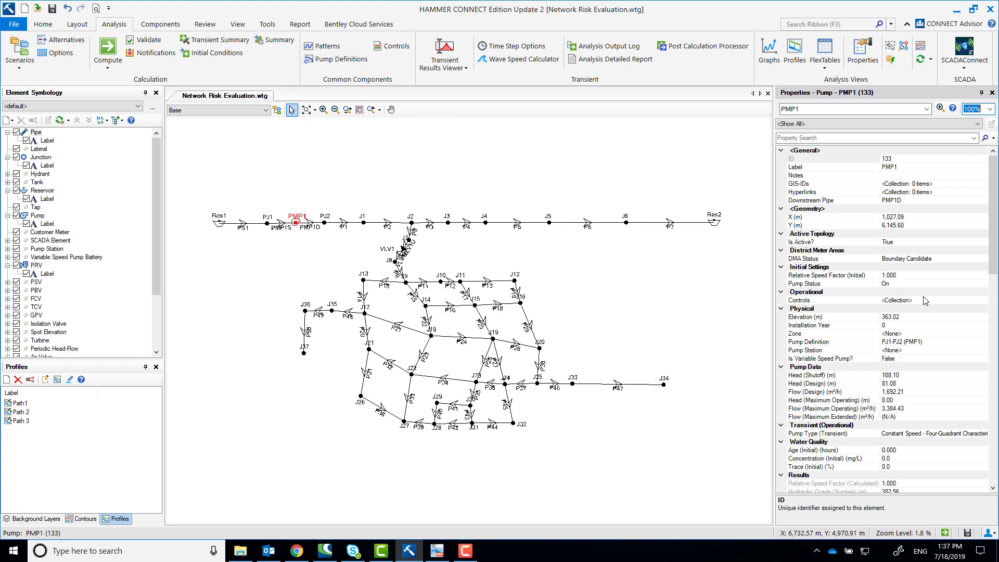
{"action": "left_click", "coordinate": [931, 433]}
{"action": "left_click", "coordinate": [983, 434]}
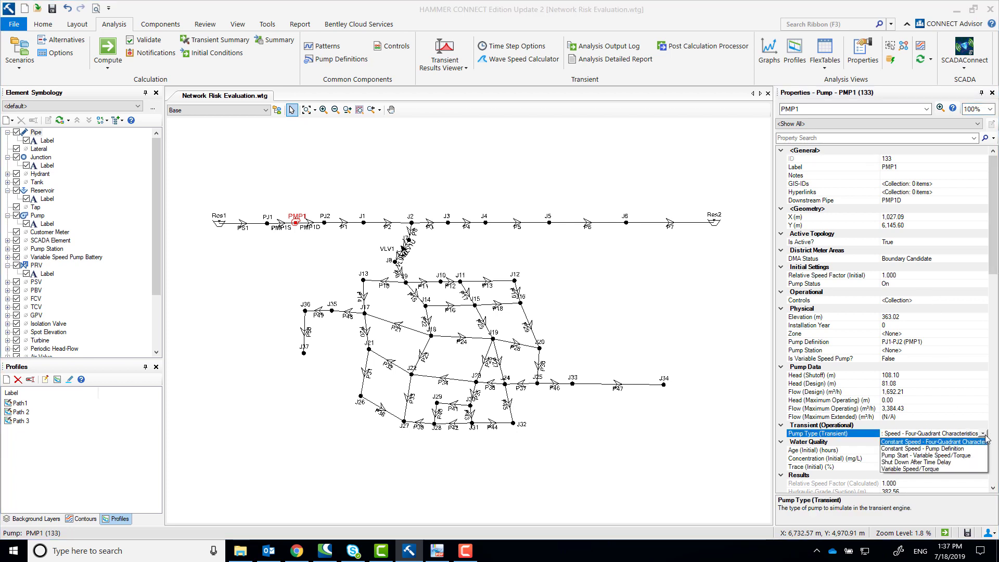
{"action": "left_click", "coordinate": [926, 469]}
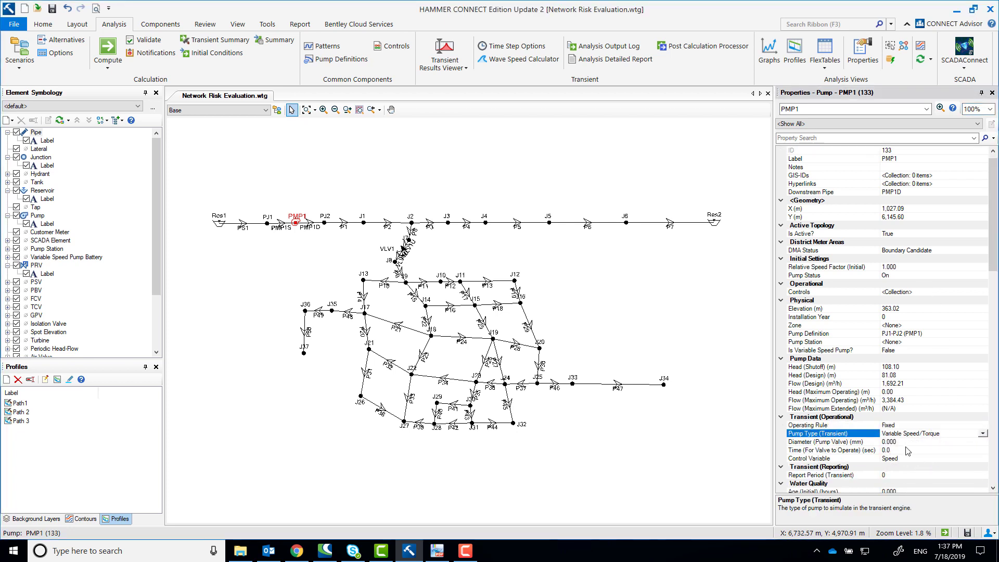
{"action": "left_click", "coordinate": [905, 442]}
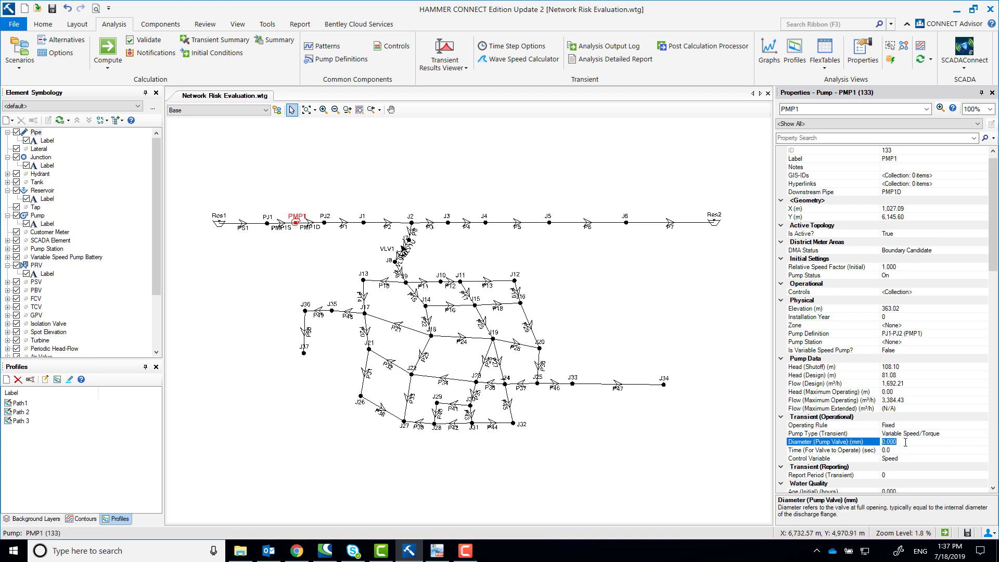
{"action": "type", "text": "575"}
{"action": "left_click", "coordinate": [913, 449]}
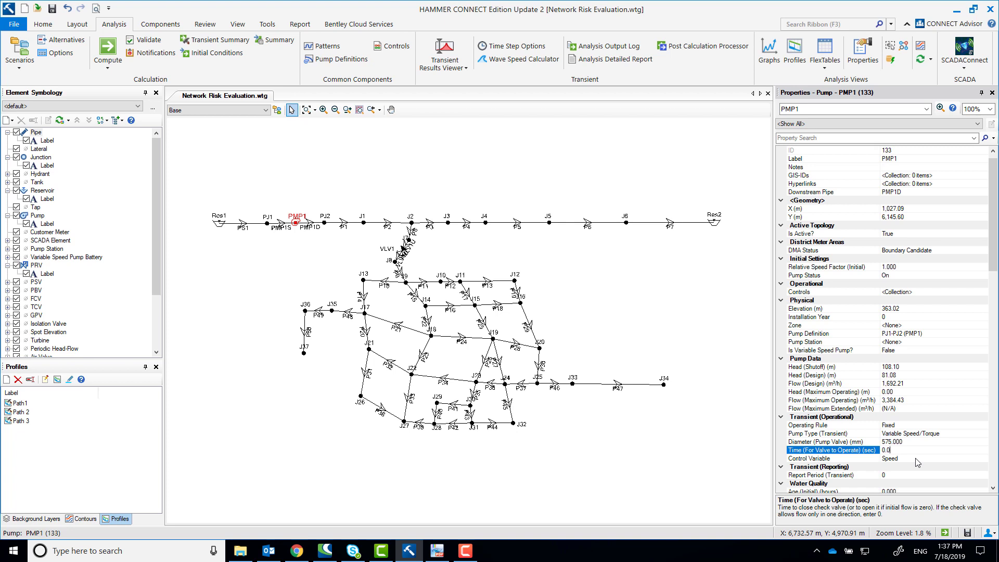
- Open the Patterns manager from PMP1's transient Operating Rule field
{"action": "left_click_drag", "start_coordinate": [992, 264], "coordinate": [993, 283]}
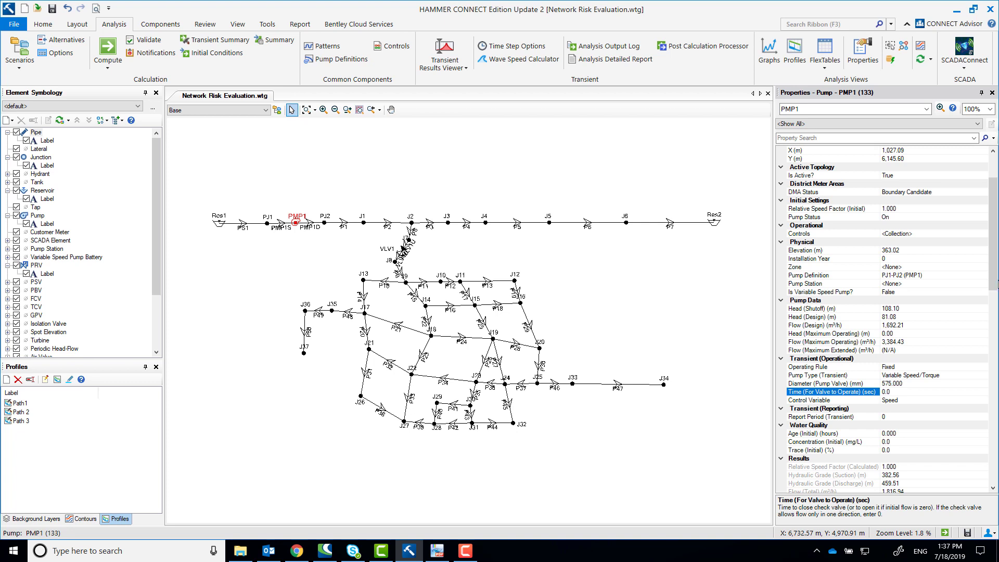
{"action": "left_click", "coordinate": [910, 366]}
{"action": "left_click", "coordinate": [900, 379]}
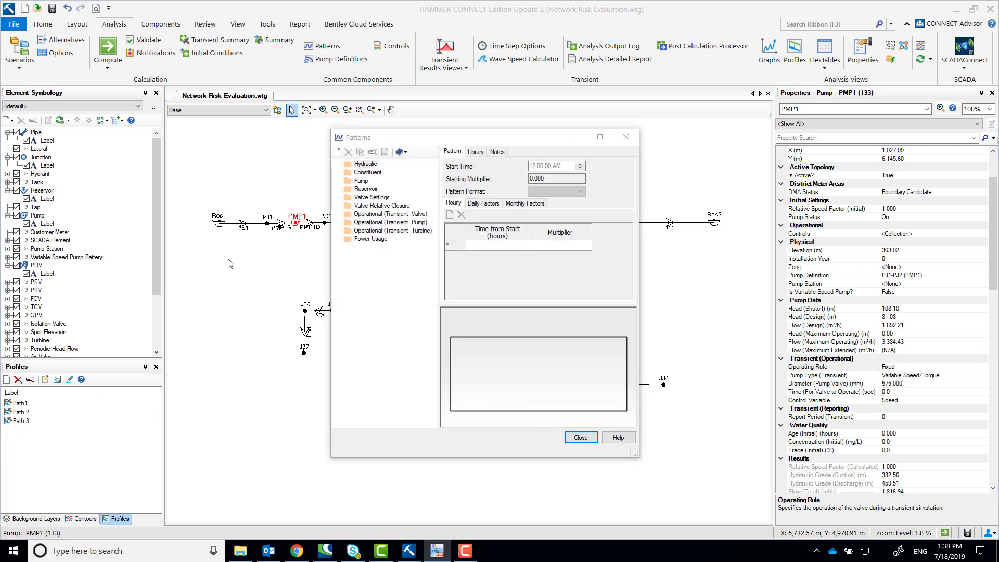
- Add a new transient pump pattern named PMP1
{"action": "left_click", "coordinate": [386, 222]}
{"action": "key", "text": "ctrl+n"}
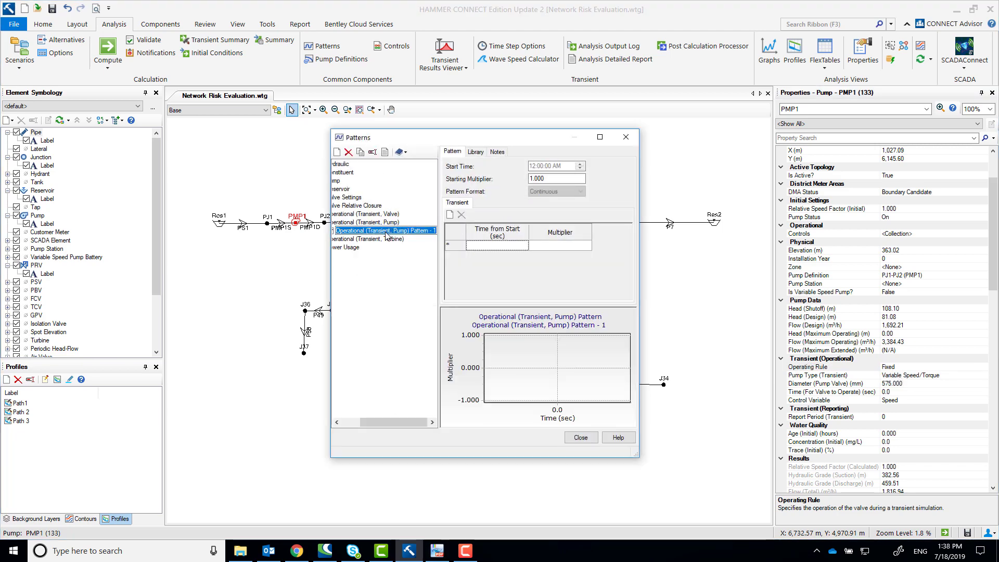
{"action": "type", "text": "PMP1"}
{"action": "left_click_drag", "start_coordinate": [329, 247], "coordinate": [214, 247]}
{"action": "mouse_move", "coordinate": [323, 276]}
{"action": "left_mouse_down"}
{"action": "mouse_move", "coordinate": [352, 270]}
{"action": "mouse_move", "coordinate": [341, 270]}
{"action": "left_mouse_up"}
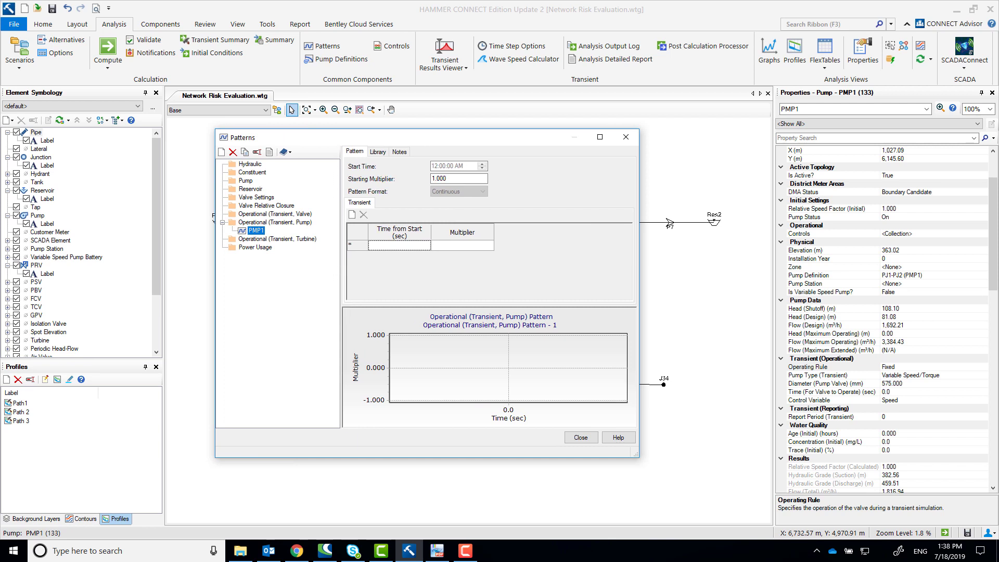
- Enter pattern times of 5, 10, 25 and 30 s
{"action": "left_click", "coordinate": [408, 245]}
{"action": "type", "text": "5"}
{"action": "key", "text": "Return"}
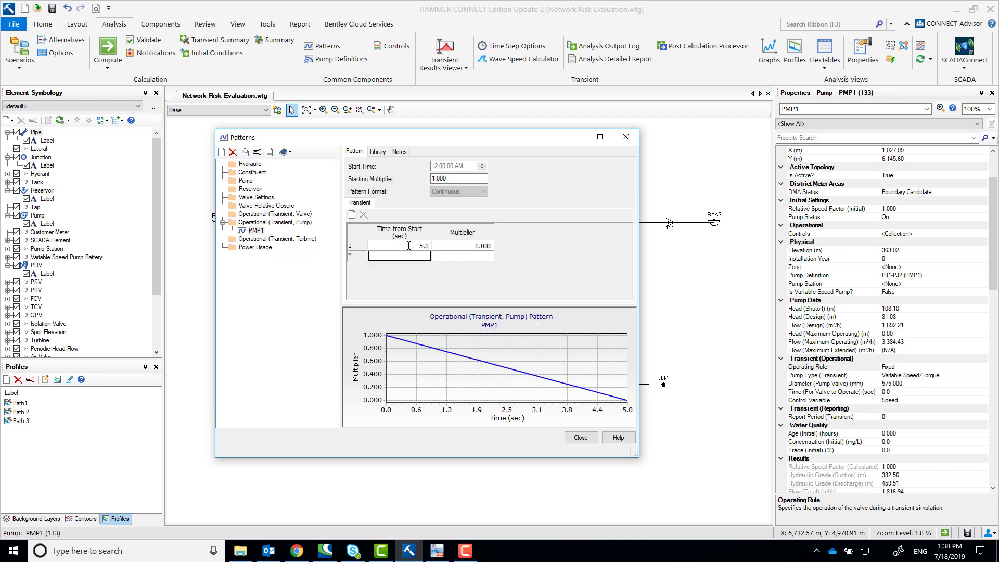
{"action": "type", "text": "10"}
{"action": "key", "text": "Return"}
{"action": "type", "text": "25"}
{"action": "key", "text": "Return"}
{"action": "type", "text": "30"}
{"action": "key", "text": "Return"}
- Set multipliers to 1 at 5 s and 30 s, leaving 0 at 10–25 s, and close Patterns
{"action": "left_click", "coordinate": [457, 247]}
{"action": "type", "text": "1"}
{"action": "left_click", "coordinate": [478, 277]}
{"action": "type", "text": "1"}
{"action": "left_click", "coordinate": [478, 256]}
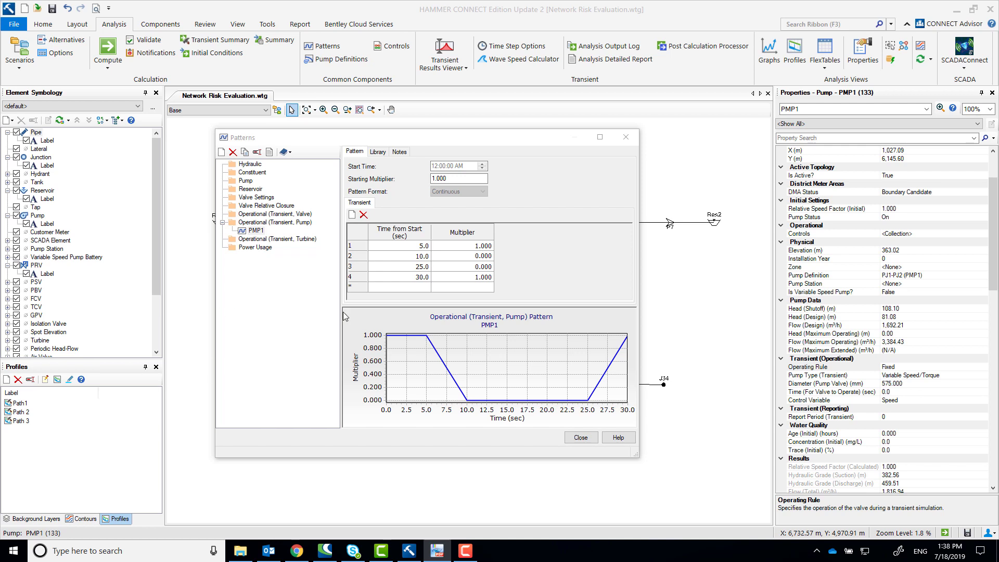
{"action": "left_click", "coordinate": [577, 440]}
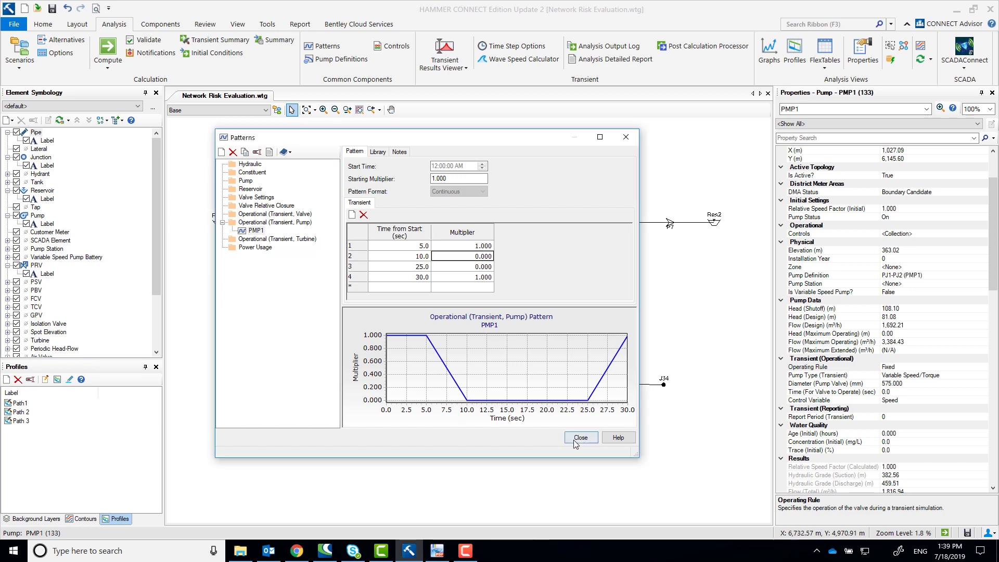
{"action": "left_click", "coordinate": [580, 438]}
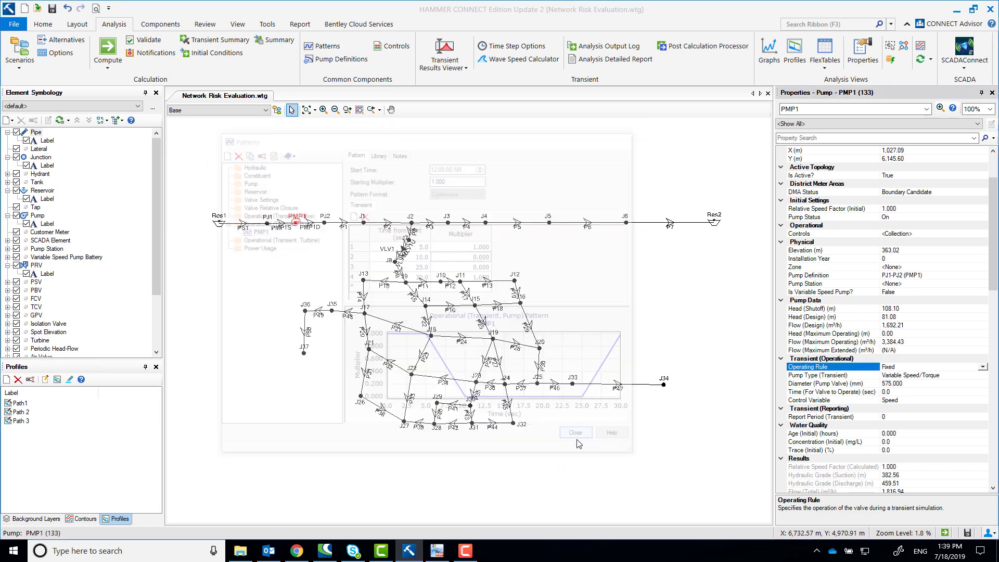
- Assign the PMP1 operating rule to the pump and set its elevation to 363 m
{"action": "left_click", "coordinate": [982, 367]}
{"action": "left_click", "coordinate": [896, 389]}
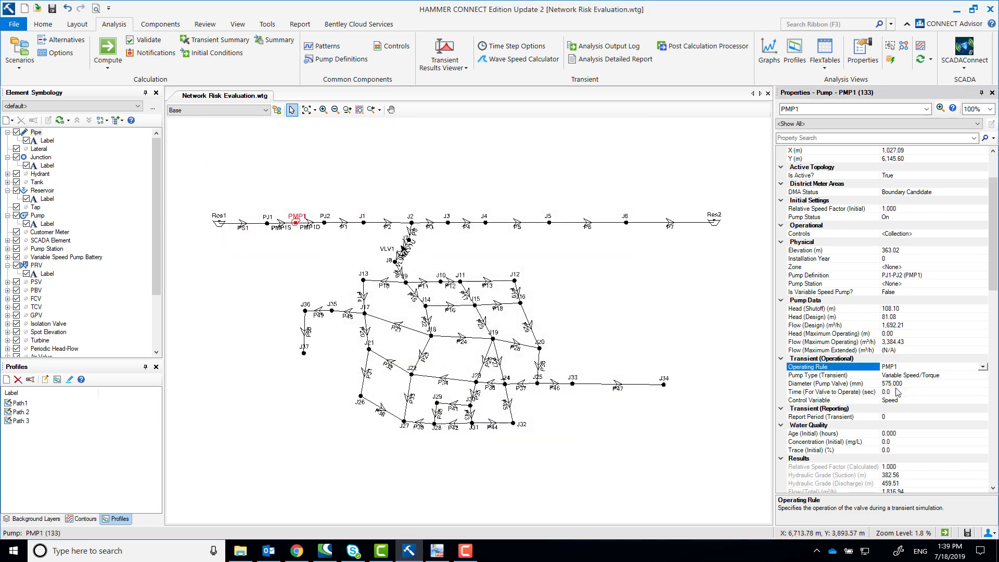
{"action": "left_click", "coordinate": [905, 249]}
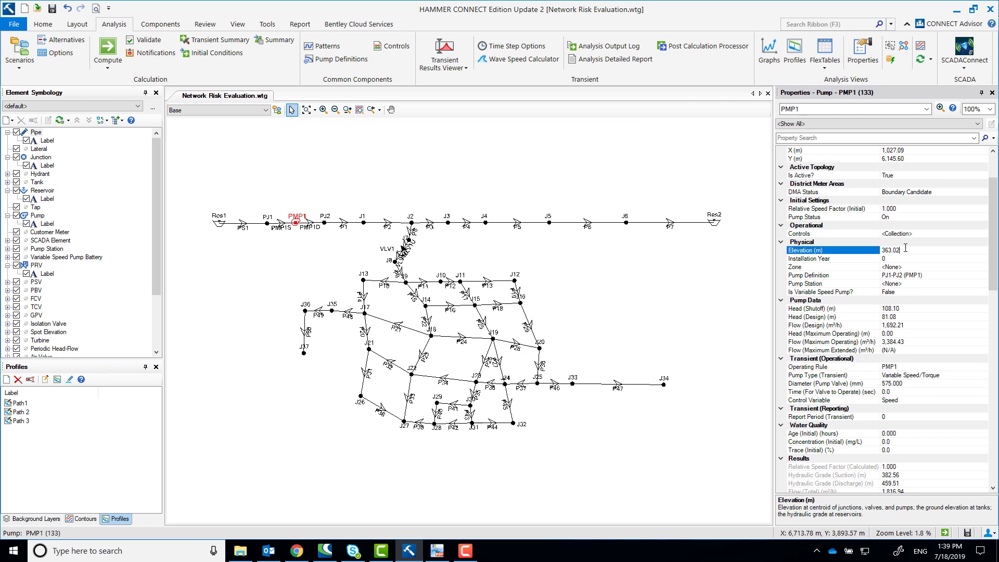
{"action": "key", "text": "ctrl+a"}
{"action": "type", "text": "363"}
{"action": "left_click", "coordinate": [905, 257]}
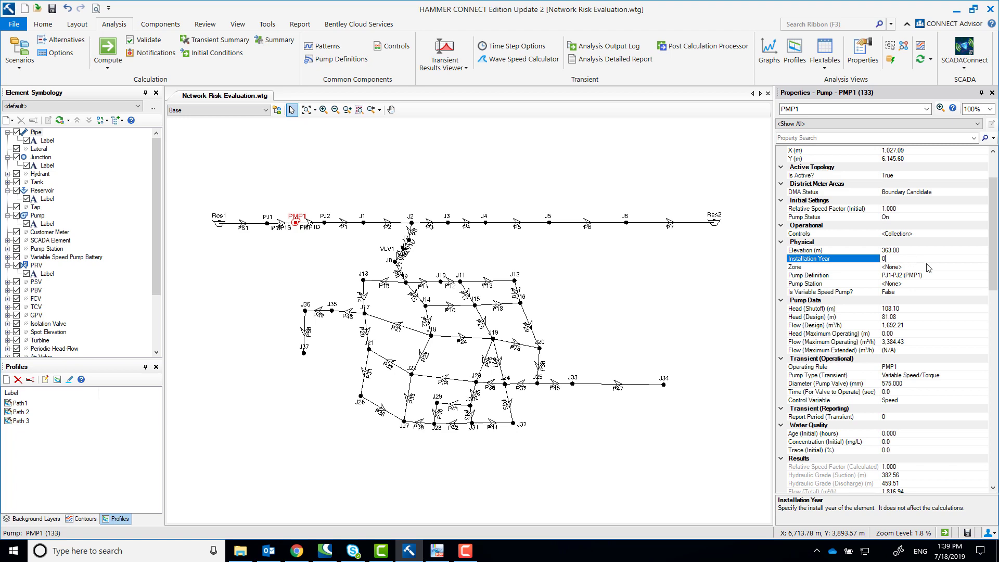
- Open the pump's PJ1-PJ2 definition for editing from the Pump Definition drop-down
{"action": "left_click", "coordinate": [957, 275]}
{"action": "left_click", "coordinate": [982, 275]}
{"action": "left_click", "coordinate": [933, 286]}
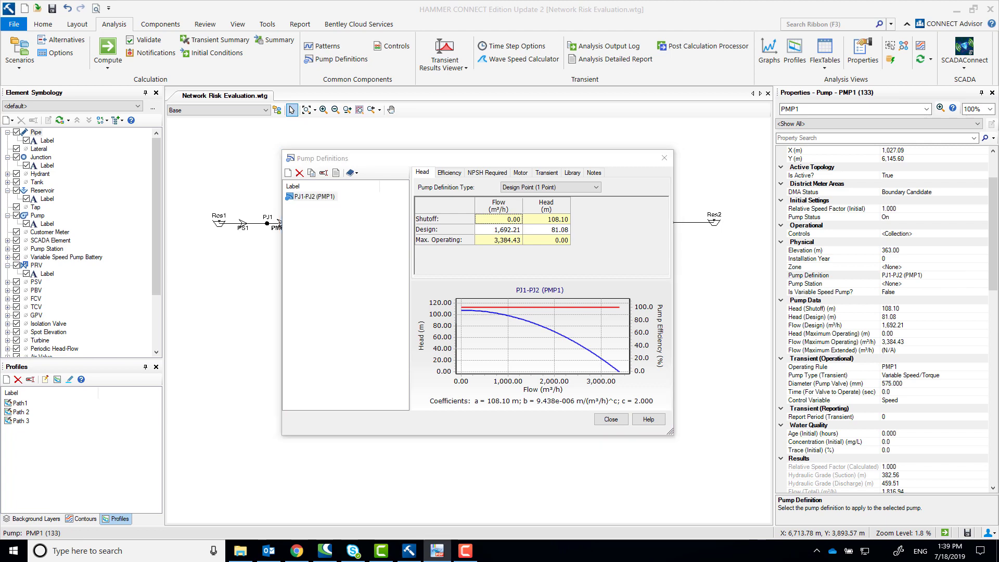
- Set the pump definition's flow unit to L/s and constant efficiency to 85%
{"action": "right_click", "coordinate": [499, 205]}
{"action": "left_click", "coordinate": [526, 210]}
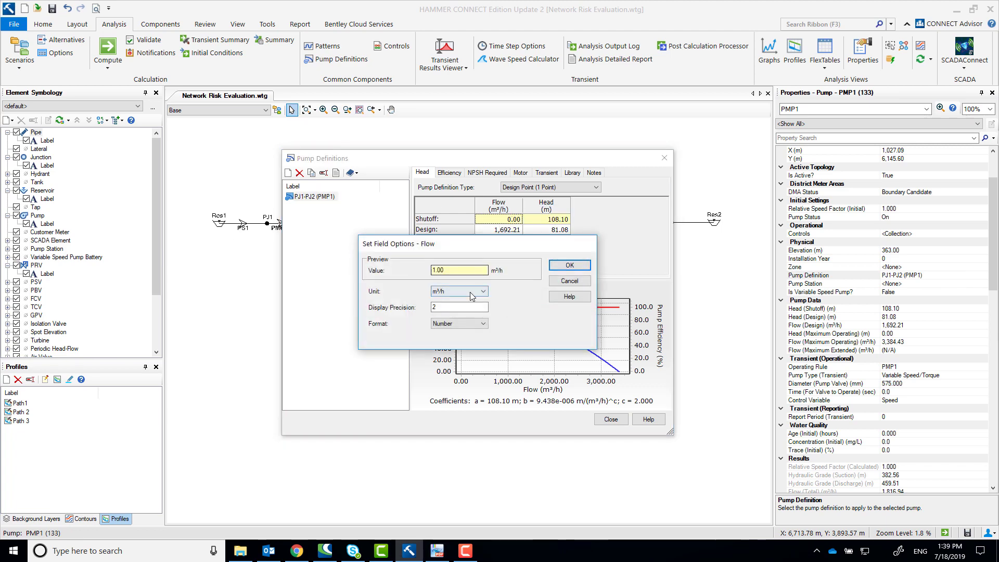
{"action": "left_click", "coordinate": [469, 292]}
{"action": "left_click", "coordinate": [440, 450]}
{"action": "left_click", "coordinate": [568, 266]}
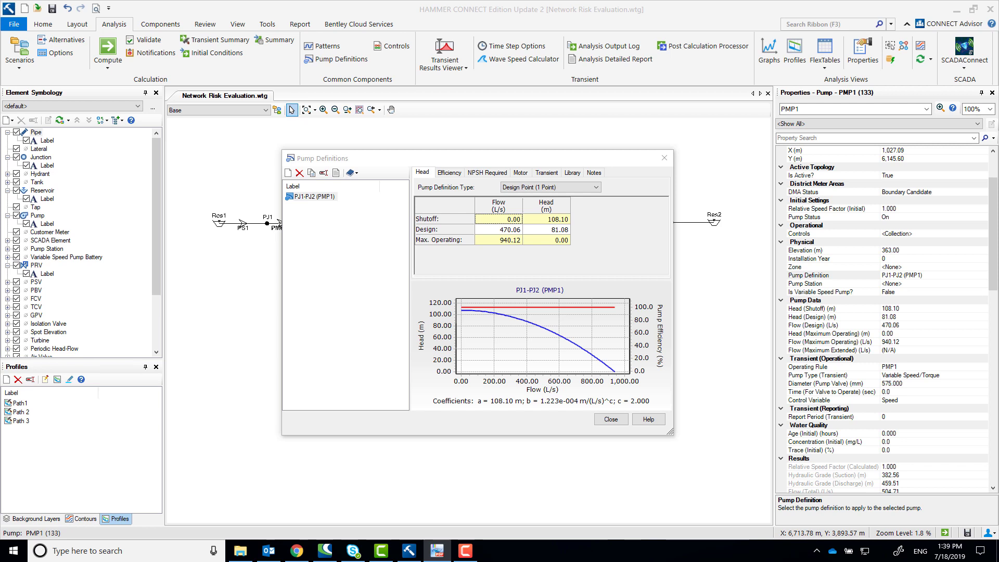
{"action": "left_click", "coordinate": [449, 172]}
{"action": "double_click", "coordinate": [523, 200]}
{"action": "type", "text": "85"}
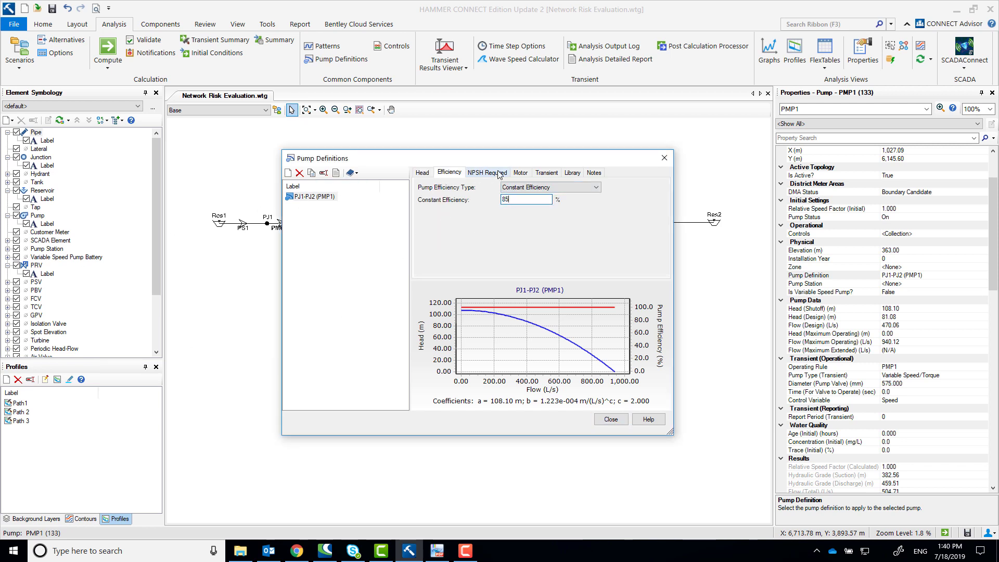
- Set transient inertia to 169 N·m² and full speed to 1760 rpm, then close Pump Definitions
{"action": "left_click", "coordinate": [546, 172]}
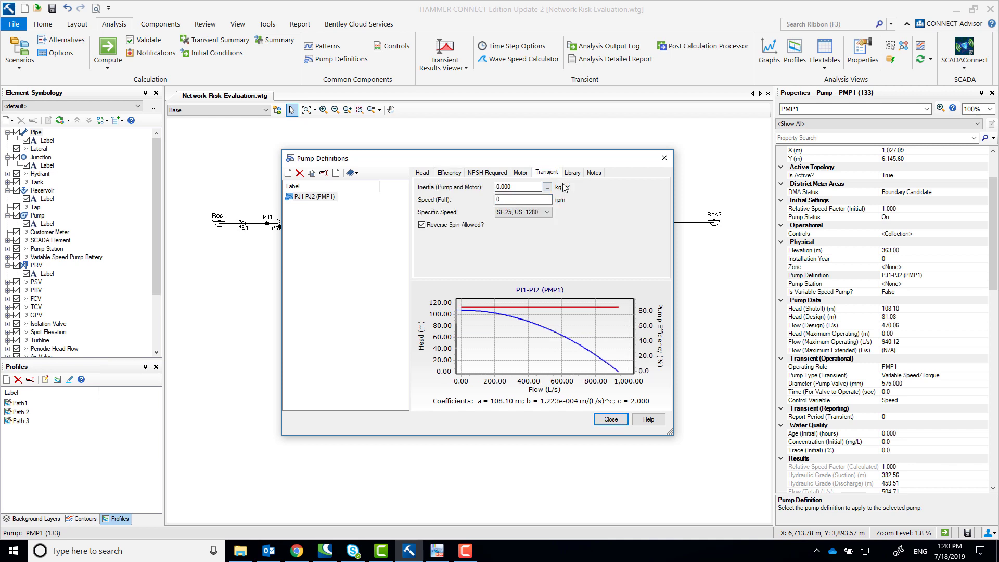
{"action": "right_click", "coordinate": [565, 187]}
{"action": "left_click", "coordinate": [619, 194]}
{"action": "left_click", "coordinate": [482, 291]}
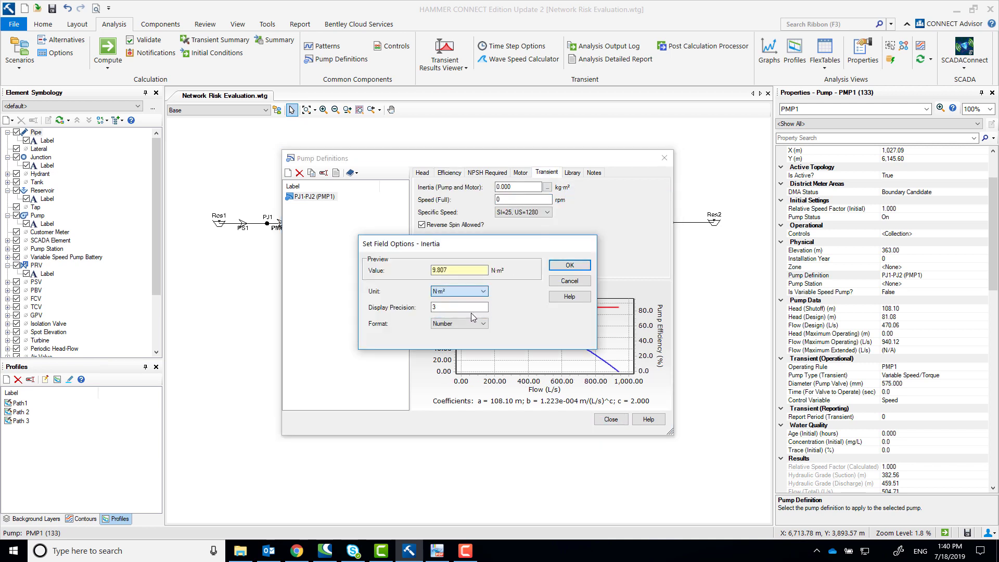
{"action": "left_click", "coordinate": [438, 315]}
{"action": "left_click", "coordinate": [570, 265]}
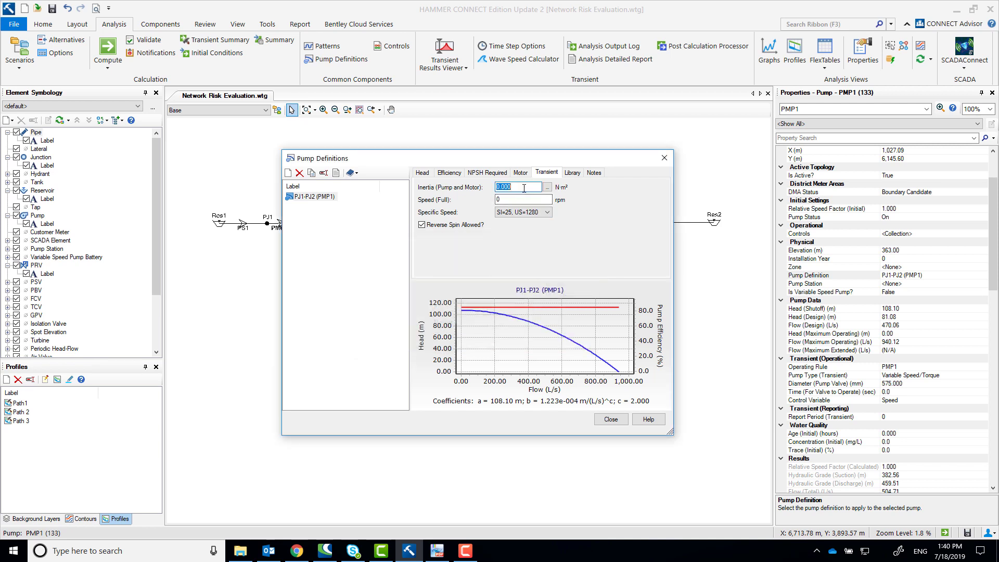
{"action": "type", "text": "169"}
{"action": "key", "text": "alt+Tab"}
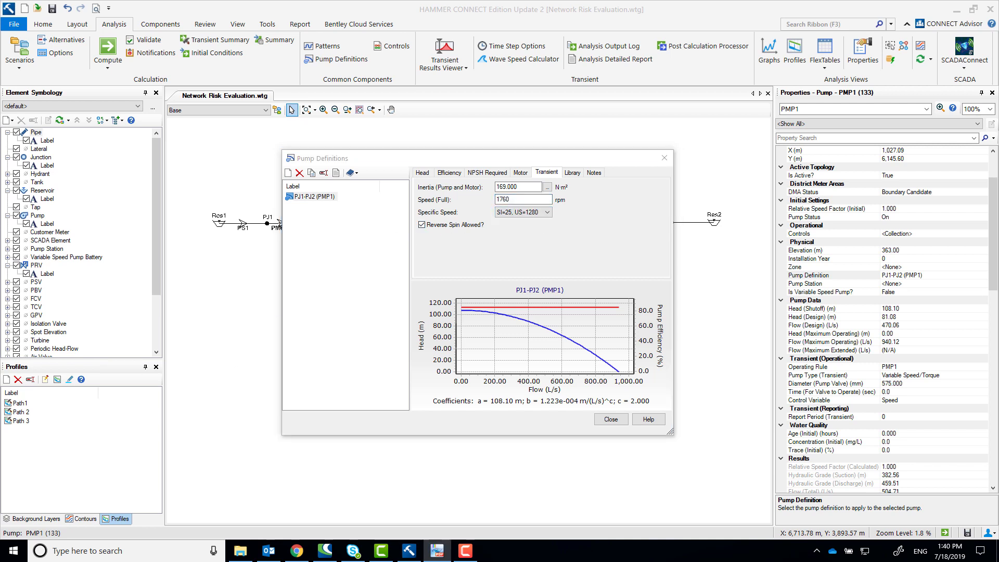
{"action": "left_click", "coordinate": [607, 428]}
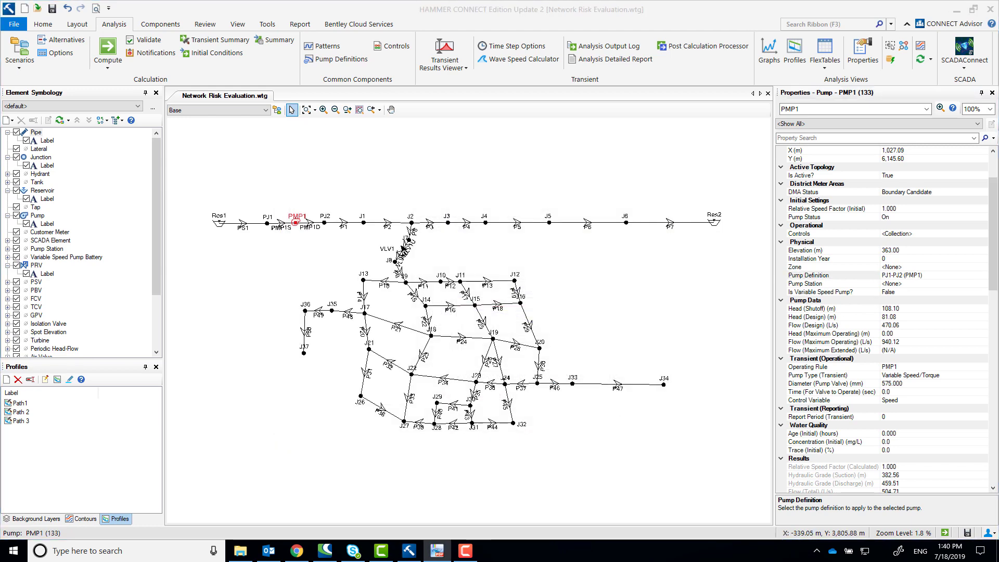
- Switch to the Existing System scenario, then run the steady-state and transient computations, closing both summaries
{"action": "left_click", "coordinate": [218, 110]}
{"action": "left_click", "coordinate": [219, 135]}
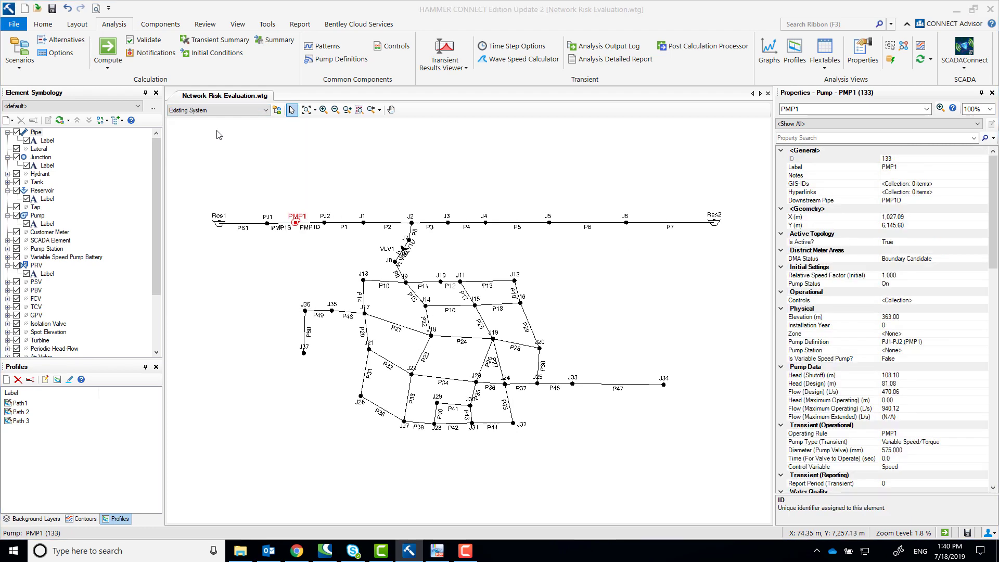
{"action": "left_click", "coordinate": [108, 46]}
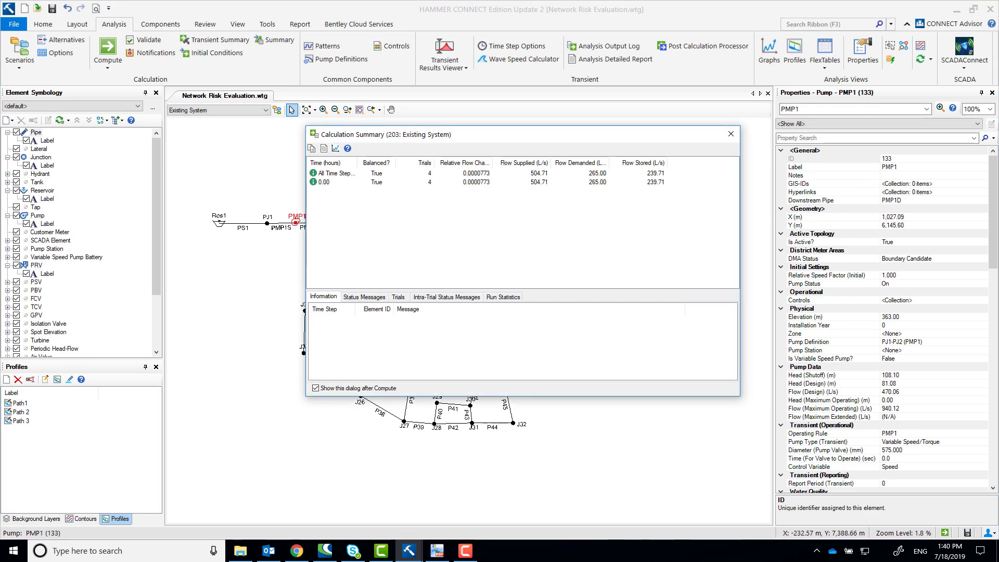
{"action": "left_click", "coordinate": [730, 134]}
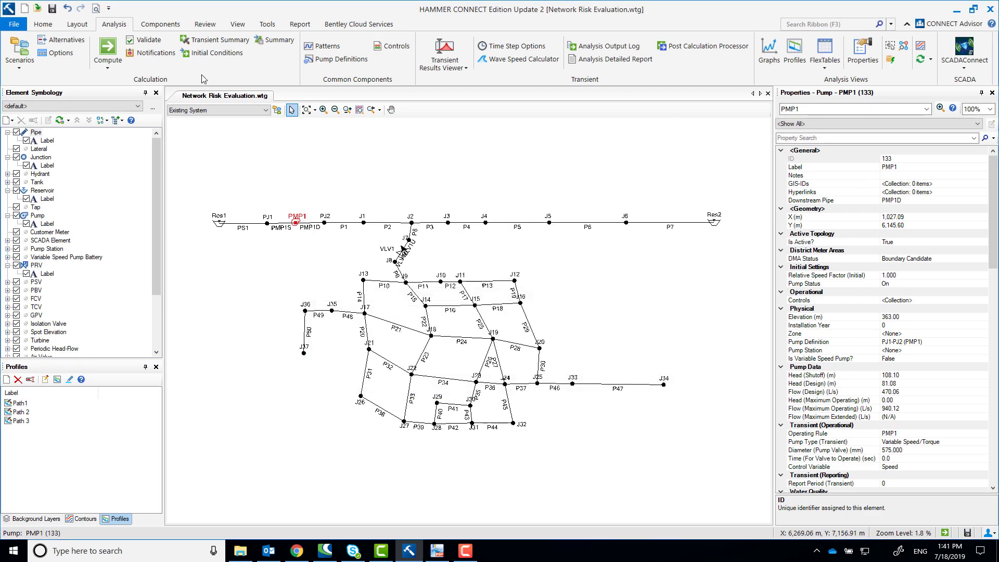
{"action": "left_click", "coordinate": [108, 47]}
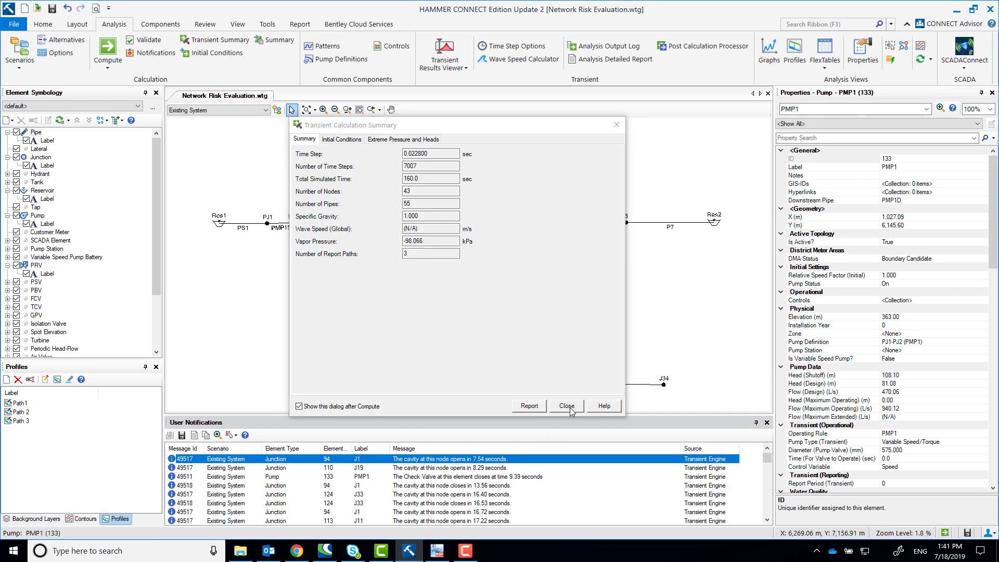
{"action": "left_click", "coordinate": [575, 408]}
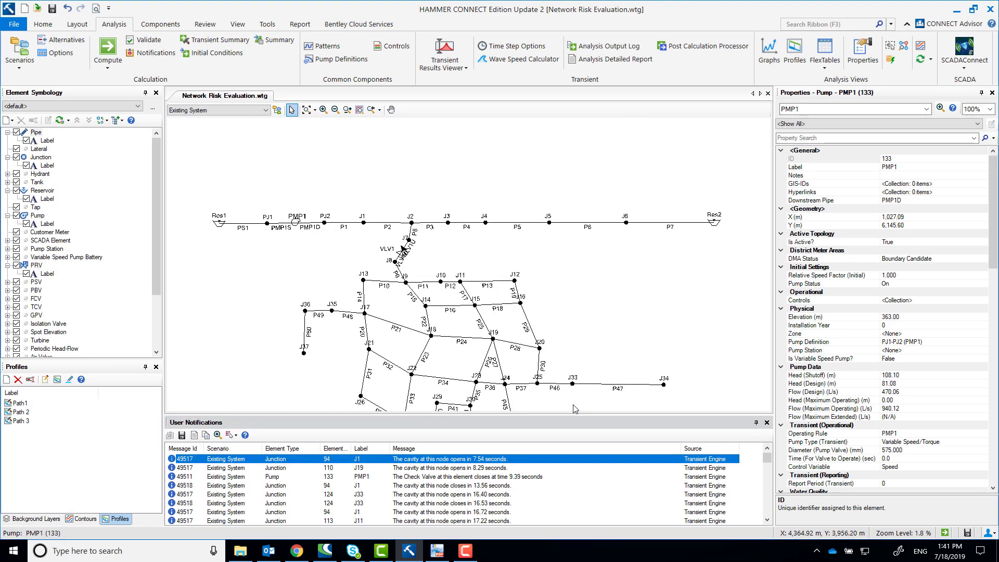
- Plot the PMP1D:PMP1 time history to confirm zero air/vapor volume, then return to Profiles
{"action": "left_click", "coordinate": [767, 423]}
{"action": "left_click", "coordinate": [443, 49]}
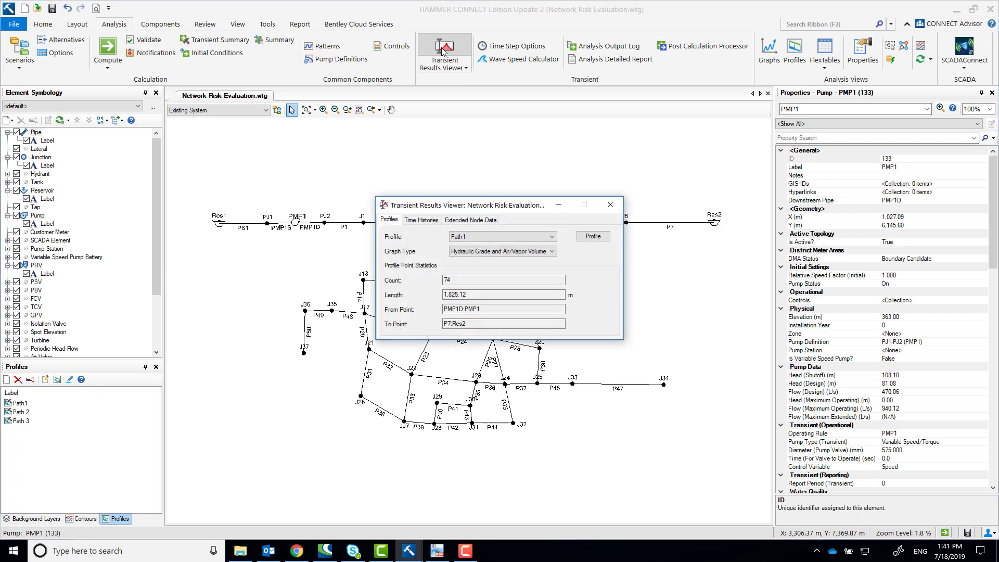
{"action": "left_click", "coordinate": [421, 219]}
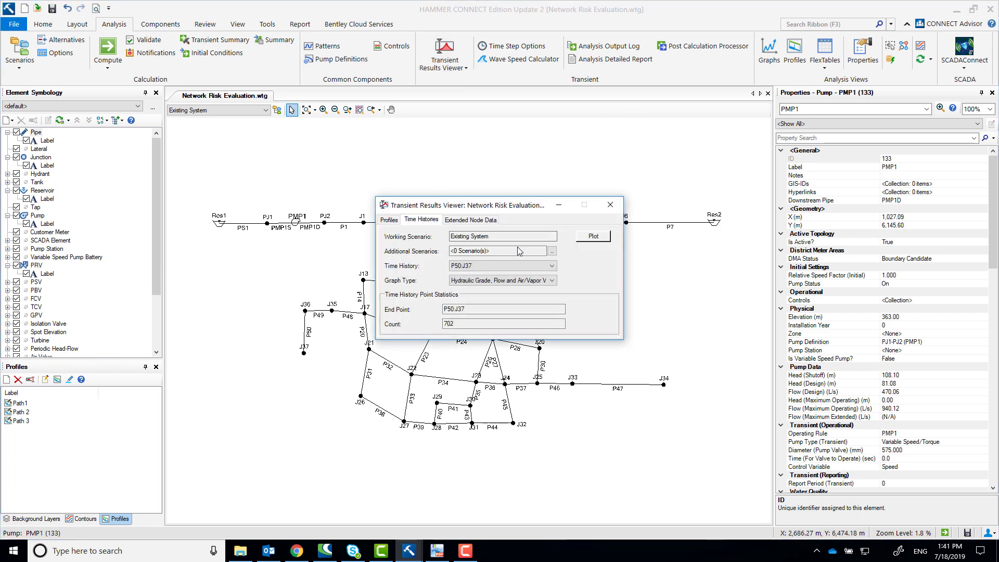
{"action": "left_click", "coordinate": [552, 266]}
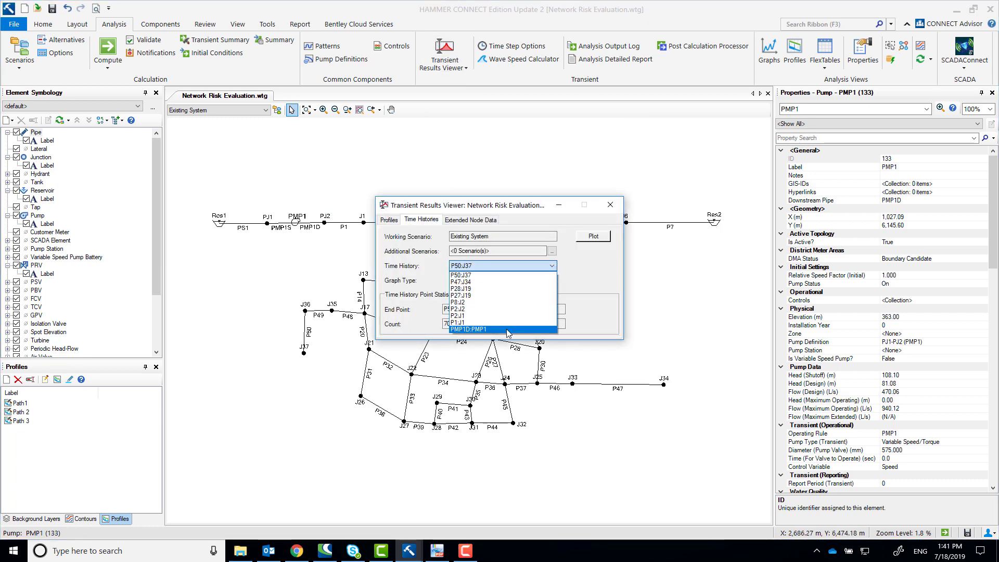
{"action": "left_click", "coordinate": [508, 330]}
{"action": "left_click", "coordinate": [590, 239]}
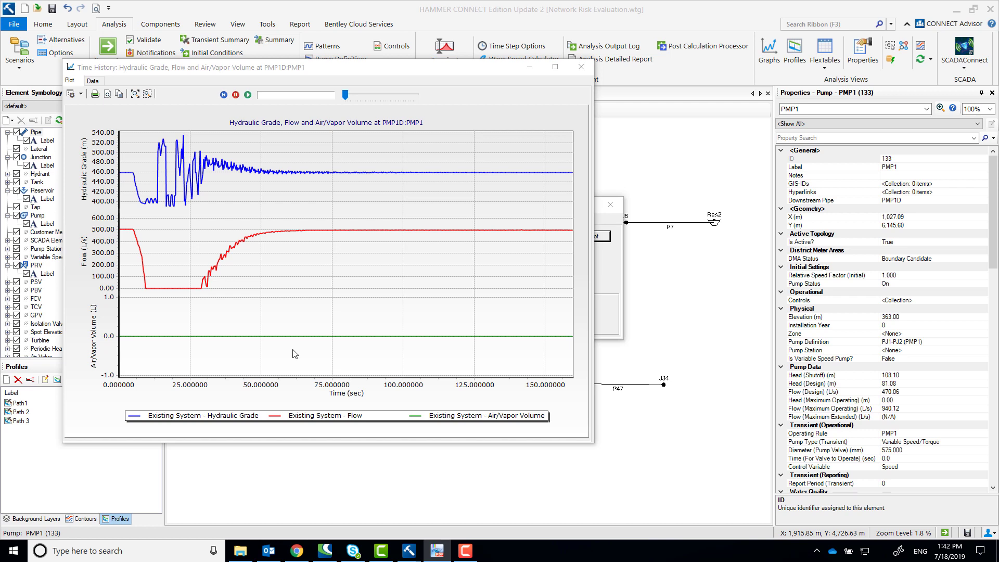
{"action": "left_click", "coordinate": [581, 66]}
{"action": "left_click", "coordinate": [391, 220]}
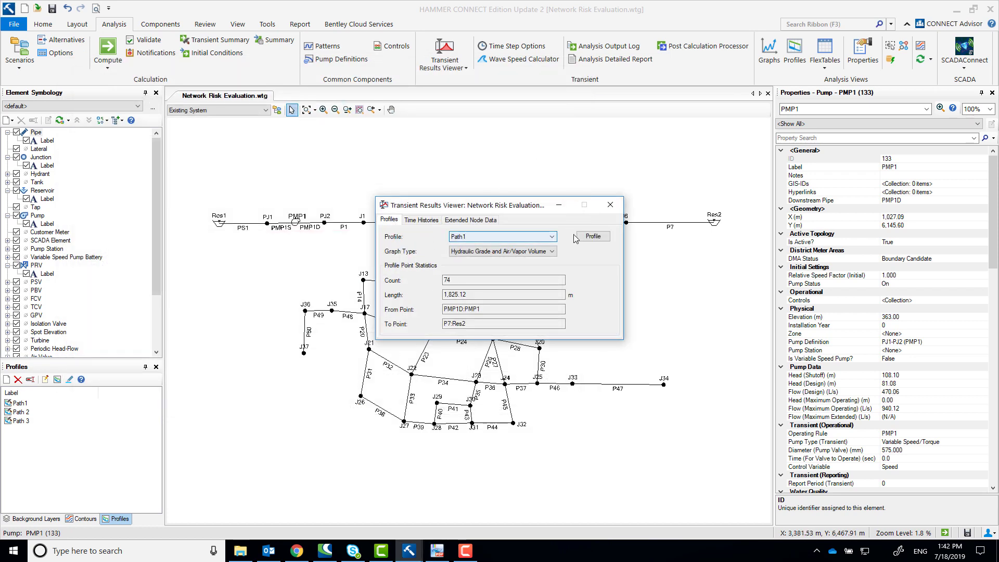
- Animate the Path1 hydraulic grade and air/vapor profile, jumping ahead to about 44 seconds
{"action": "left_click", "coordinate": [592, 237]}
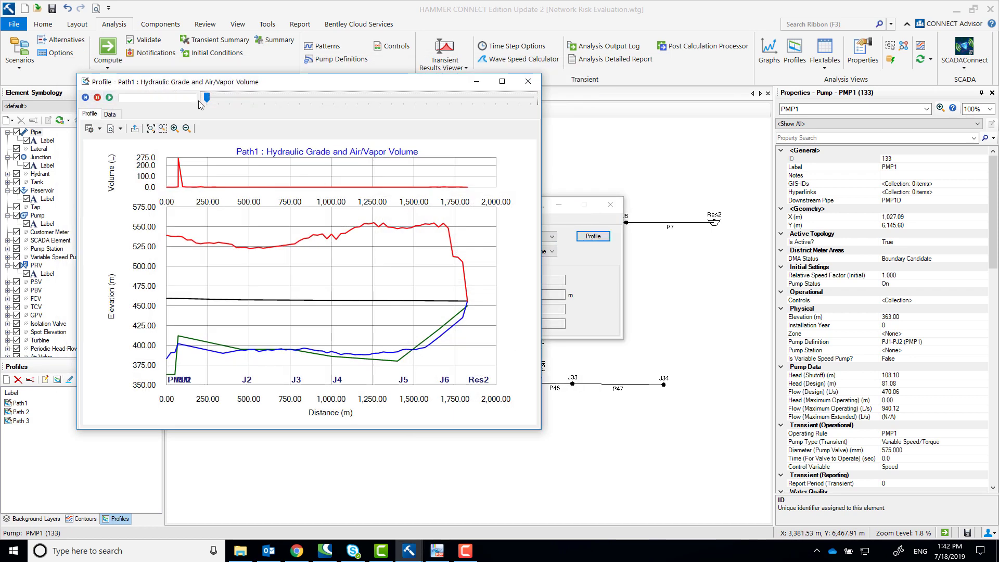
{"action": "left_click", "coordinate": [109, 99]}
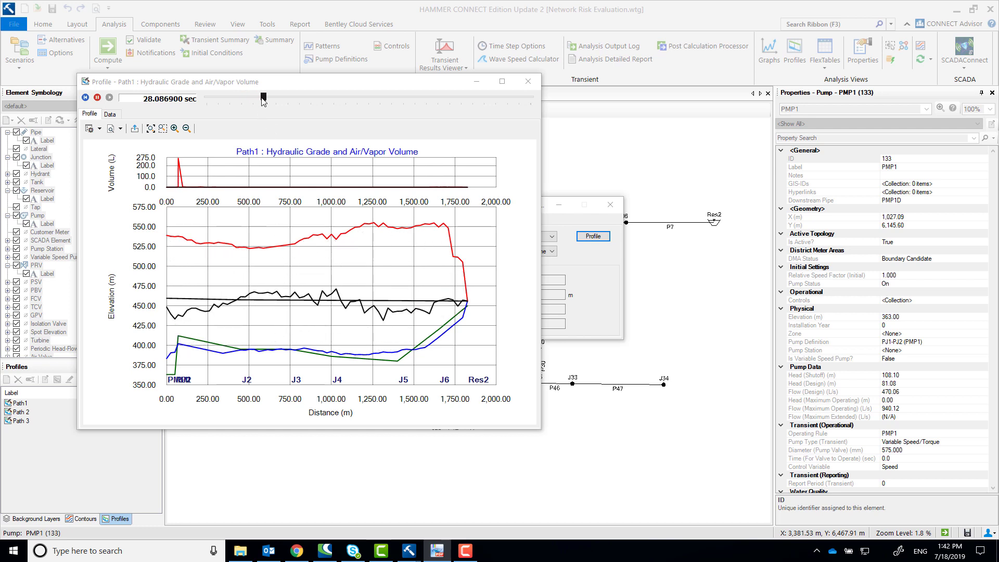
{"action": "left_click_drag", "start_coordinate": [264, 97], "coordinate": [424, 97]}
{"action": "left_click", "coordinate": [532, 85]}
- Draw the Path 2 profile and scrub its animation to about 92 seconds
{"action": "left_click", "coordinate": [541, 236]}
{"action": "left_click", "coordinate": [496, 254]}
{"action": "left_click", "coordinate": [585, 237]}
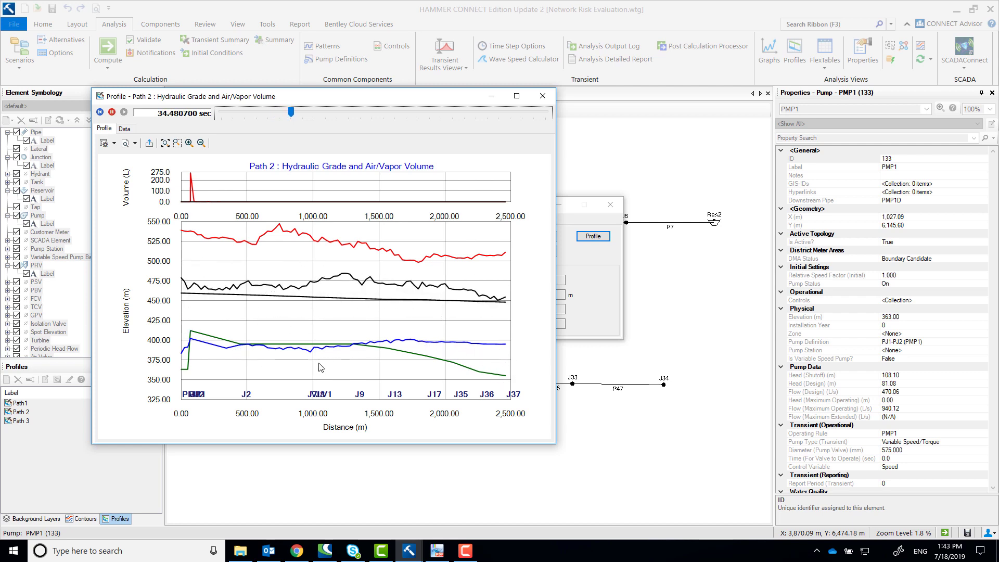
{"action": "left_click_drag", "start_coordinate": [292, 113], "coordinate": [405, 125]}
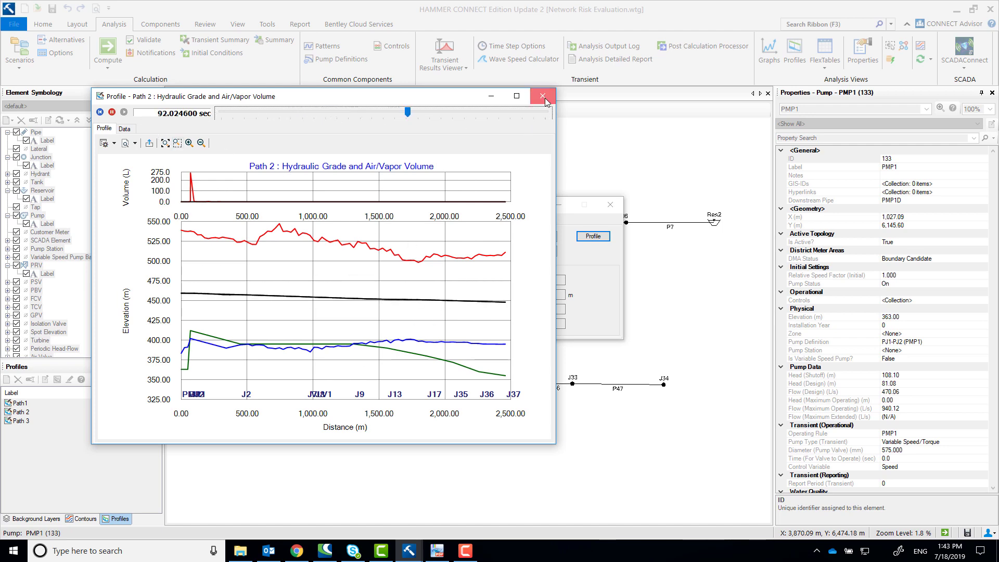
{"action": "left_click", "coordinate": [542, 96]}
- Draw the Path 3 profile, rewind to the start and scrub to about 36 seconds
{"action": "left_click", "coordinate": [555, 225]}
{"action": "left_click", "coordinate": [498, 259]}
{"action": "left_click", "coordinate": [593, 236]}
{"action": "left_click_drag", "start_coordinate": [438, 141], "coordinate": [258, 161]}
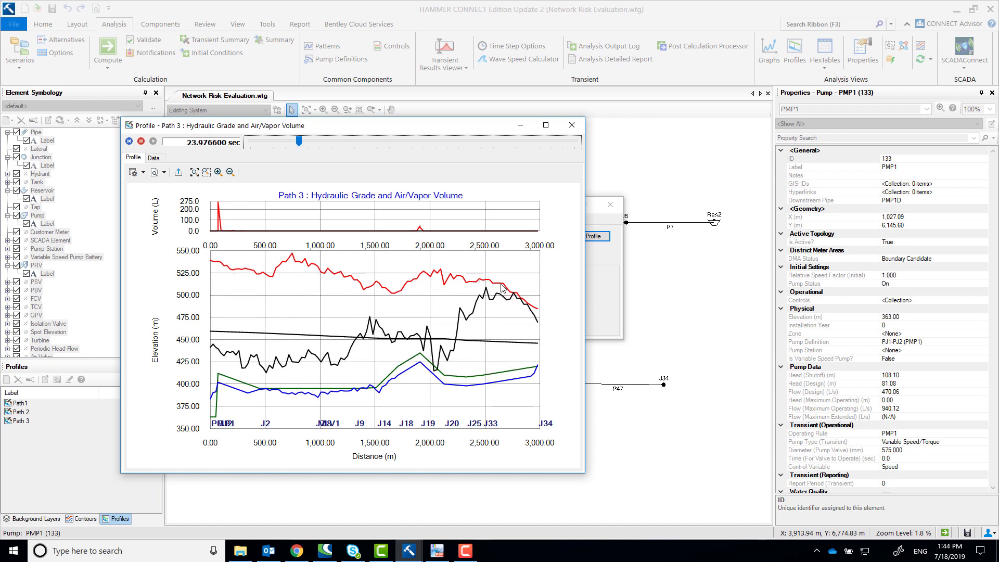
{"action": "left_click_drag", "start_coordinate": [312, 141], "coordinate": [494, 150]}
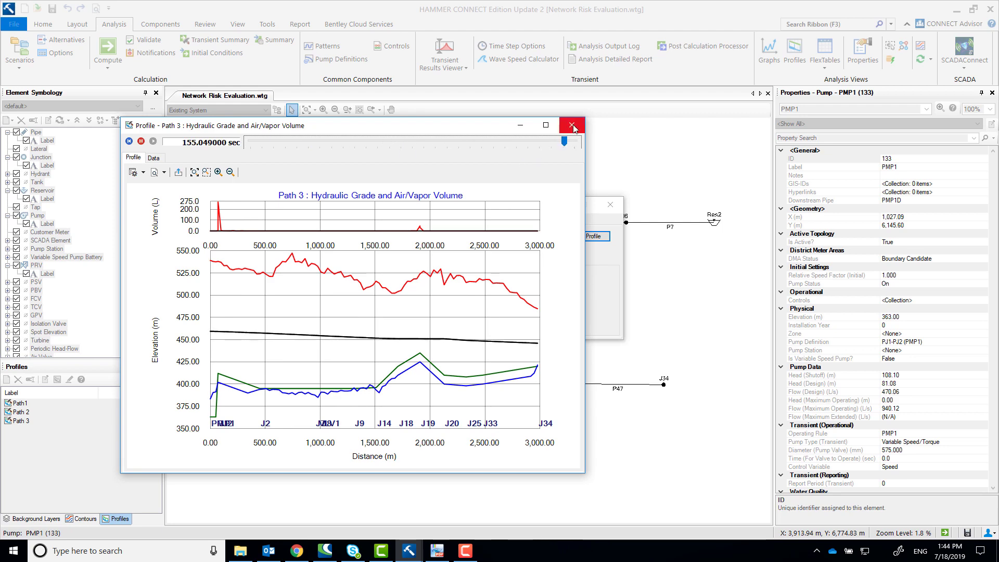
- Reopen the Path1 profile full-screen and play its animation from time zero
{"action": "left_click", "coordinate": [572, 126]}
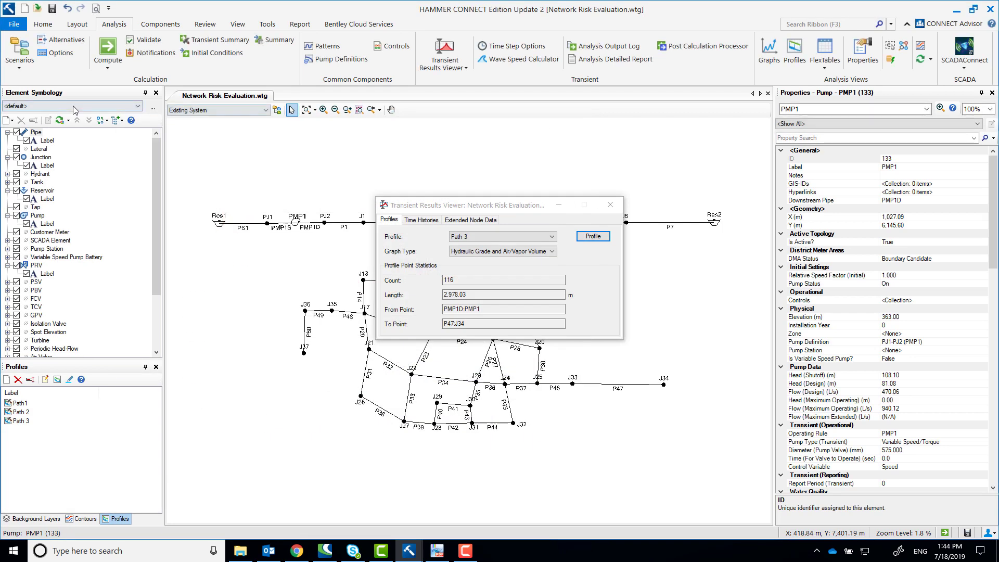
{"action": "left_click", "coordinate": [488, 237]}
{"action": "left_click", "coordinate": [468, 244]}
{"action": "left_click", "coordinate": [589, 237]}
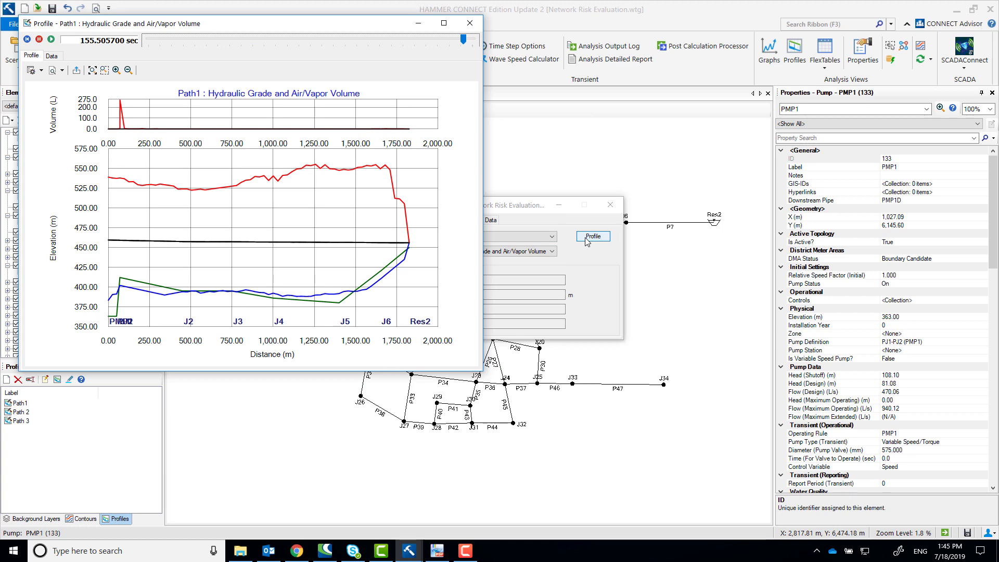
{"action": "left_click", "coordinate": [444, 23]}
{"action": "left_click", "coordinate": [8, 20]}
{"action": "left_click", "coordinate": [33, 20]}
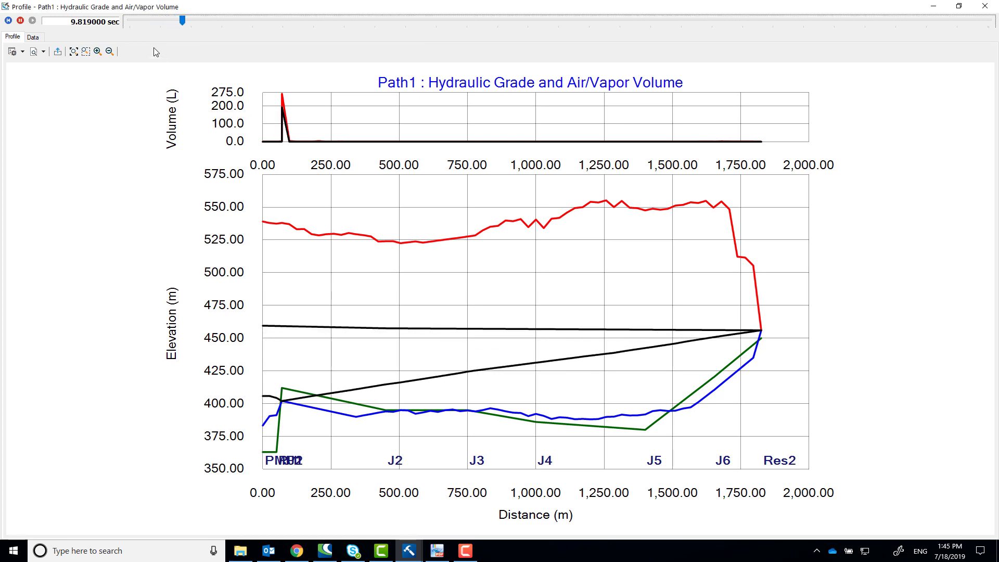
- Inspect the Path1 profile data table between about 8 and 9.6 seconds, including row 6's air/vapor volume
{"action": "left_click", "coordinate": [33, 37]}
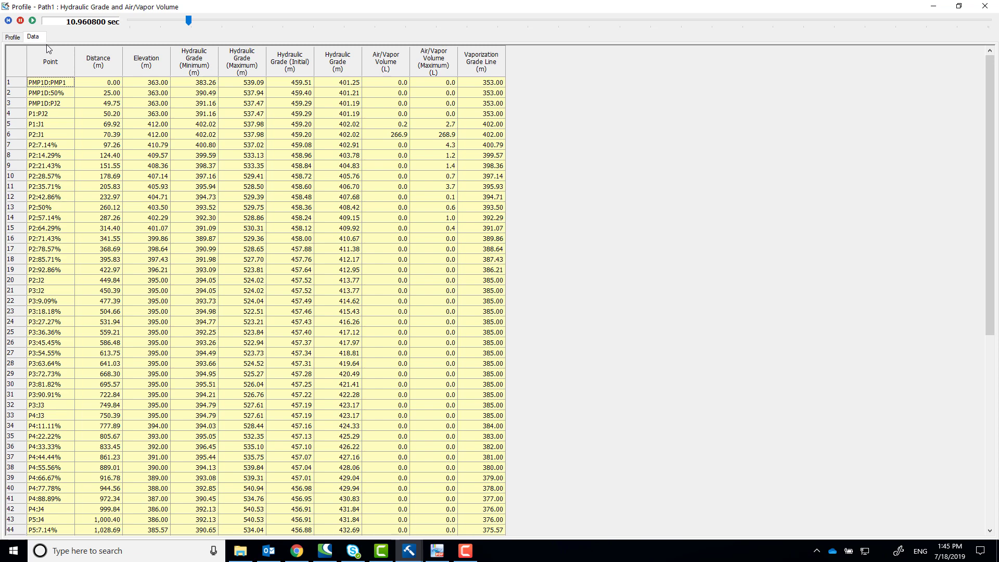
{"action": "left_click", "coordinate": [189, 21]}
{"action": "left_click_drag", "start_coordinate": [189, 19], "coordinate": [172, 26]}
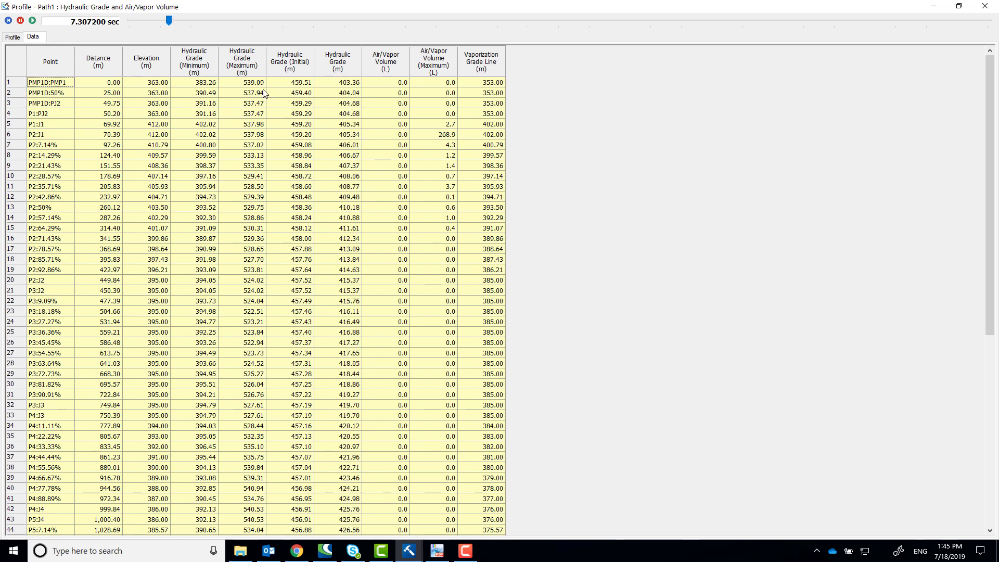
{"action": "left_click", "coordinate": [399, 137]}
{"action": "left_click_drag", "start_coordinate": [170, 19], "coordinate": [203, 19]}
{"action": "left_click", "coordinate": [14, 37]}
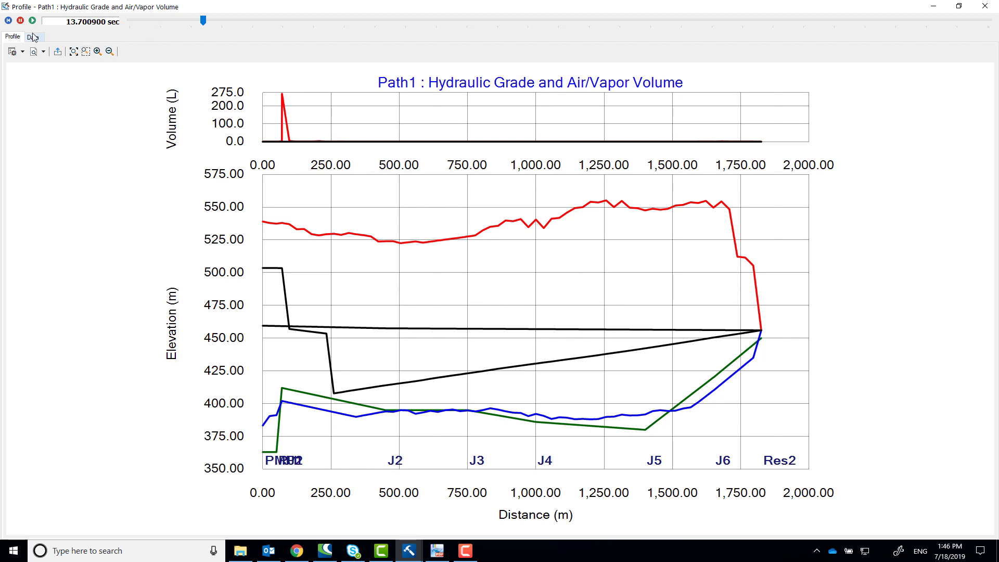
- Replay the Path1 chart, pausing at 13.7 seconds, stepping frames, then rewinding to about 26 seconds
{"action": "left_click", "coordinate": [33, 21]}
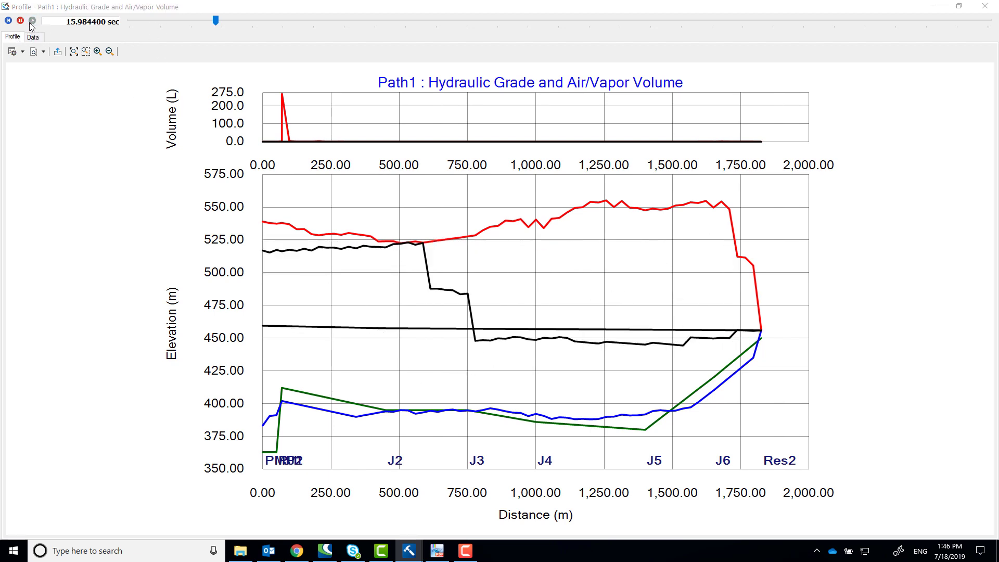
{"action": "left_click_drag", "start_coordinate": [231, 21], "coordinate": [188, 25]}
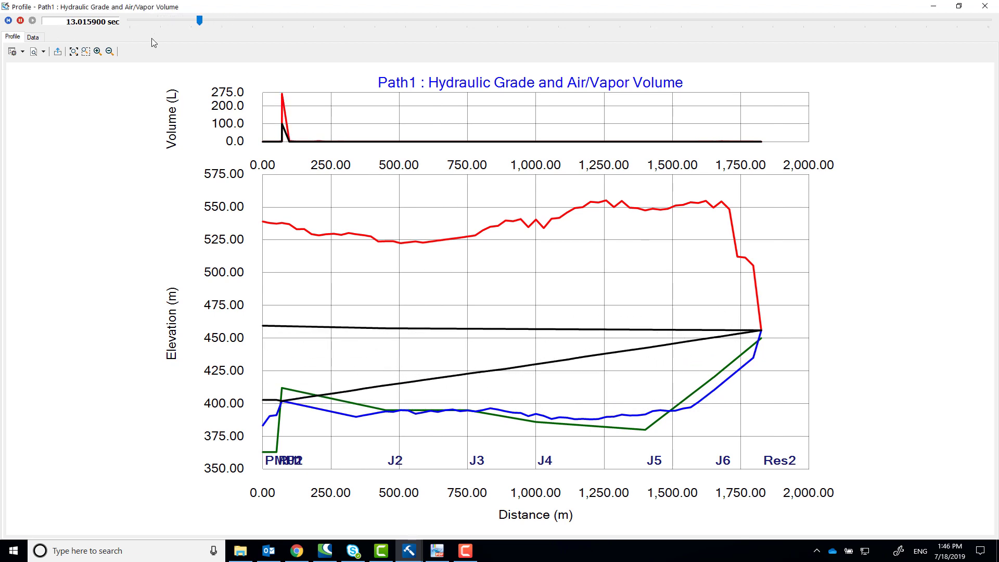
{"action": "left_click", "coordinate": [20, 21]}
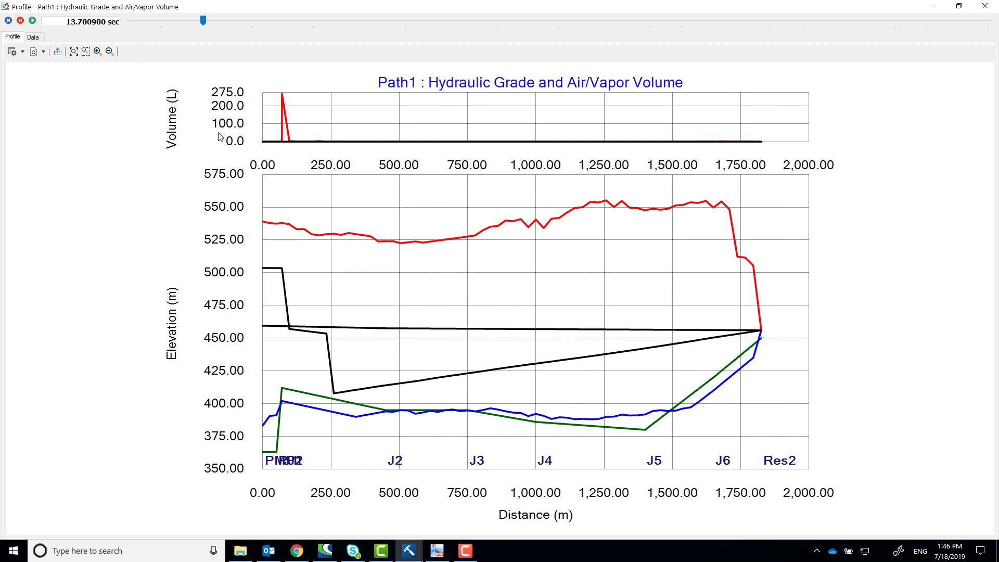
{"action": "key", "text": "Left"}
{"action": "left_click", "coordinate": [216, 20]}
{"action": "left_click", "coordinate": [34, 22]}
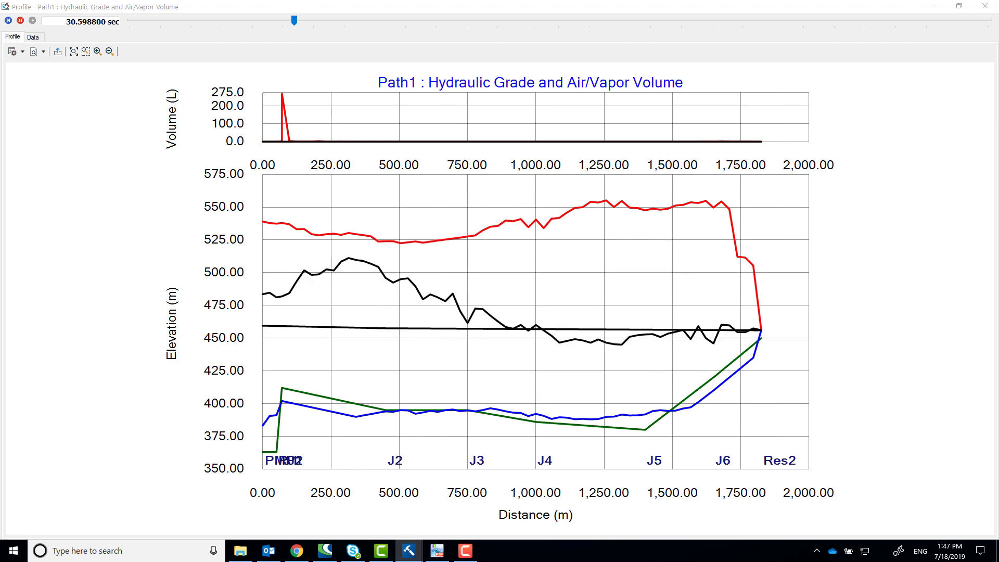
{"action": "left_click_drag", "start_coordinate": [299, 21], "coordinate": [266, 21]}
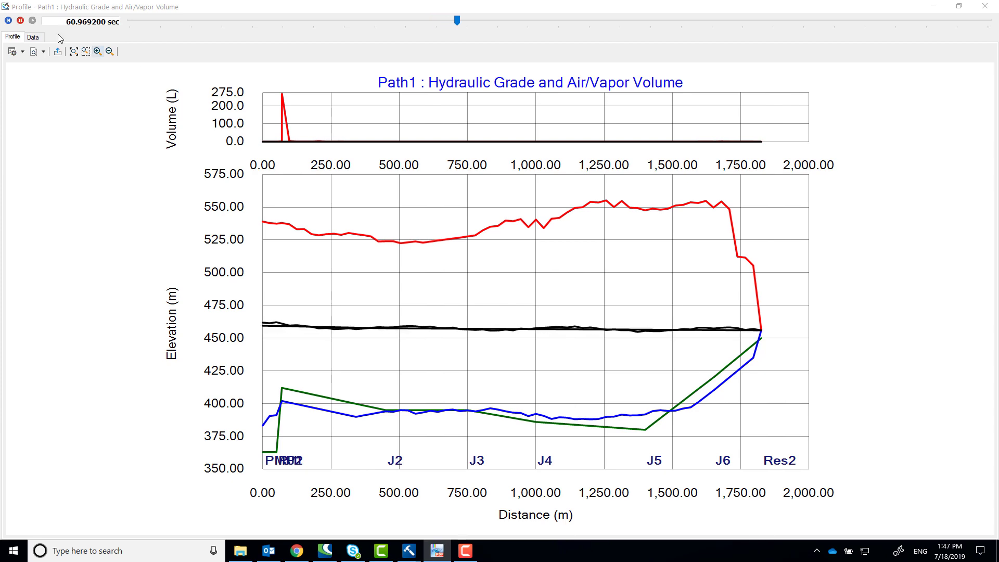
{"action": "left_click", "coordinate": [952, 14]}
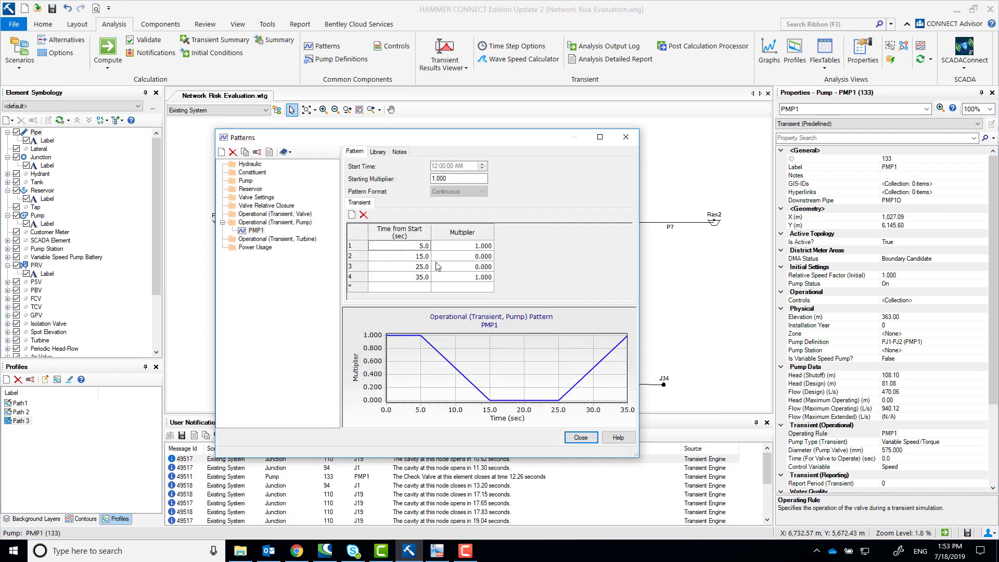
- Set PMP1's rows 2–4 times to 145, 150 and 160 s, then recompute the transient run
{"action": "double_click", "coordinate": [422, 256]}
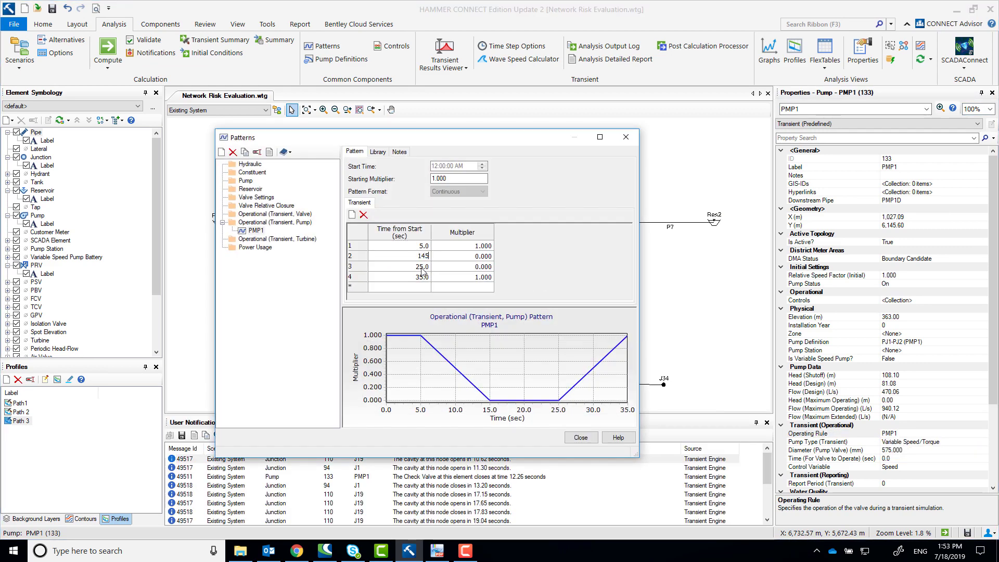
{"action": "left_click", "coordinate": [422, 271]}
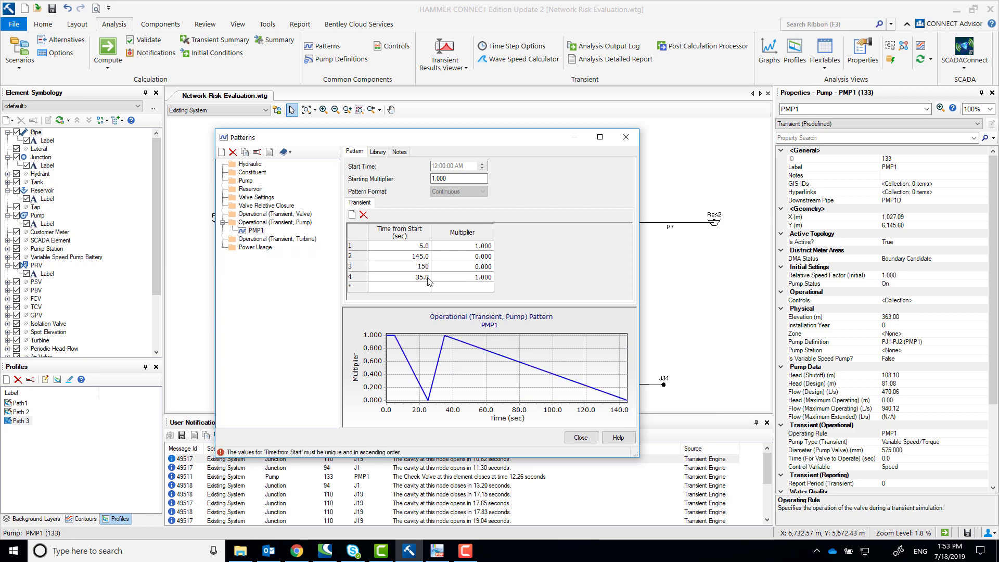
{"action": "left_click", "coordinate": [427, 278]}
{"action": "type", "text": "160"}
{"action": "left_click", "coordinate": [423, 267]}
{"action": "left_click", "coordinate": [475, 268]}
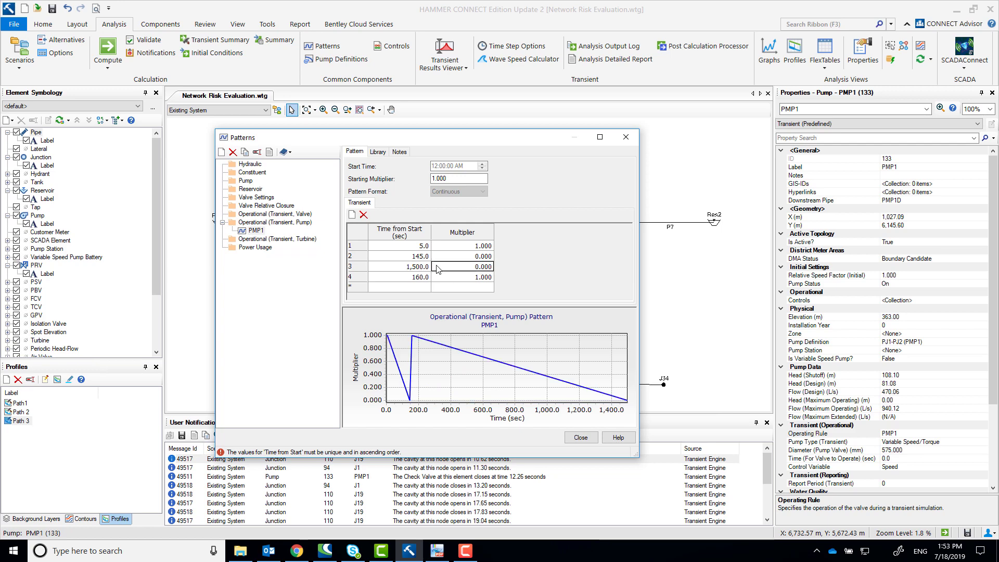
{"action": "key", "text": "BackSpace"}
{"action": "key", "text": "Return"}
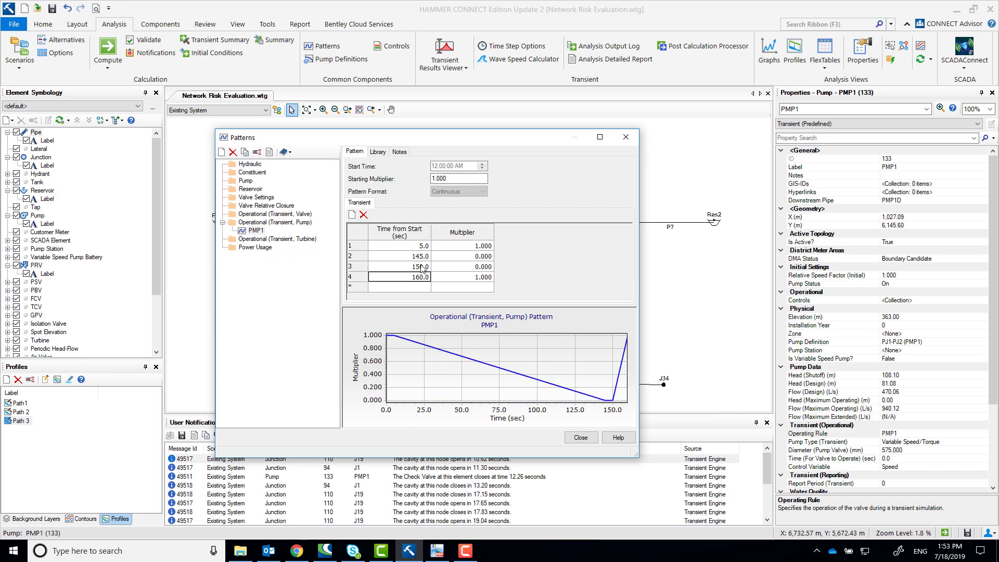
{"action": "left_click", "coordinate": [580, 437]}
{"action": "left_click", "coordinate": [107, 49]}
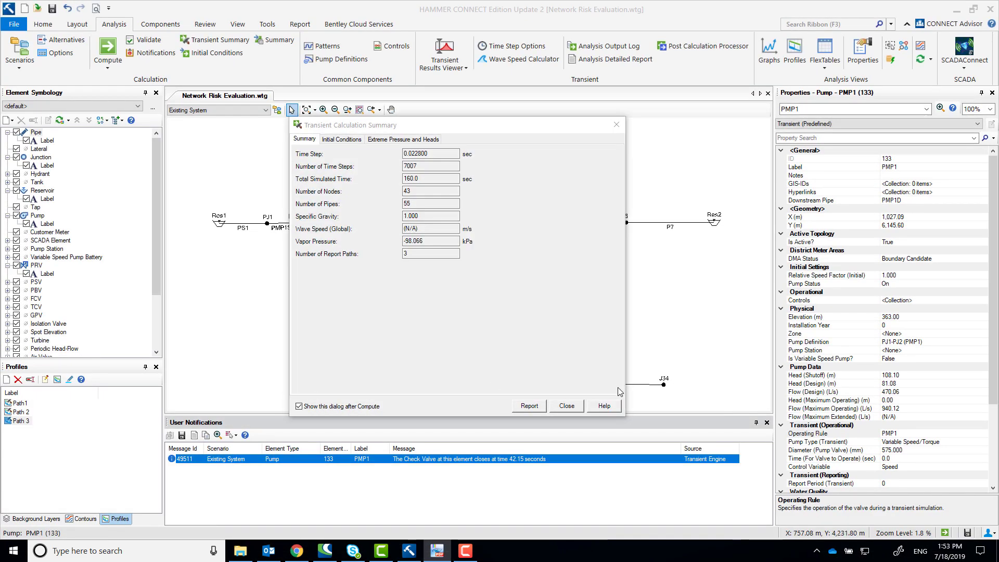
- Review the rerun Path1 profile full-screen, confirming no air/vapor volume, then close it
{"action": "left_click", "coordinate": [566, 406]}
{"action": "left_click", "coordinate": [444, 47]}
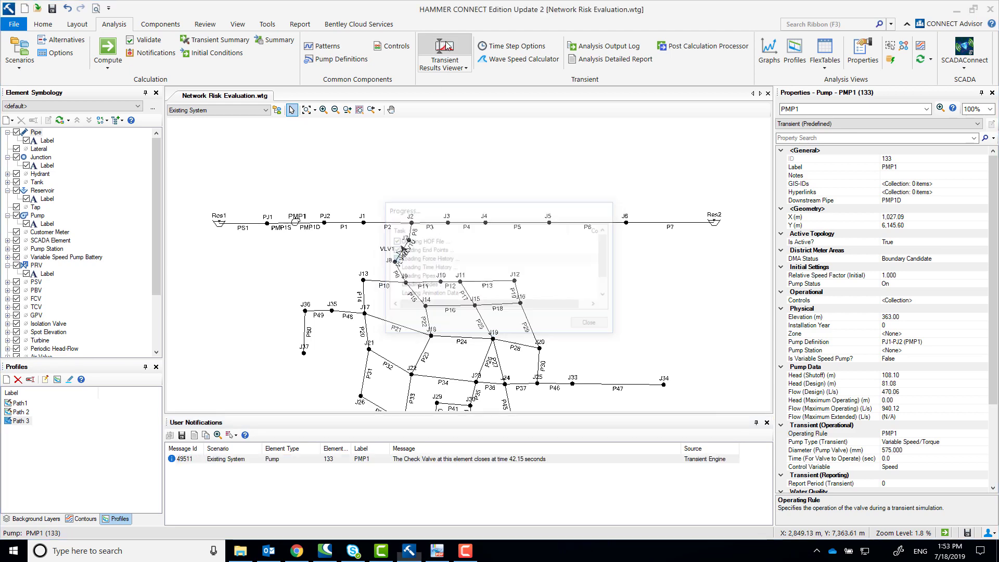
{"action": "left_click", "coordinate": [607, 240]}
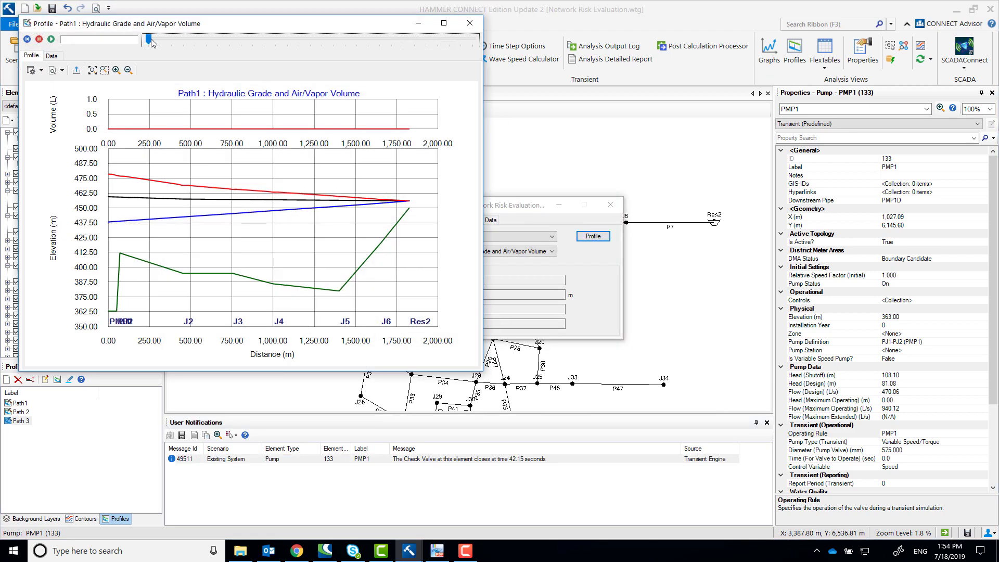
{"action": "left_click_drag", "start_coordinate": [150, 42], "coordinate": [422, 44]}
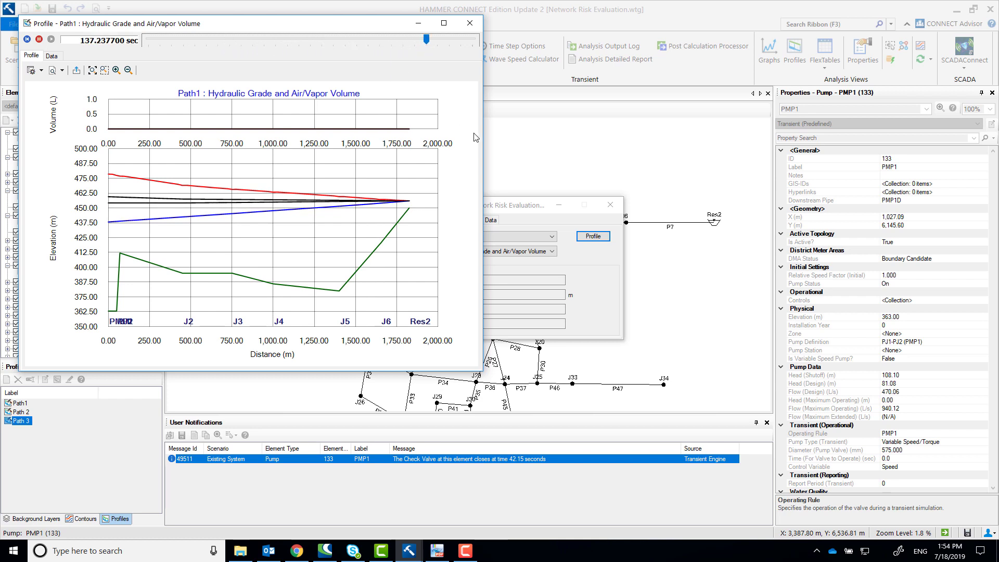
{"action": "left_click", "coordinate": [443, 23]}
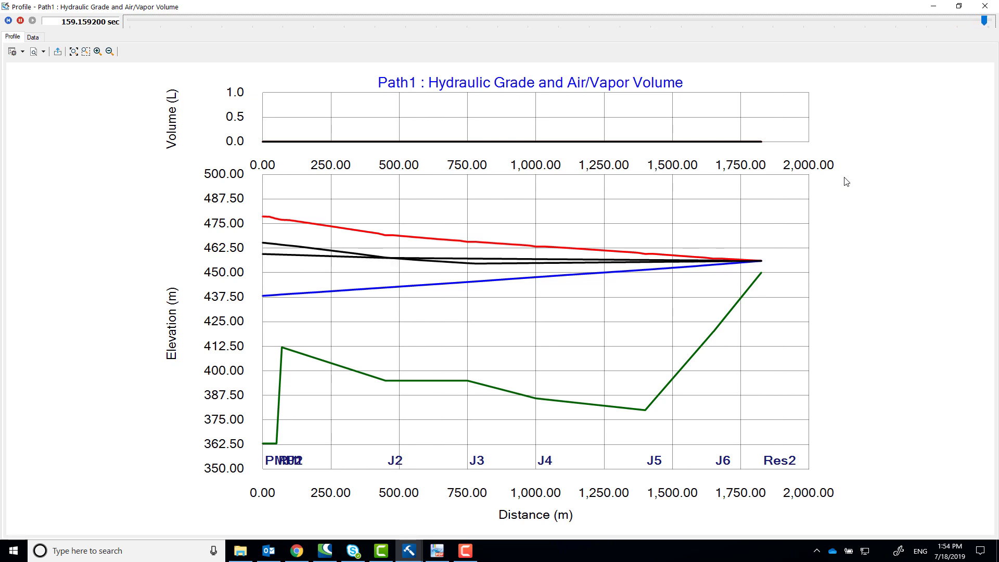
{"action": "left_click", "coordinate": [984, 6]}
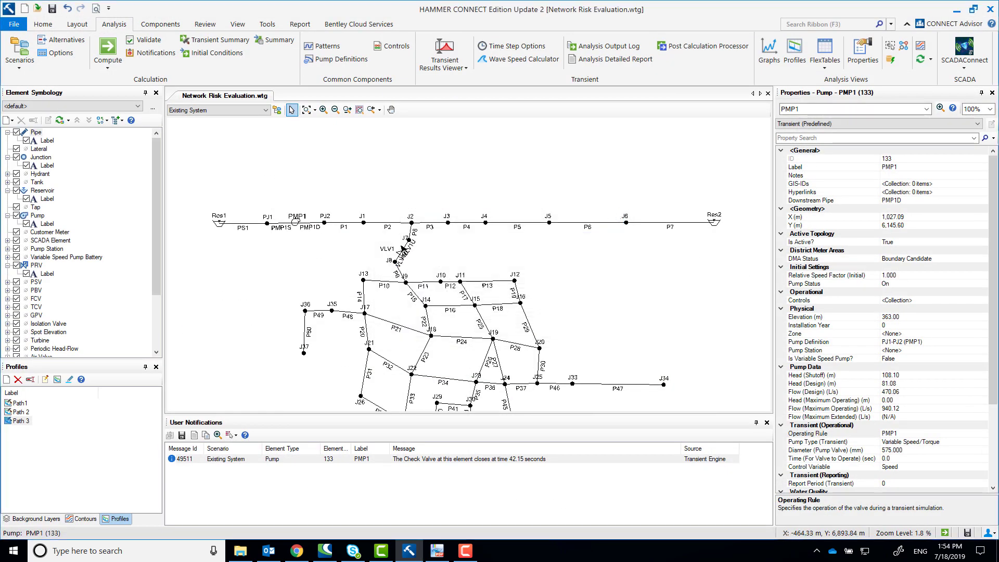